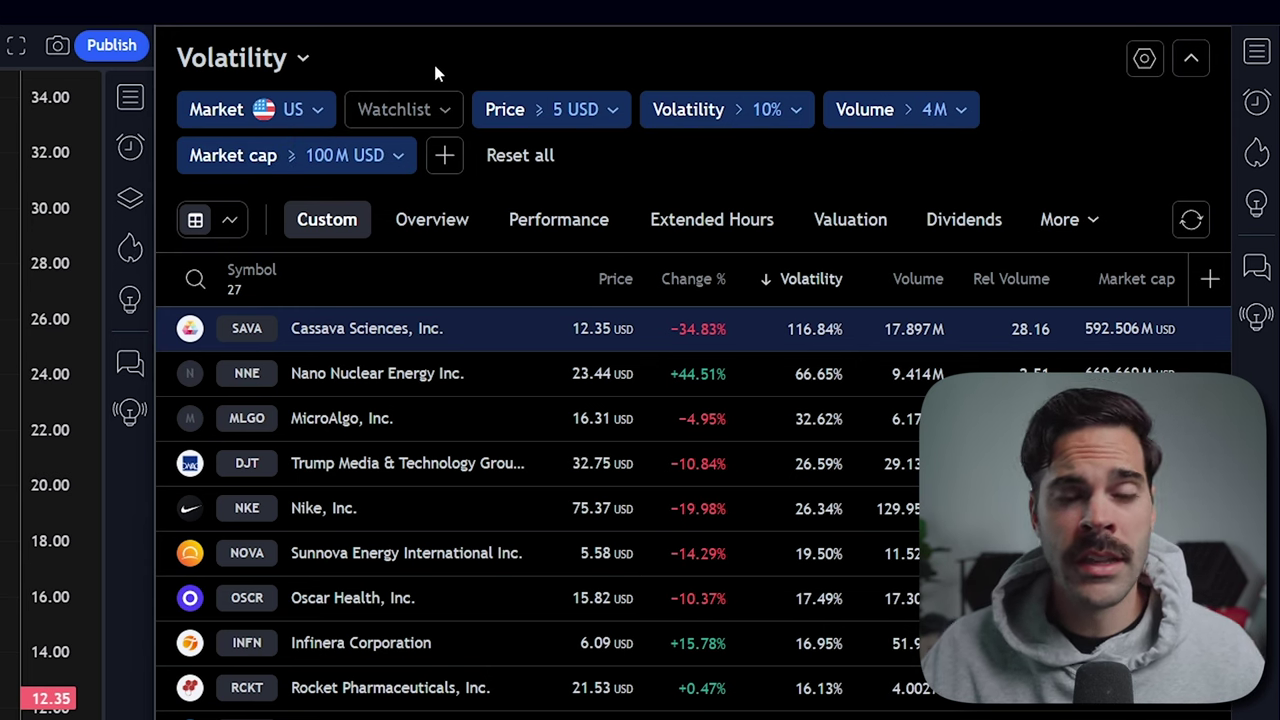
Step: Set the Volatility screen's price filter to above or equal to 3 USD through its manual setup
left_click(280, 63)
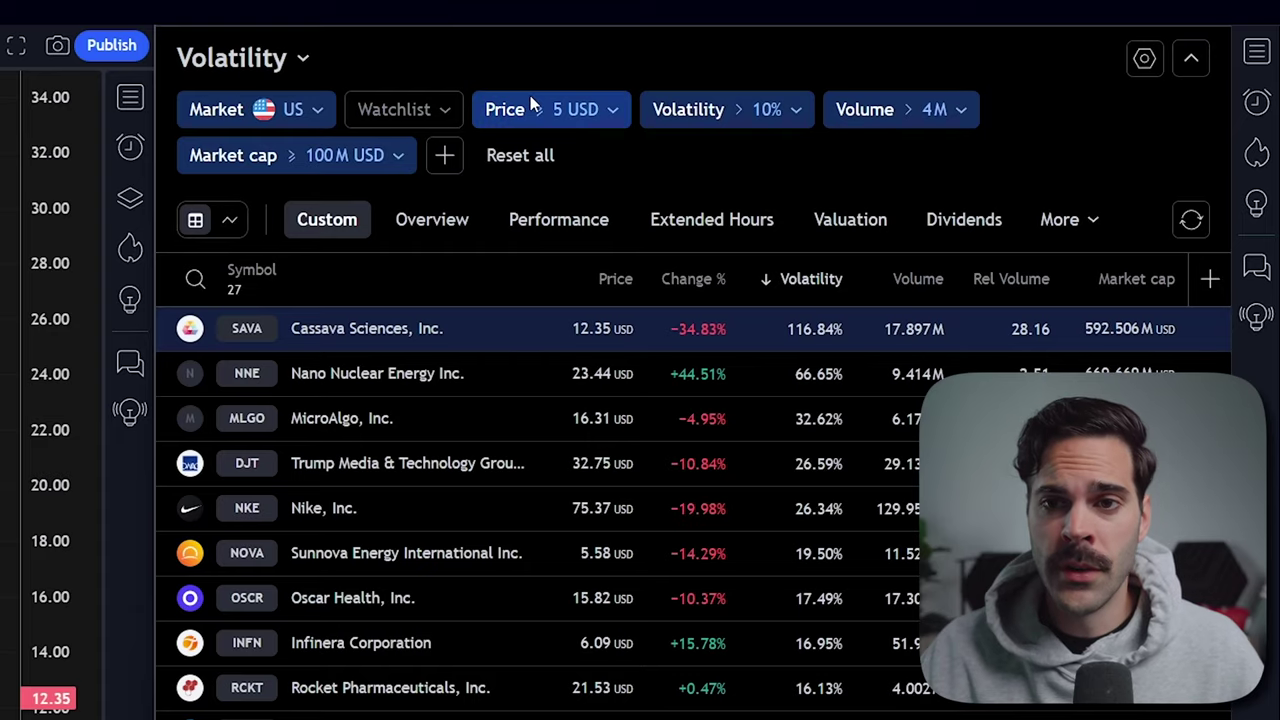
left_click(616, 111)
left_click(742, 155)
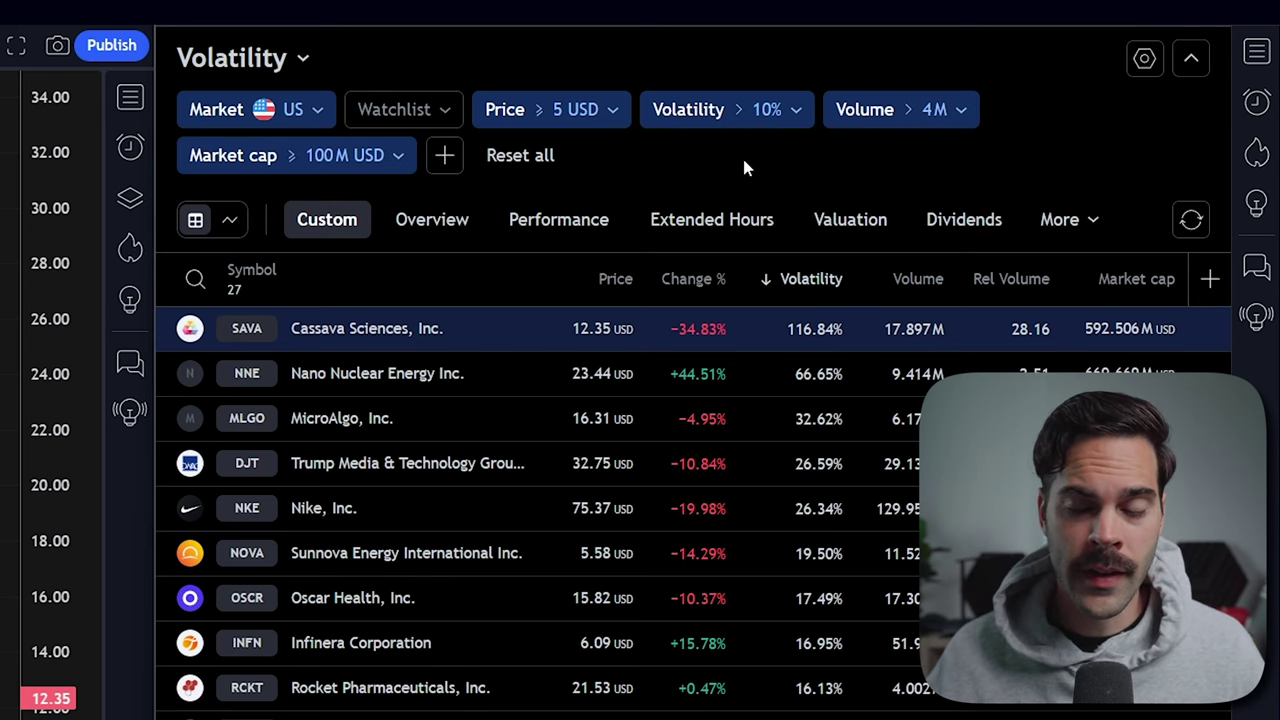
left_click(607, 112)
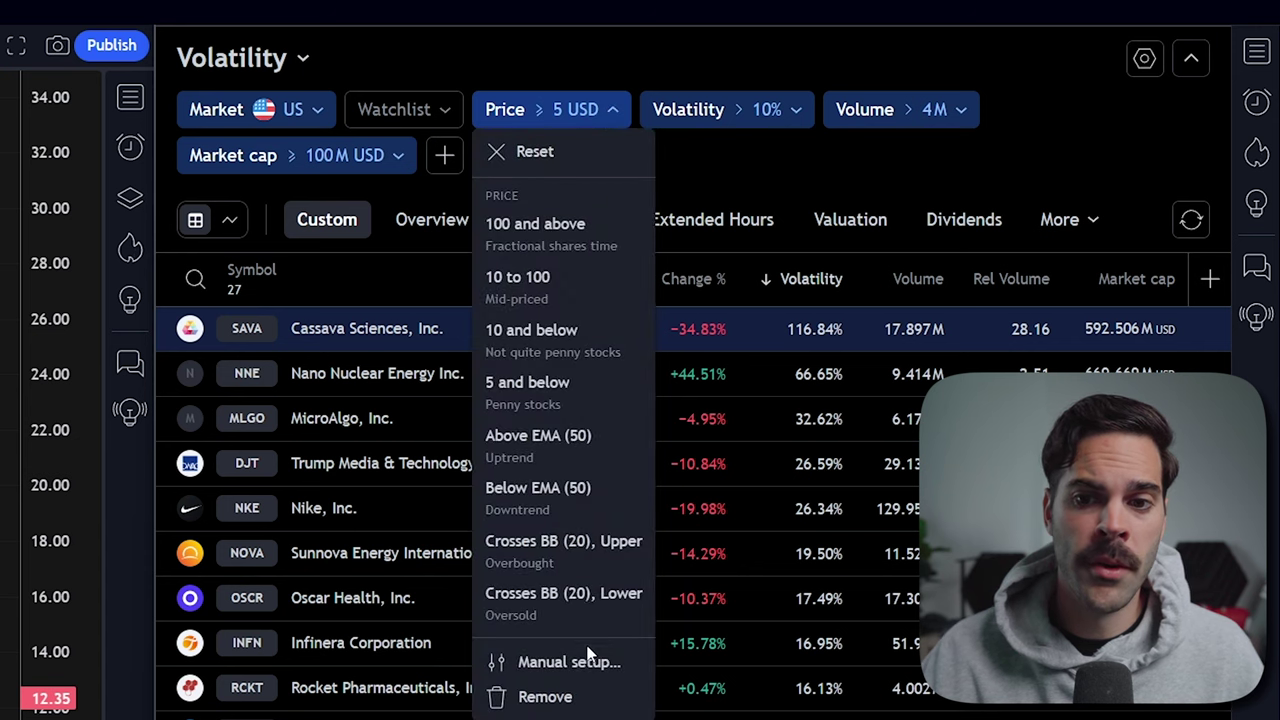
left_click(556, 661)
left_click(563, 352)
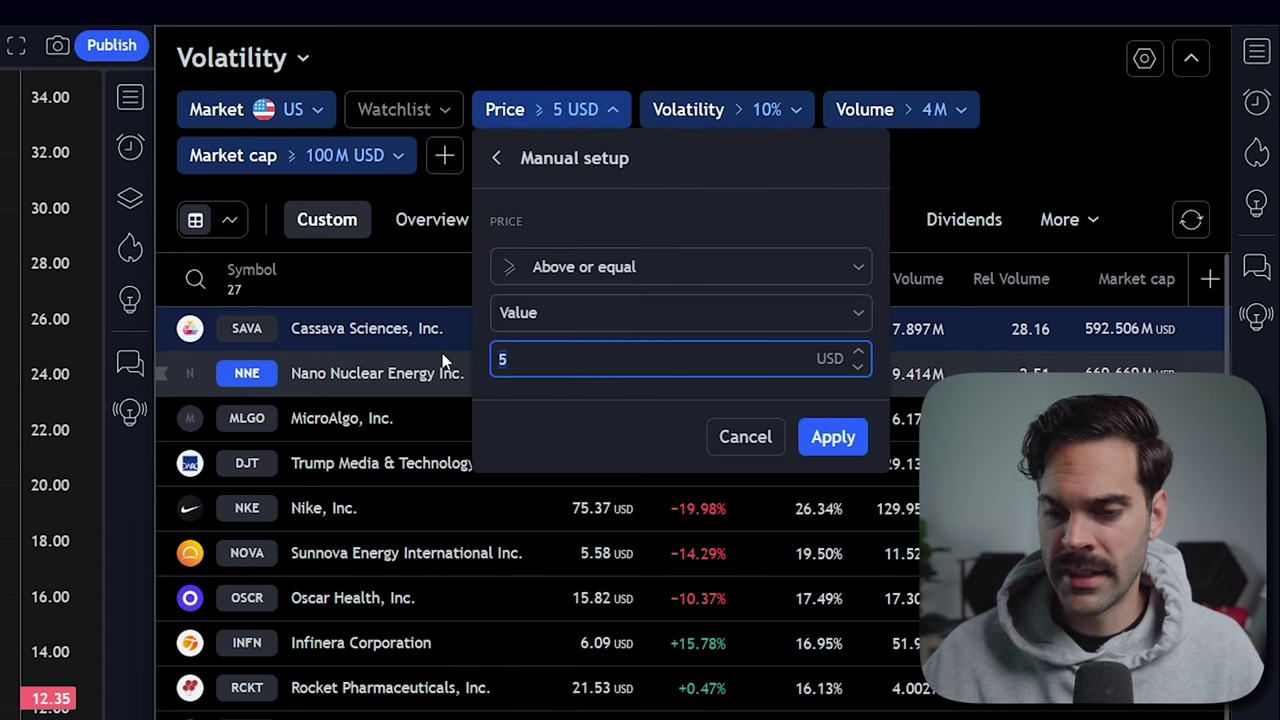
left_click(830, 437)
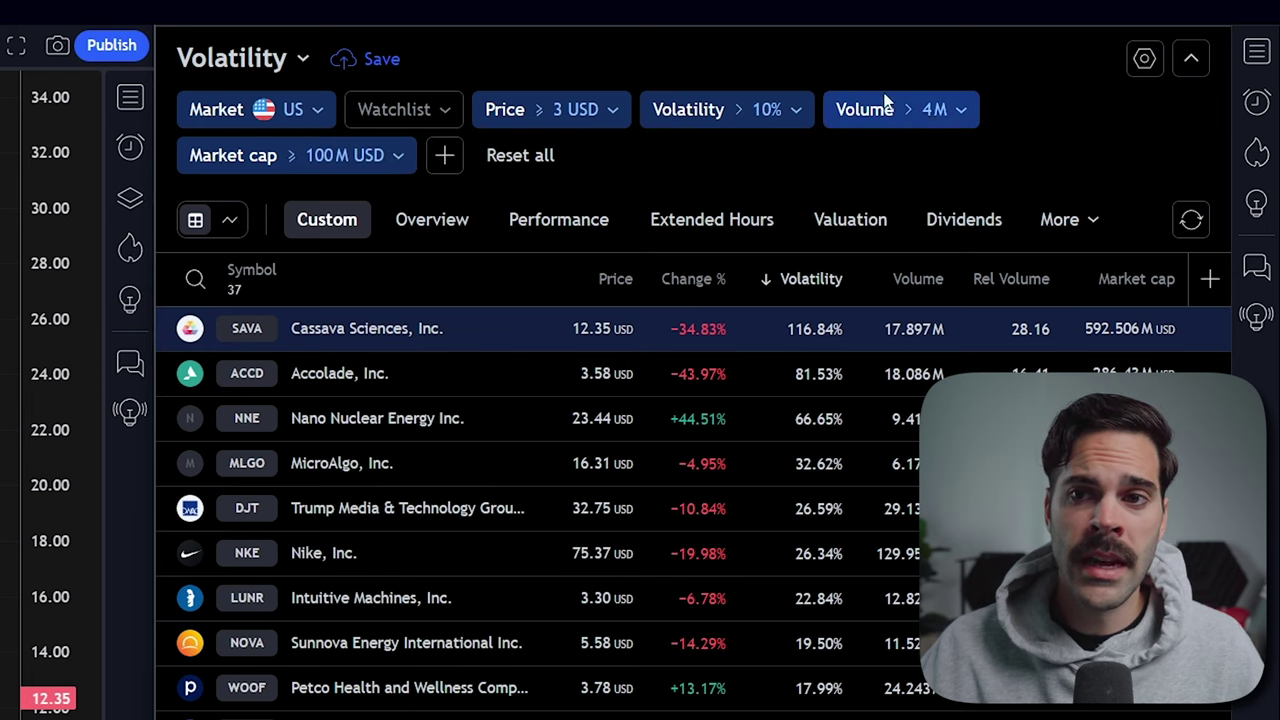
Step: Search the available screener filters for "bol" and for "pric"
left_click(447, 155)
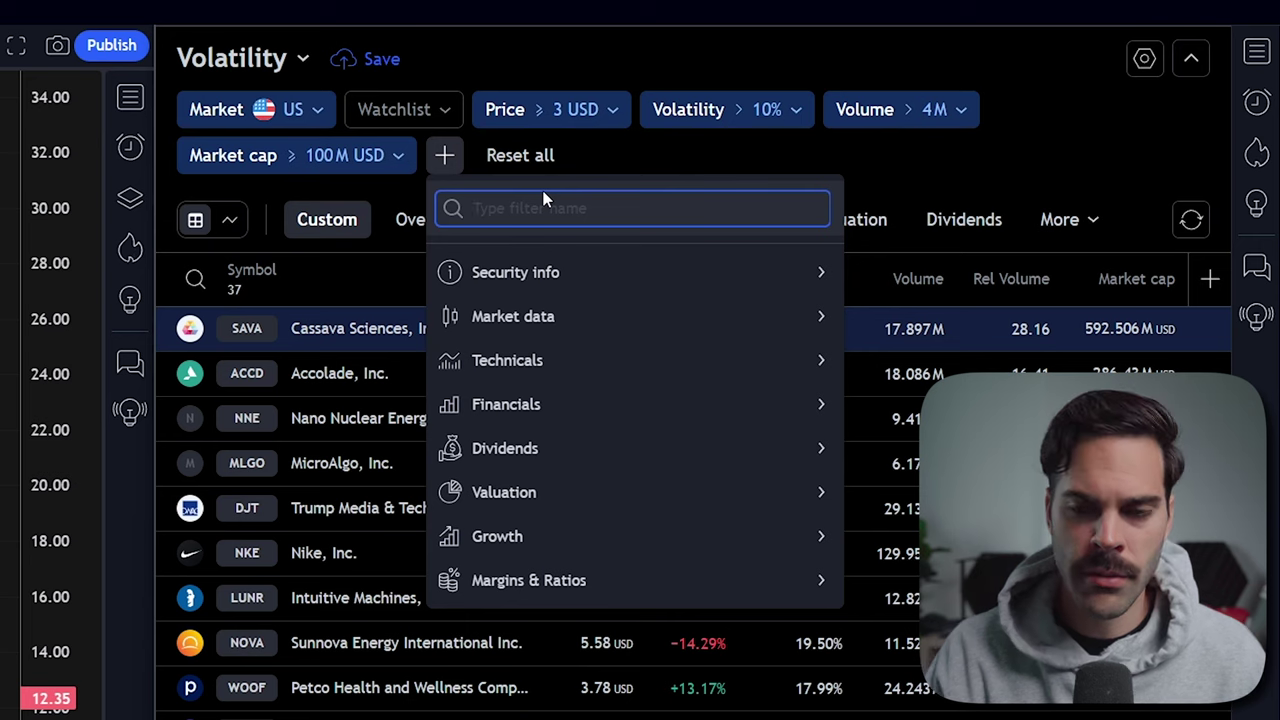
type("bol")
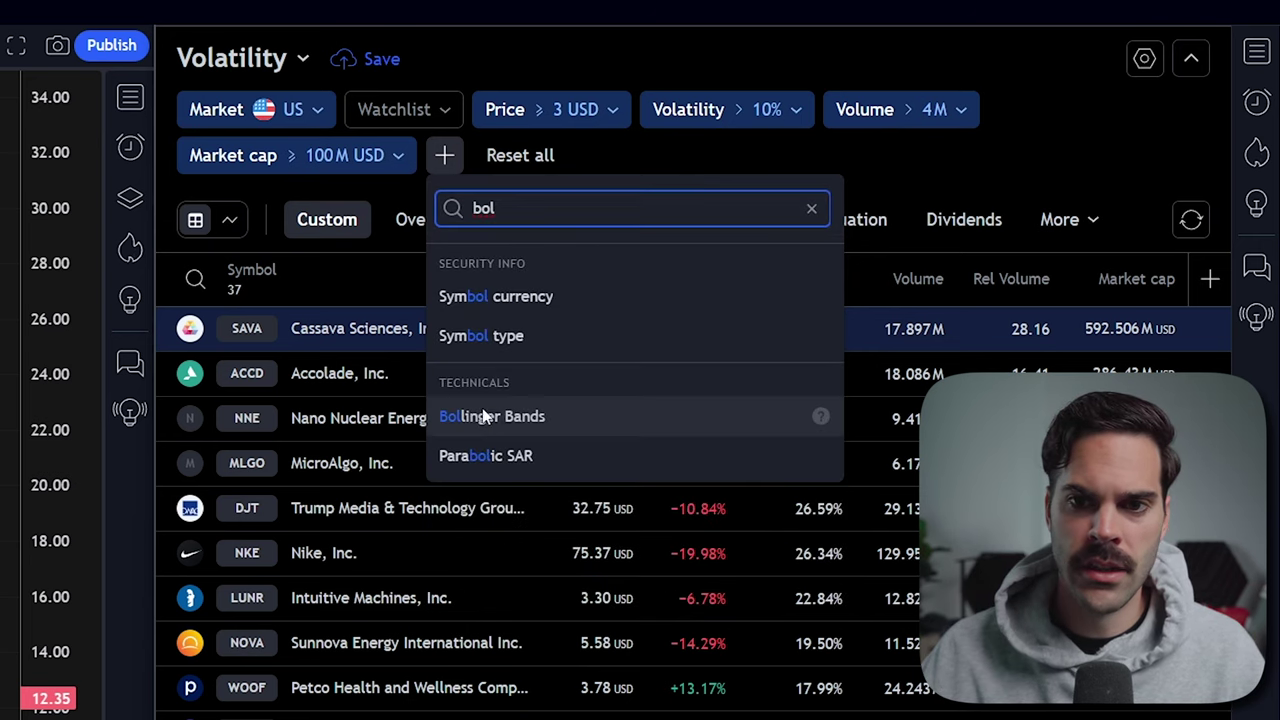
key("ctrl+a")
type("pric")
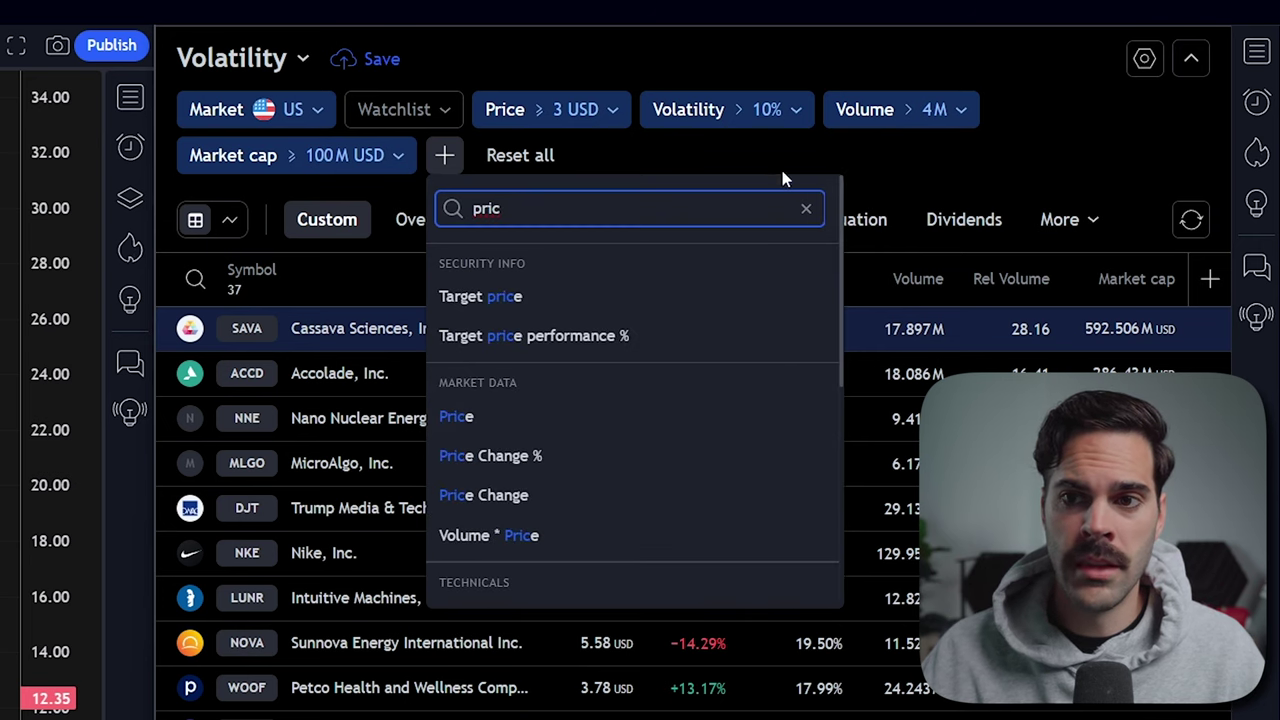
left_click(806, 208)
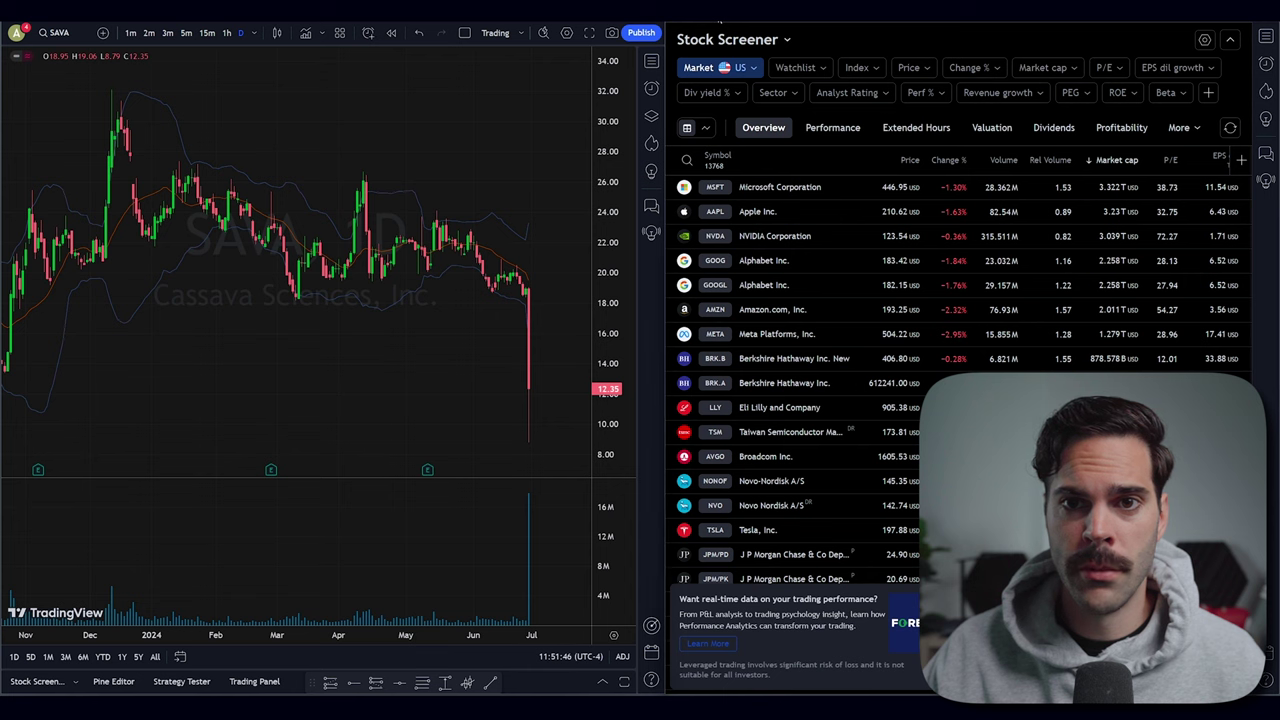
Step: View the charts of Accolade, Nano Nuclear Energy, MicroAlgo and Cassava Sciences from the Volatility screen results
right_click(719, 18)
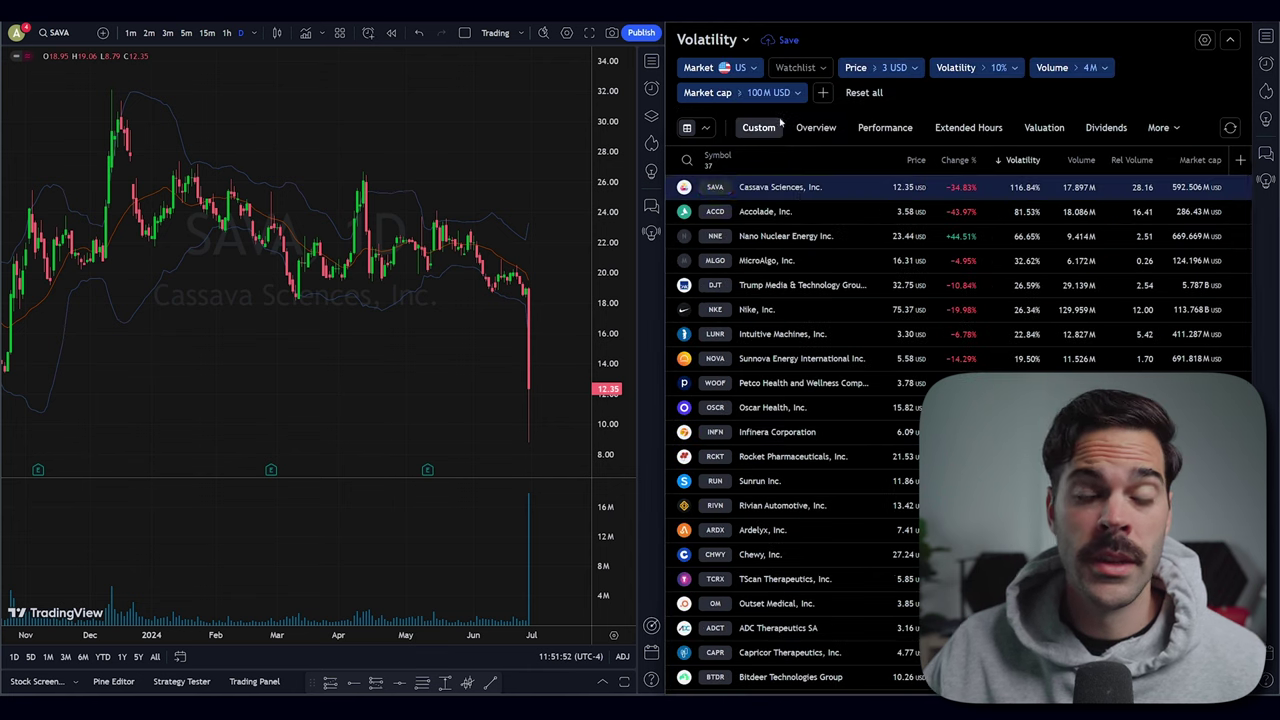
left_click(790, 211)
left_click(806, 236)
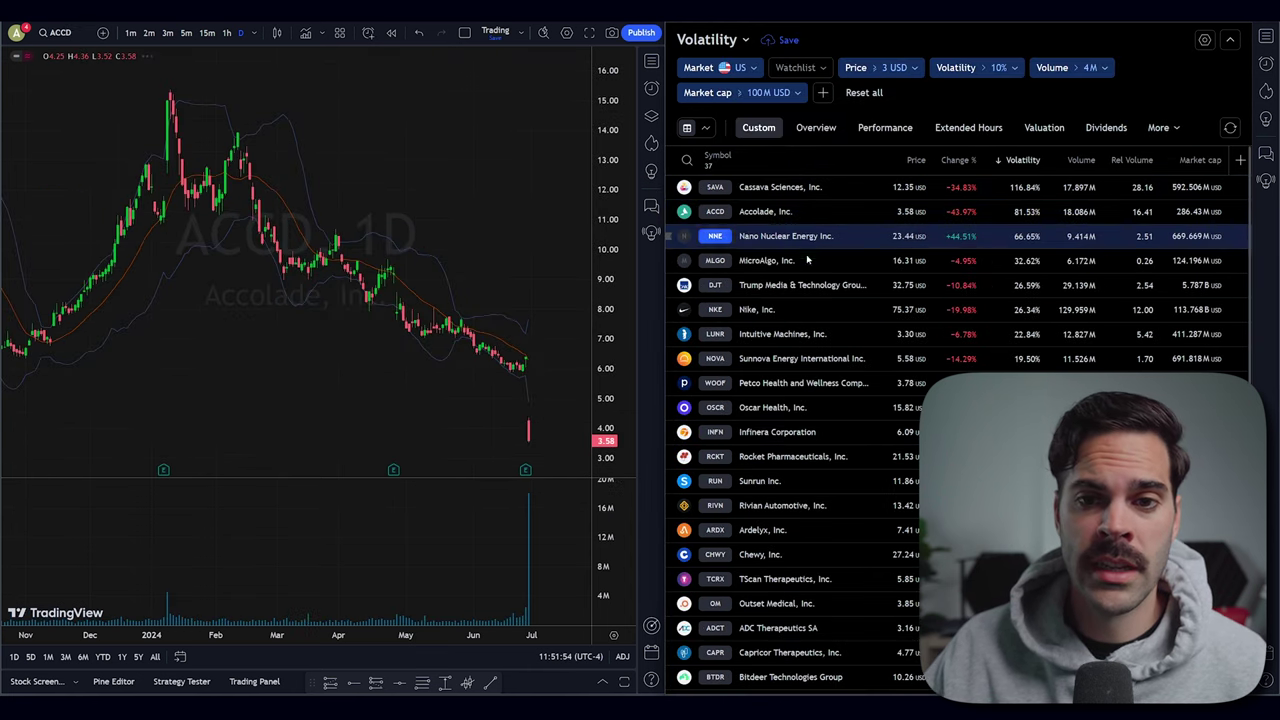
left_click(735, 260)
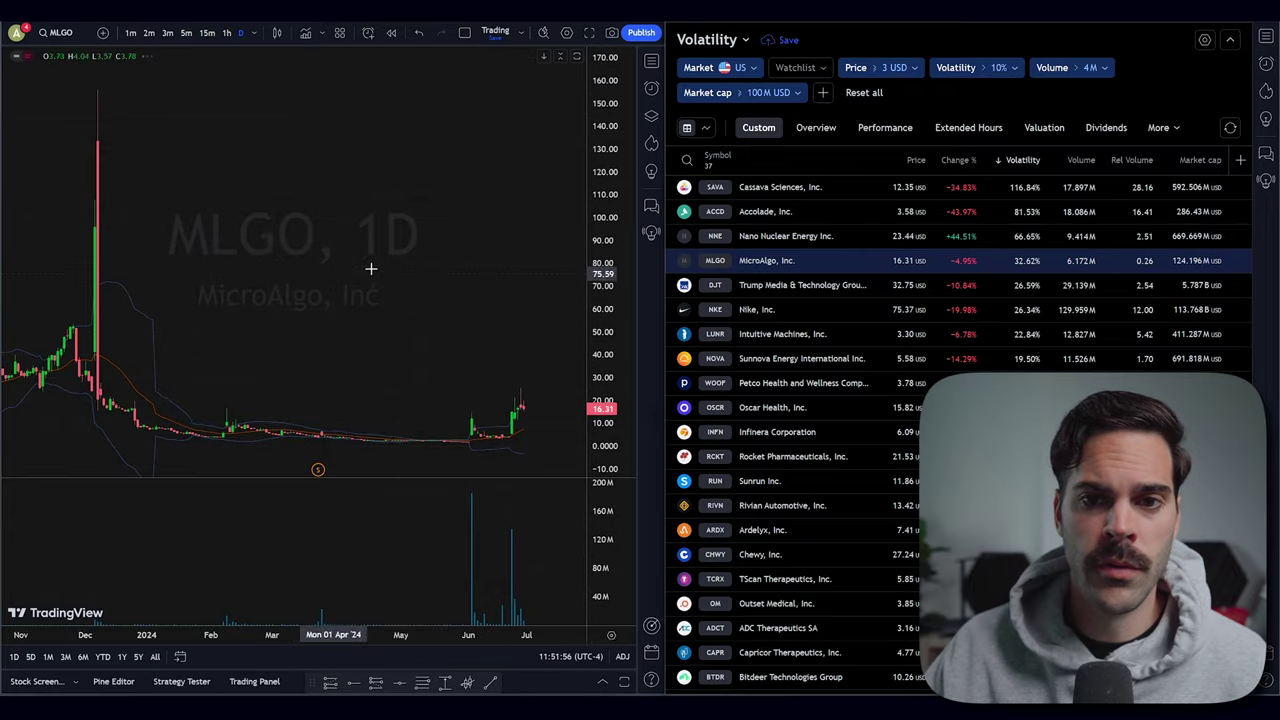
left_click(767, 188)
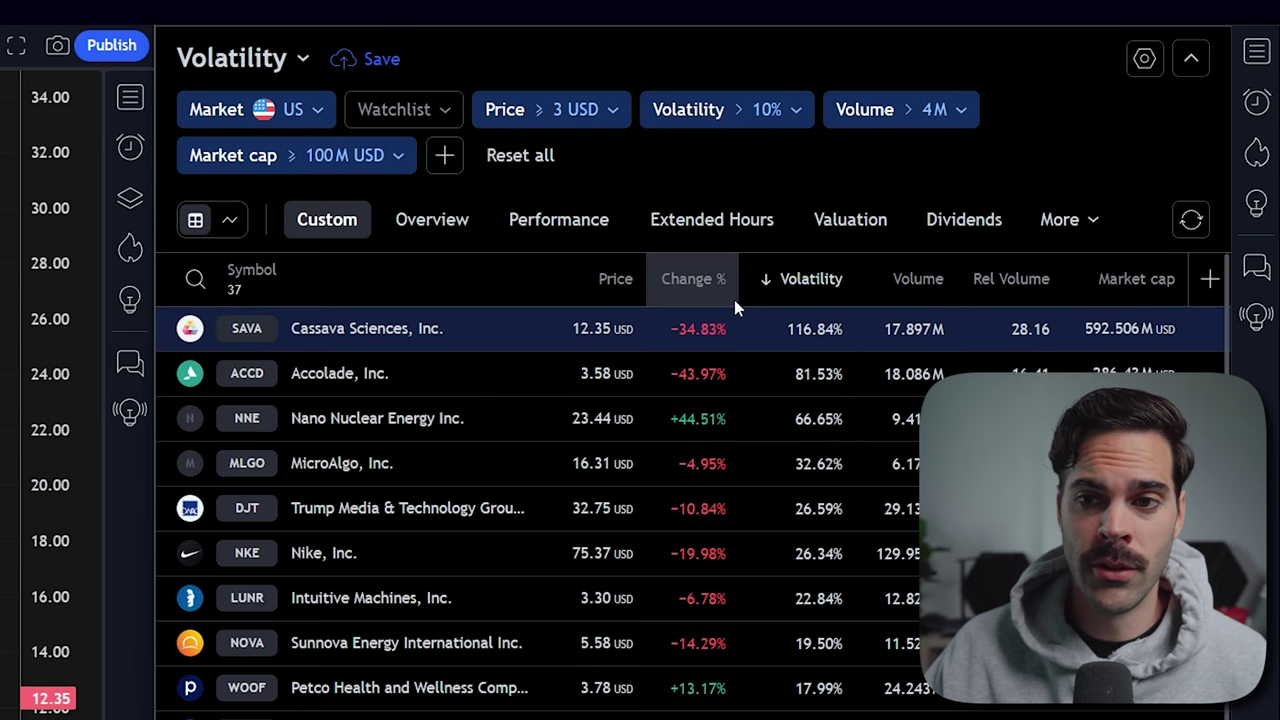
Step: Check the sorting options of the Volatility column and close them without changing the order
left_click(793, 278)
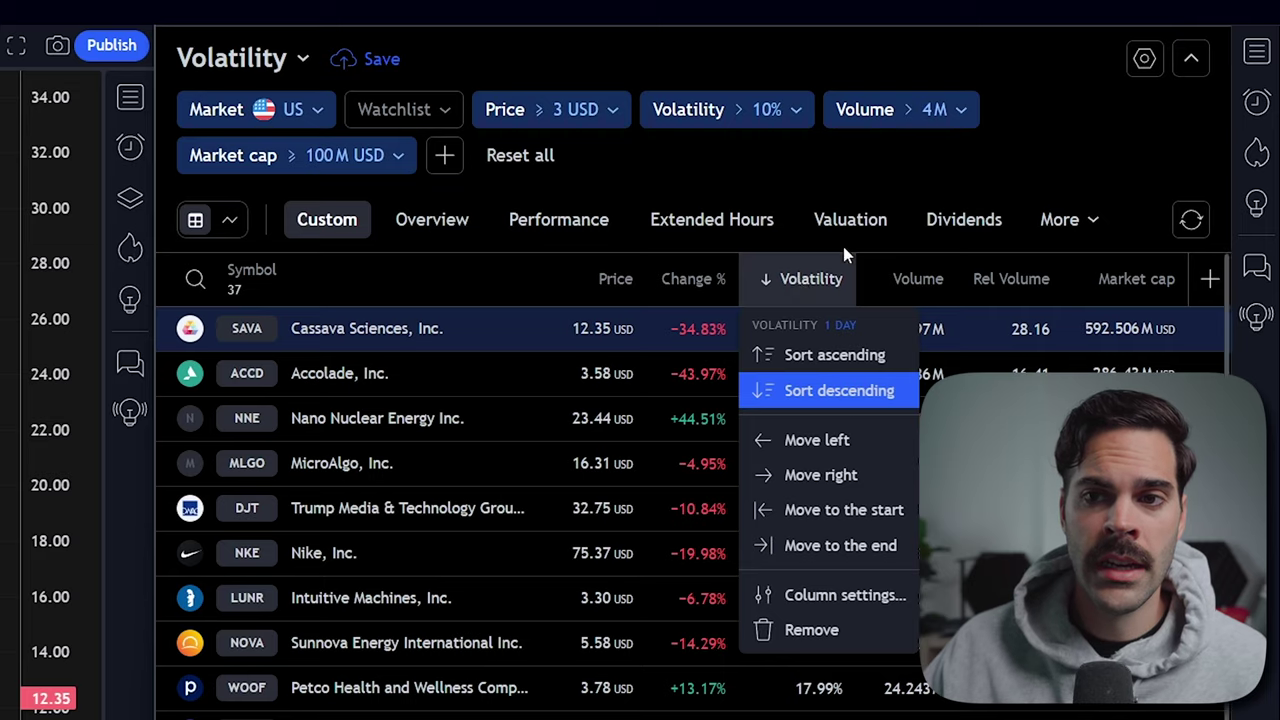
left_click(822, 176)
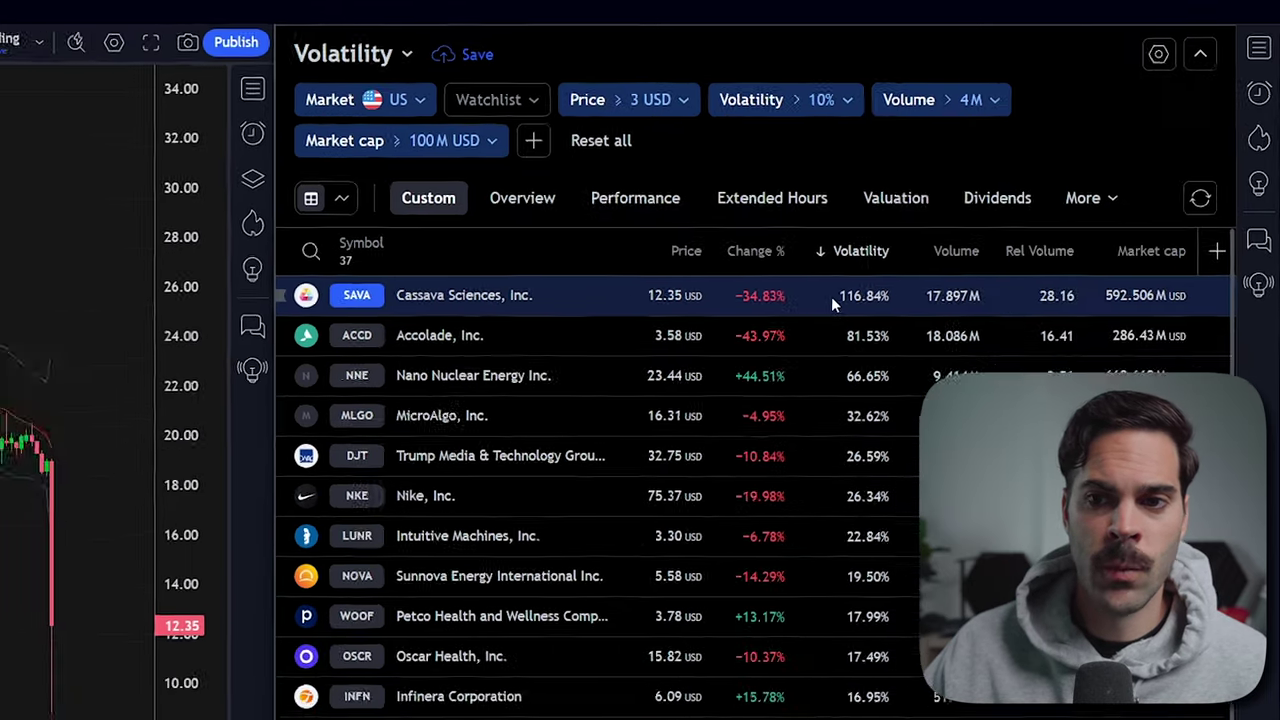
Step: Examine Cassava Sciences' price action on 28 June 2024 on the one-minute and five-minute charts
scroll(474, 178, "up", 4)
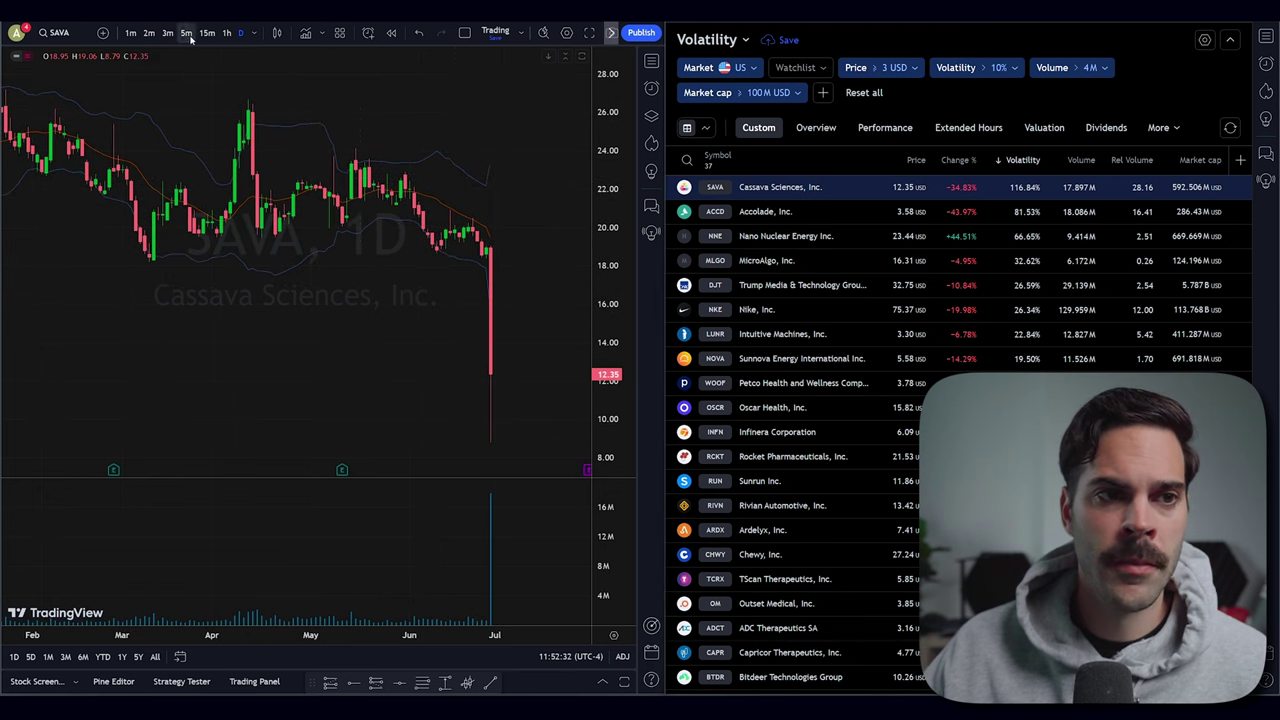
left_click(129, 33)
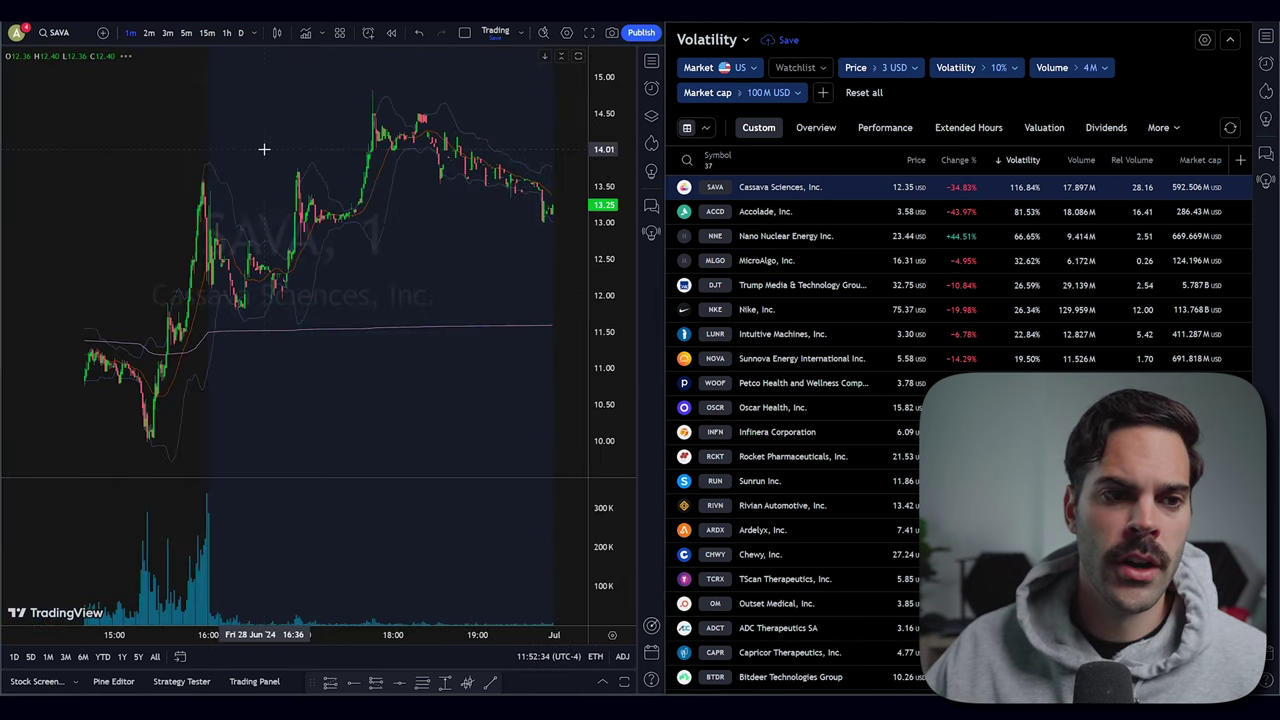
scroll(298, 135, "up", 5)
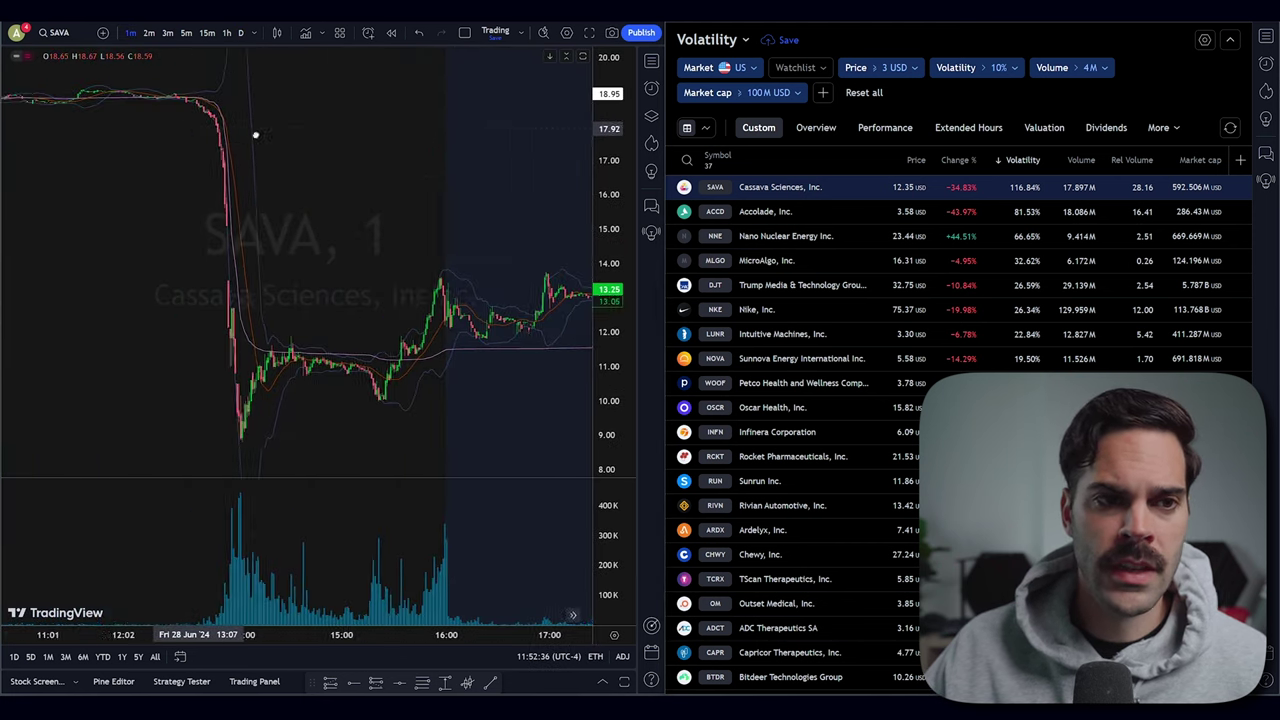
scroll(218, 90, "down", 3)
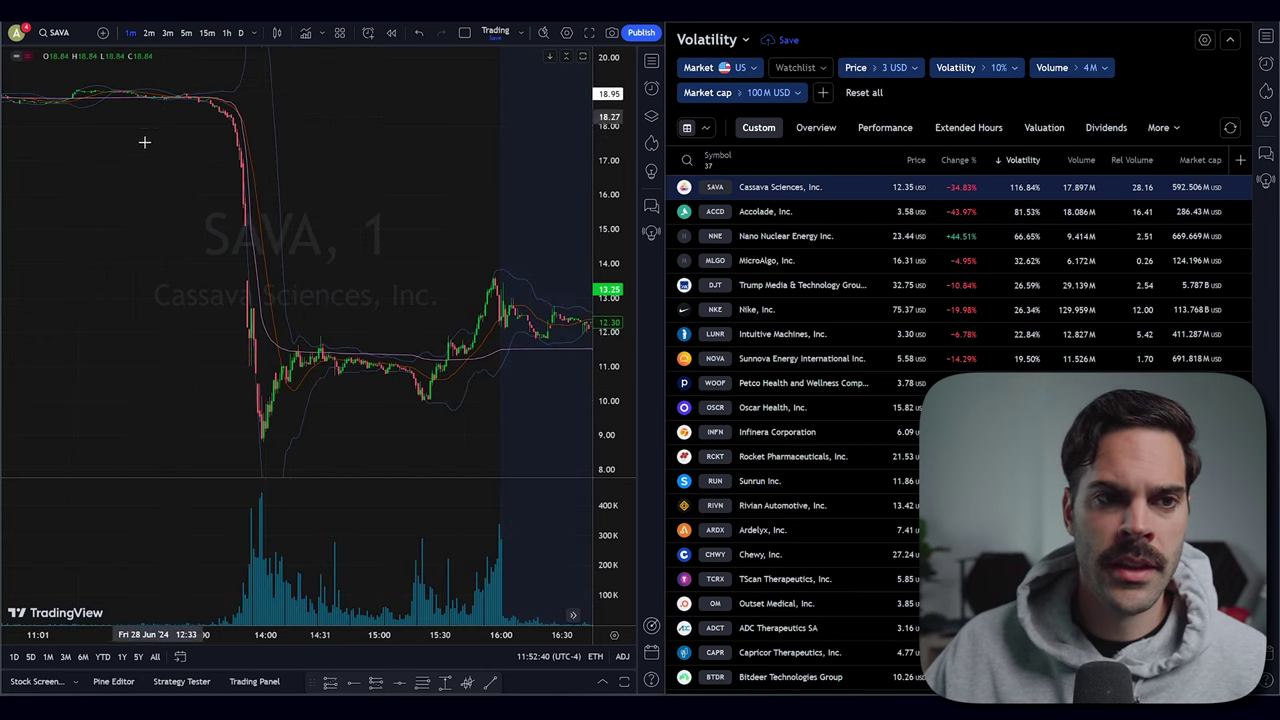
scroll(405, 276, "up", 5)
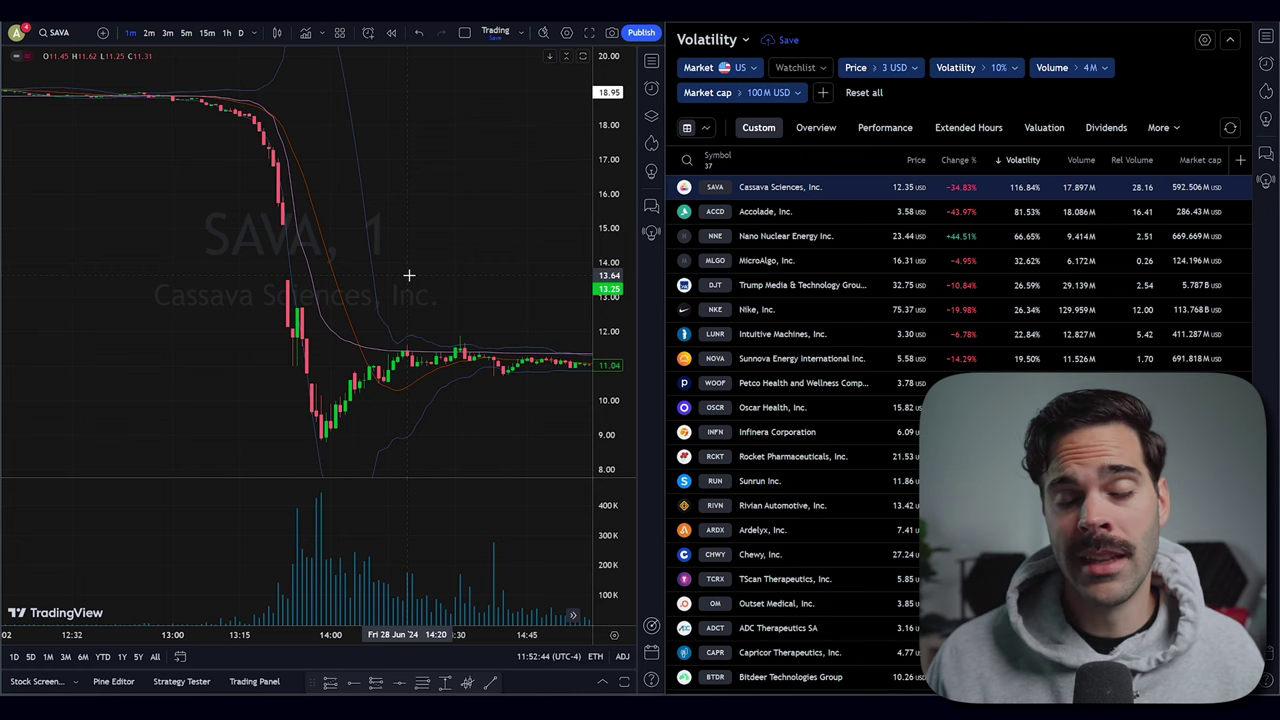
scroll(409, 275, "down", 3)
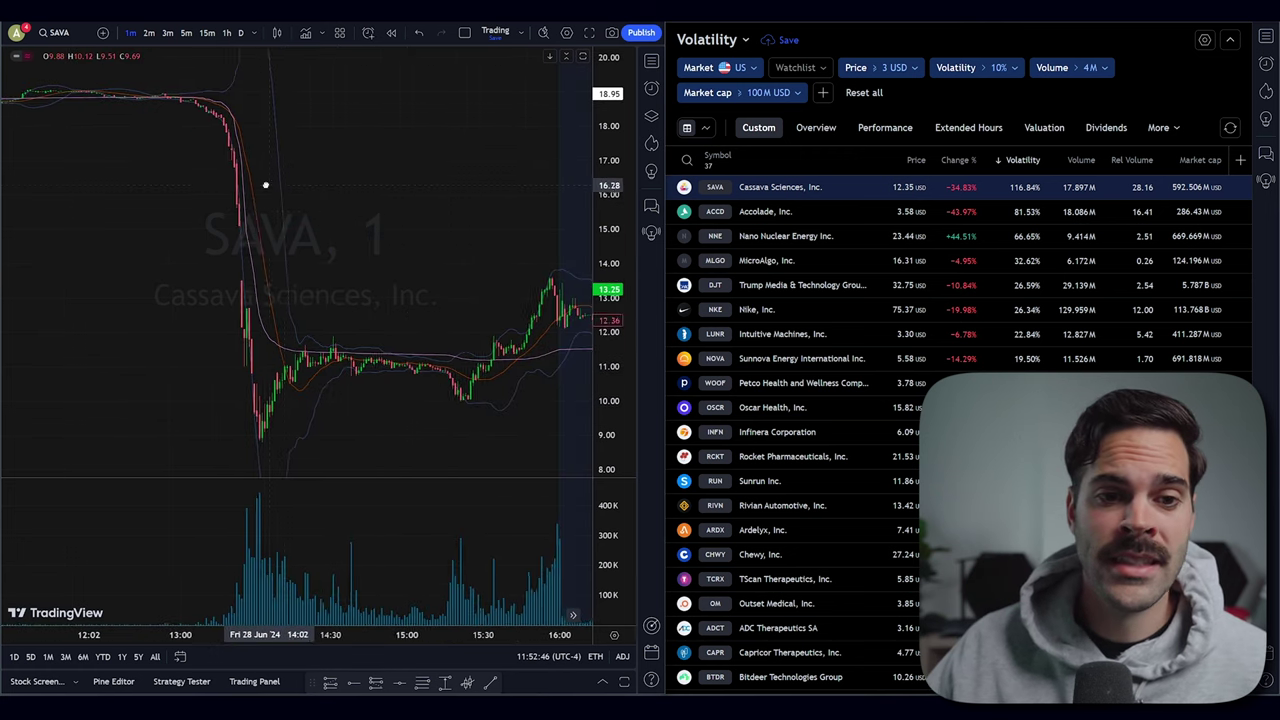
left_click_drag(380, 250, 267, 243)
scroll(267, 243, "up", 2)
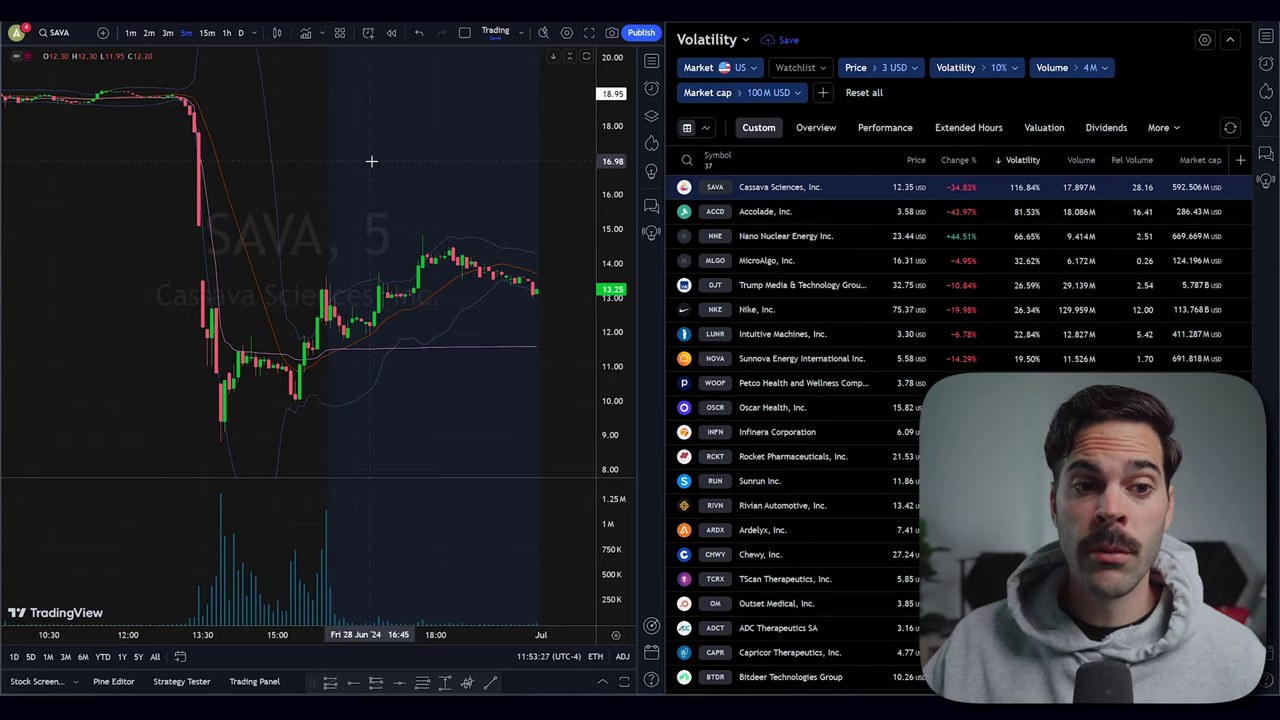
scroll(371, 161, "up", 1)
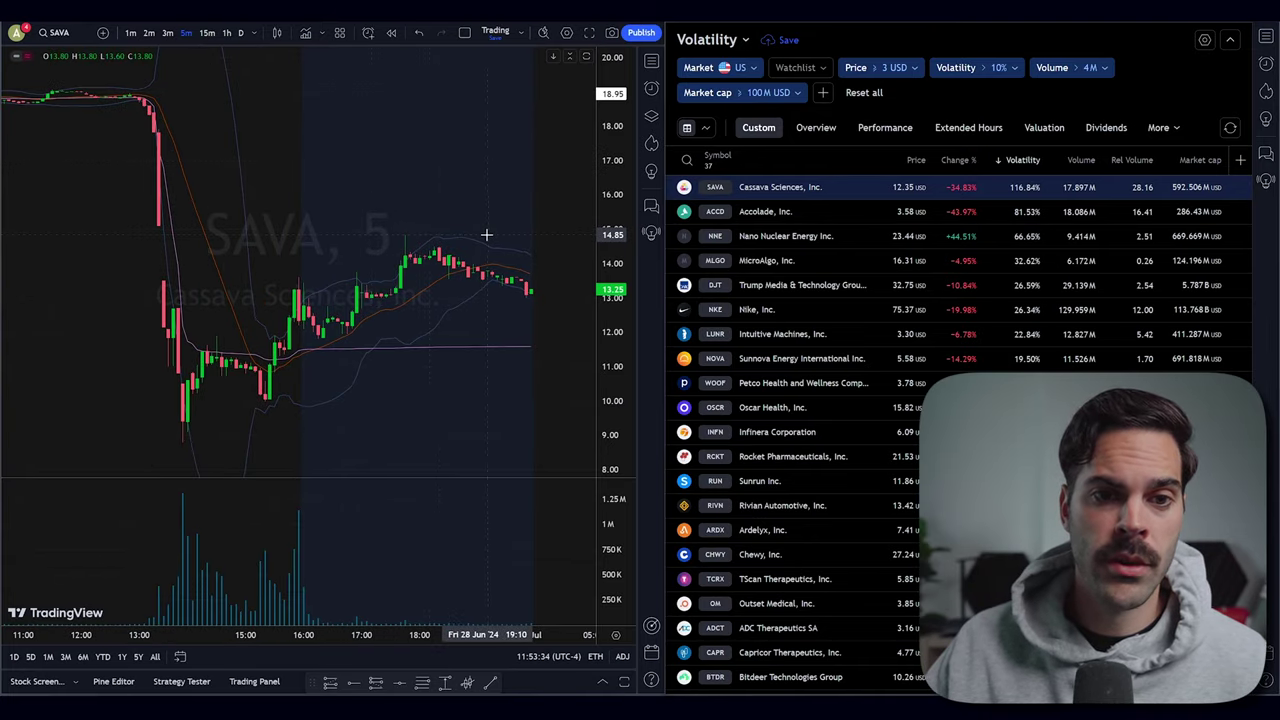
Step: Open a new SAVA price-crossing alert at 14.85 and dismiss it without creating it
right_click(405, 241)
left_click(436, 248)
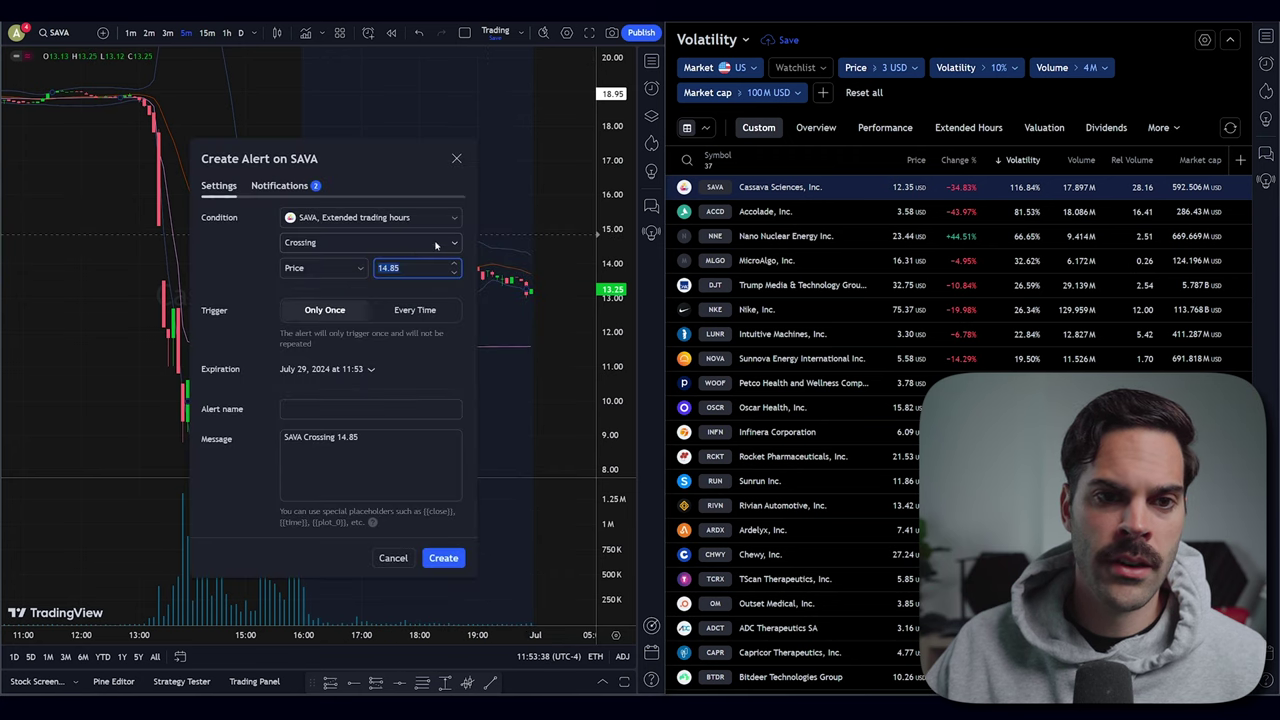
left_click(456, 160)
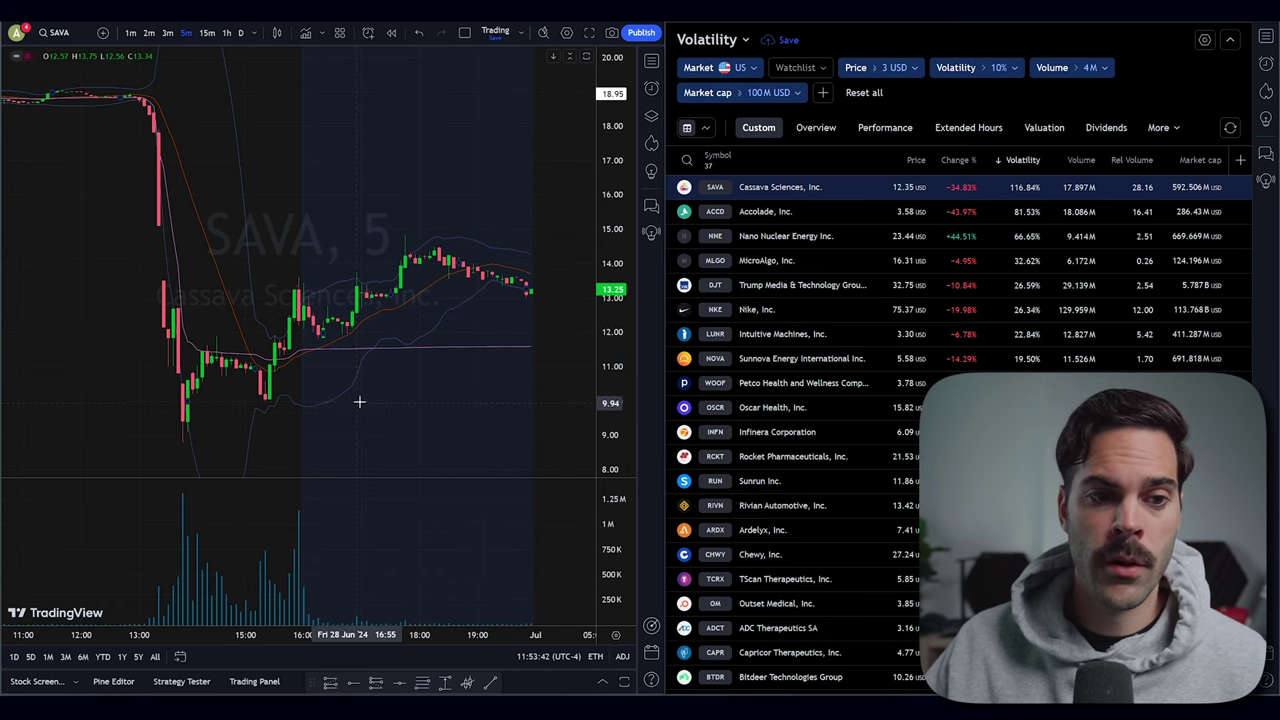
scroll(369, 399, "down", 2)
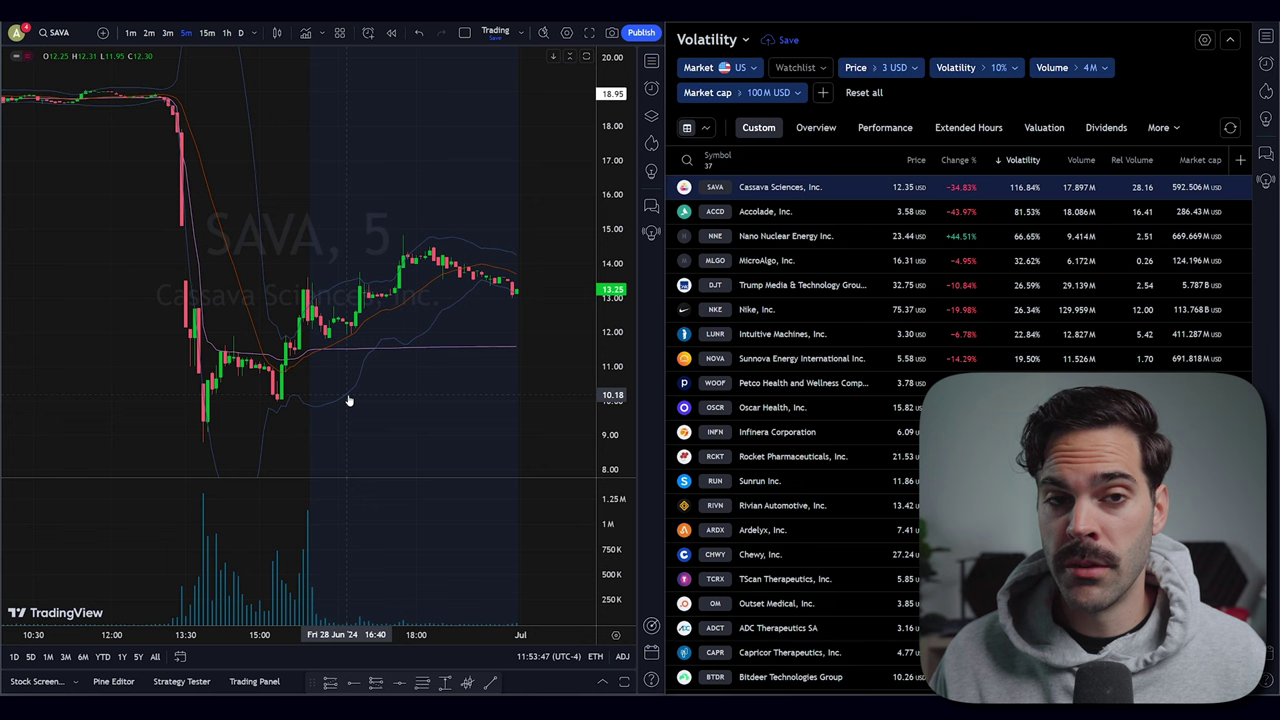
scroll(349, 400, "down", 1)
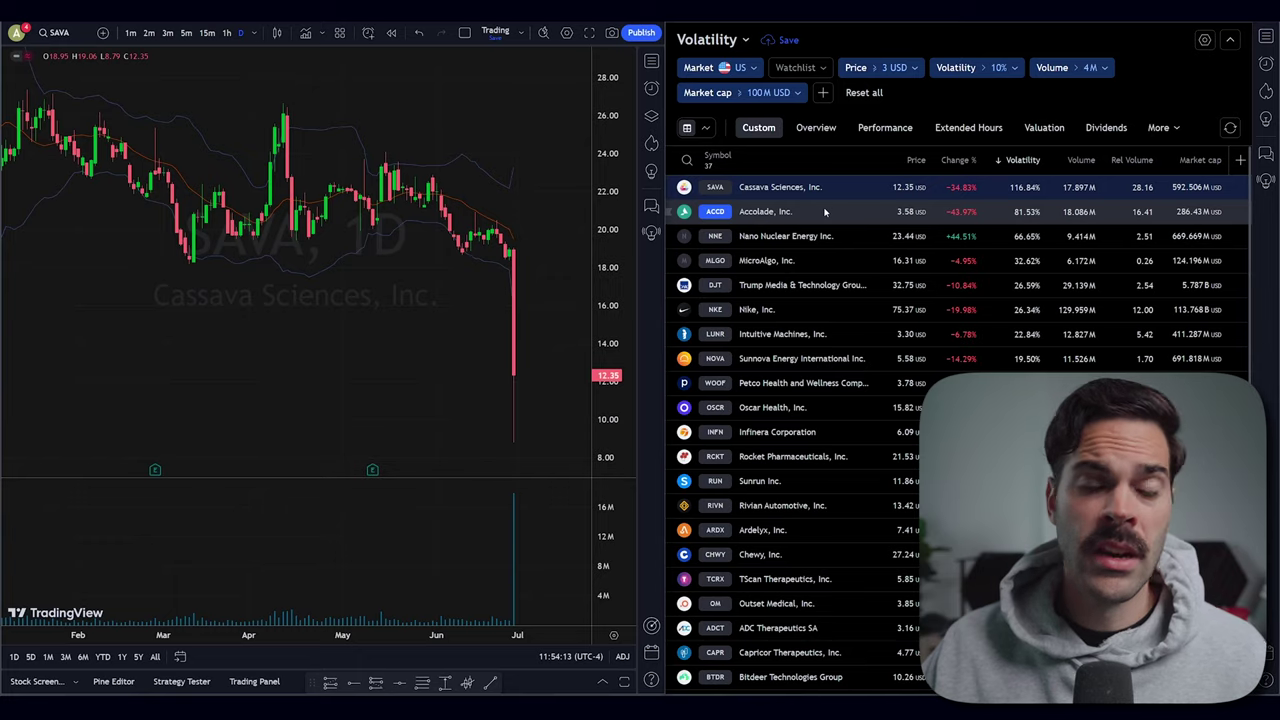
Step: Step through the daily charts of Accolade, Nano Nuclear Energy, MicroAlgo and Trump Media & Technology Group
left_click(790, 211)
left_click(827, 236)
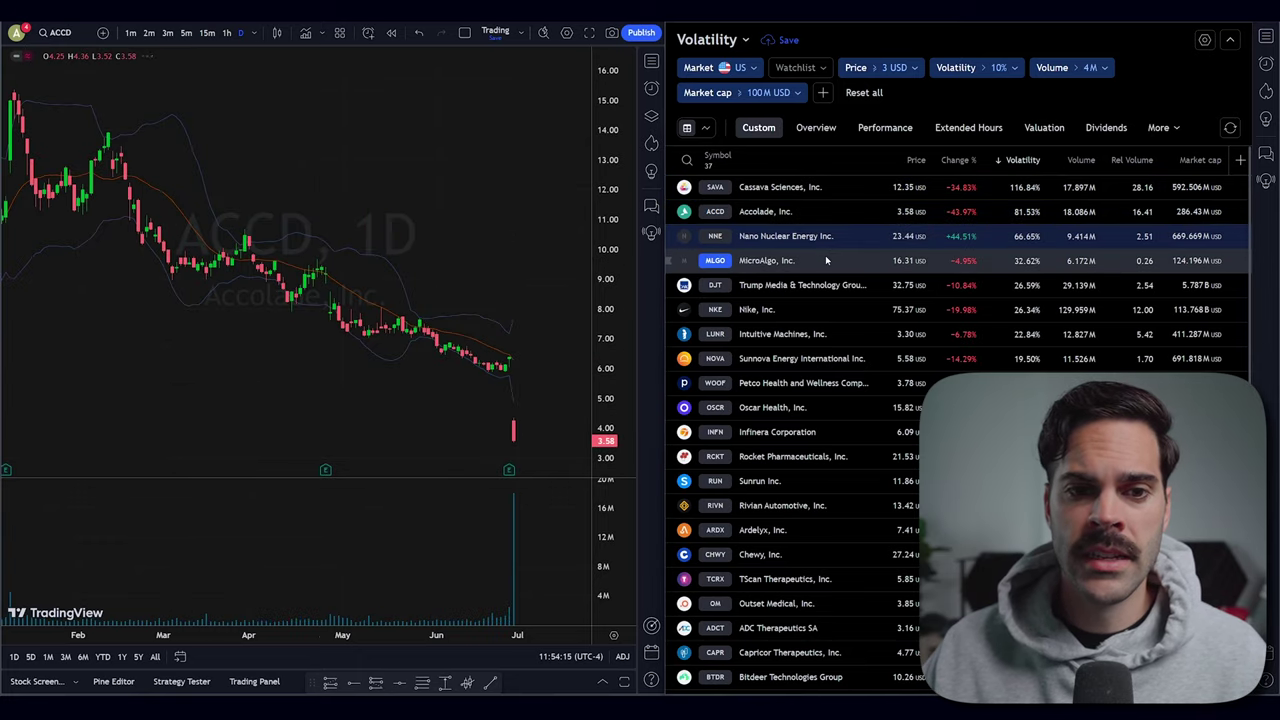
left_click(824, 259)
left_click(805, 237)
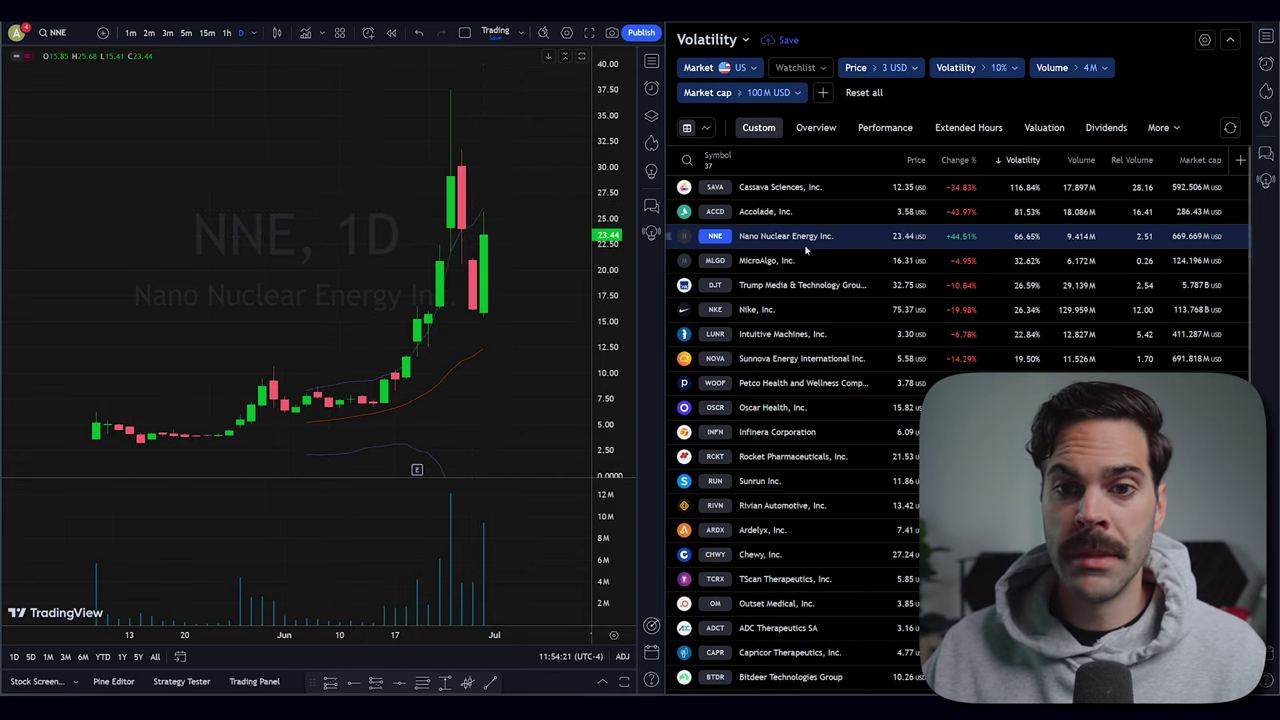
left_click(766, 259)
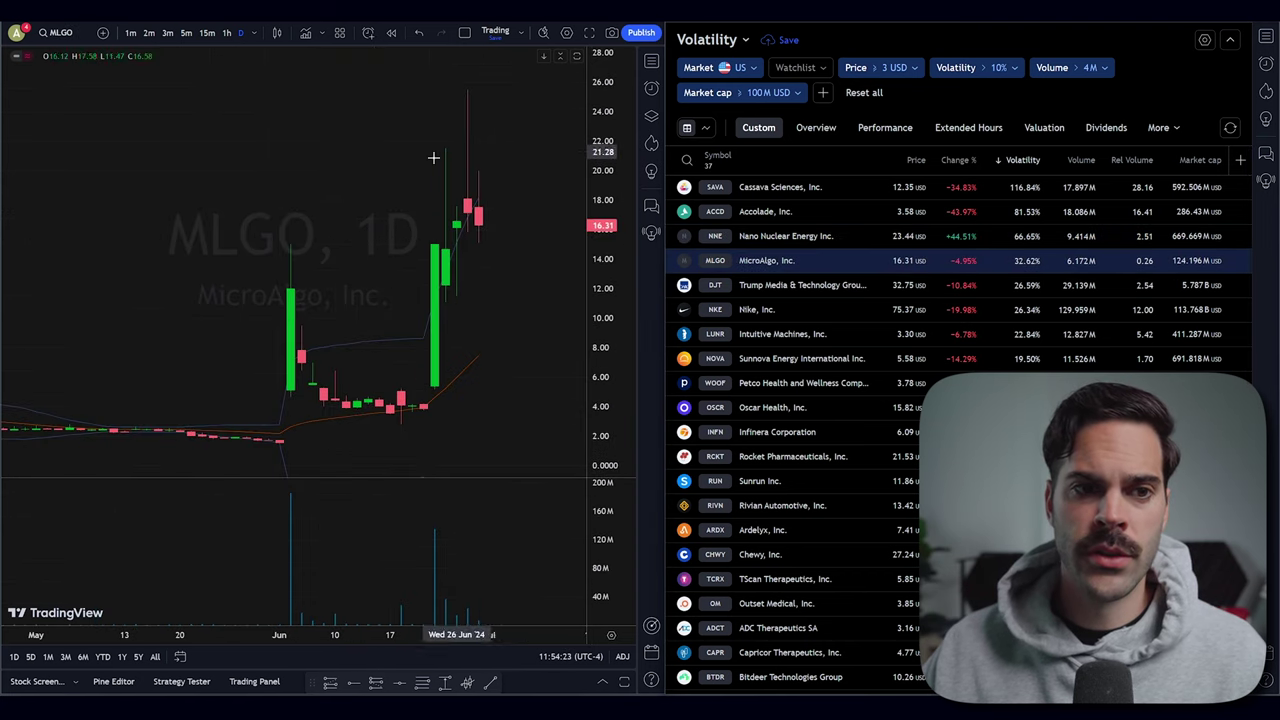
key("Down")
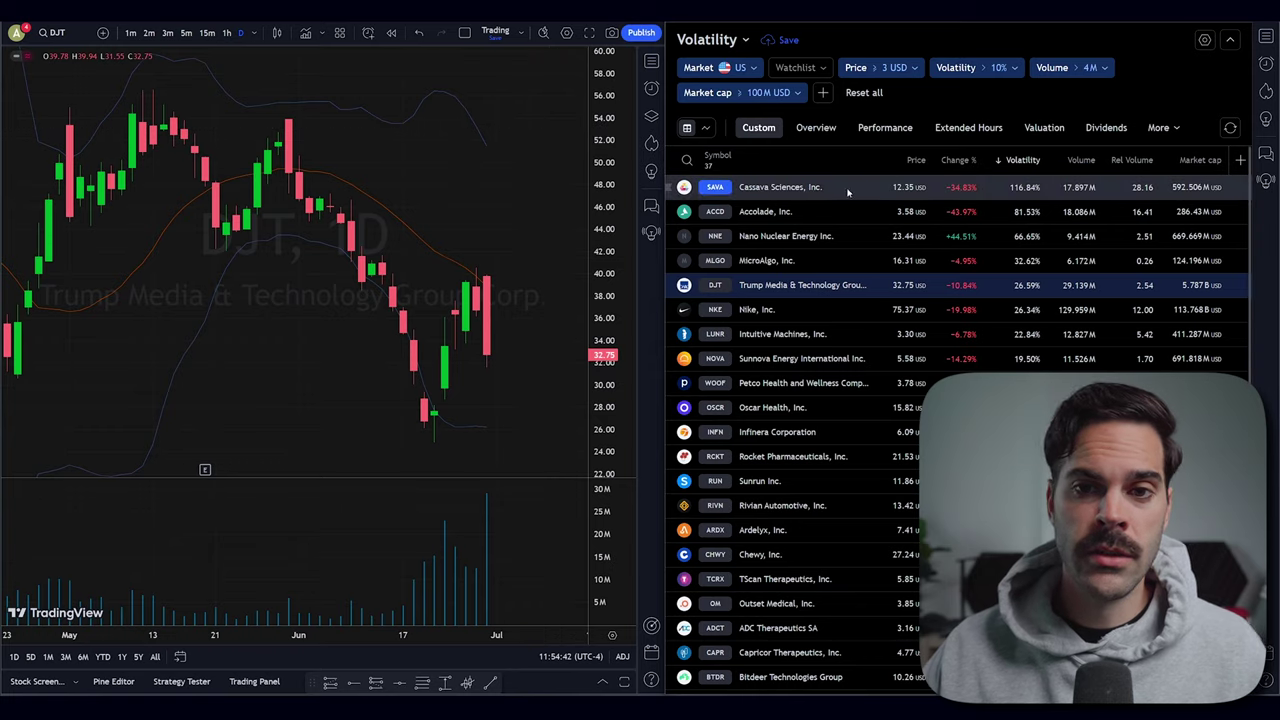
Step: Select the results from Cassava Sciences through Nike together and bring up the options for the selection
left_click(825, 187)
left_click(803, 306, "shift")
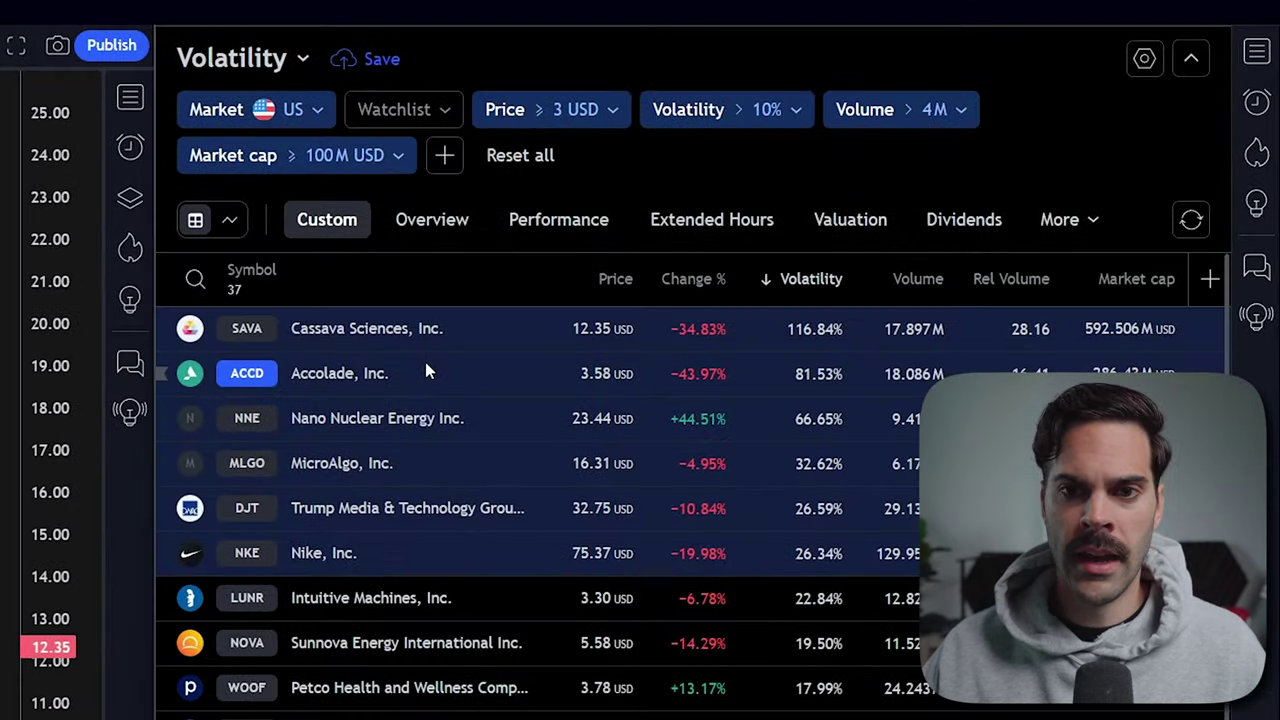
right_click(812, 206)
mouse_move(581, 500)
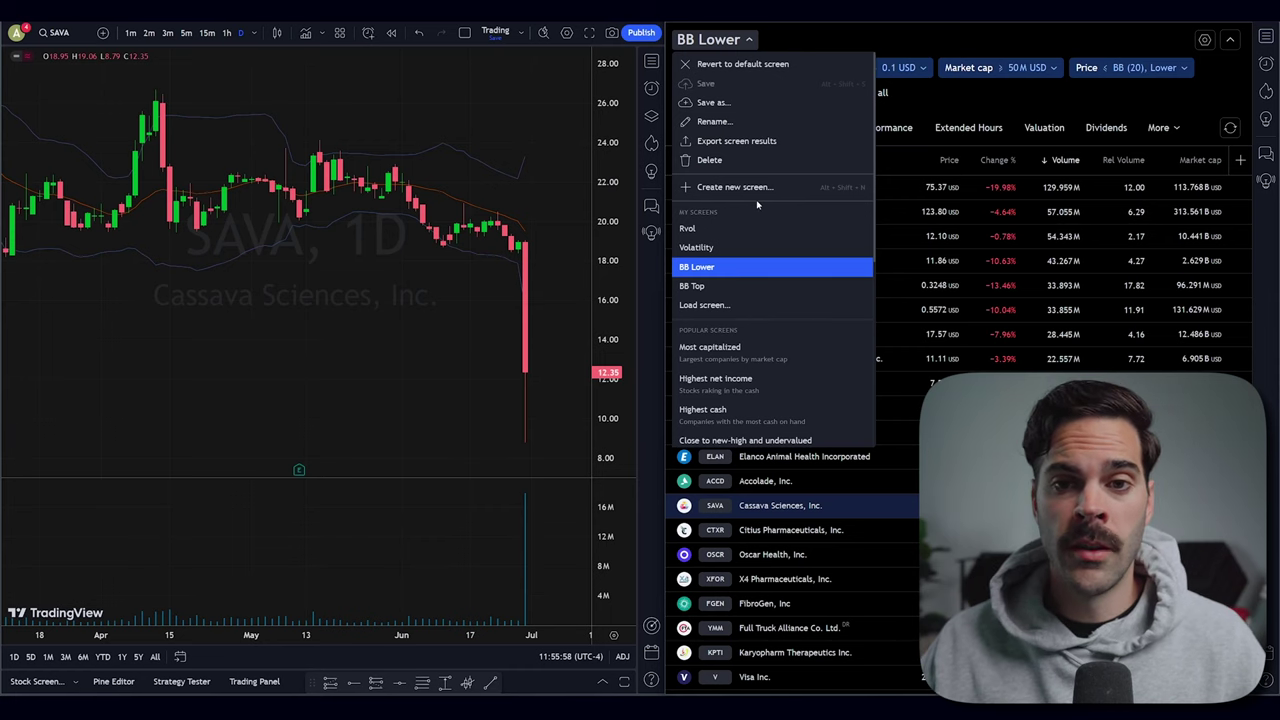
Step: Load the saved BB Lower screen and show the Nike, Inc. chart from its results
left_click(712, 270)
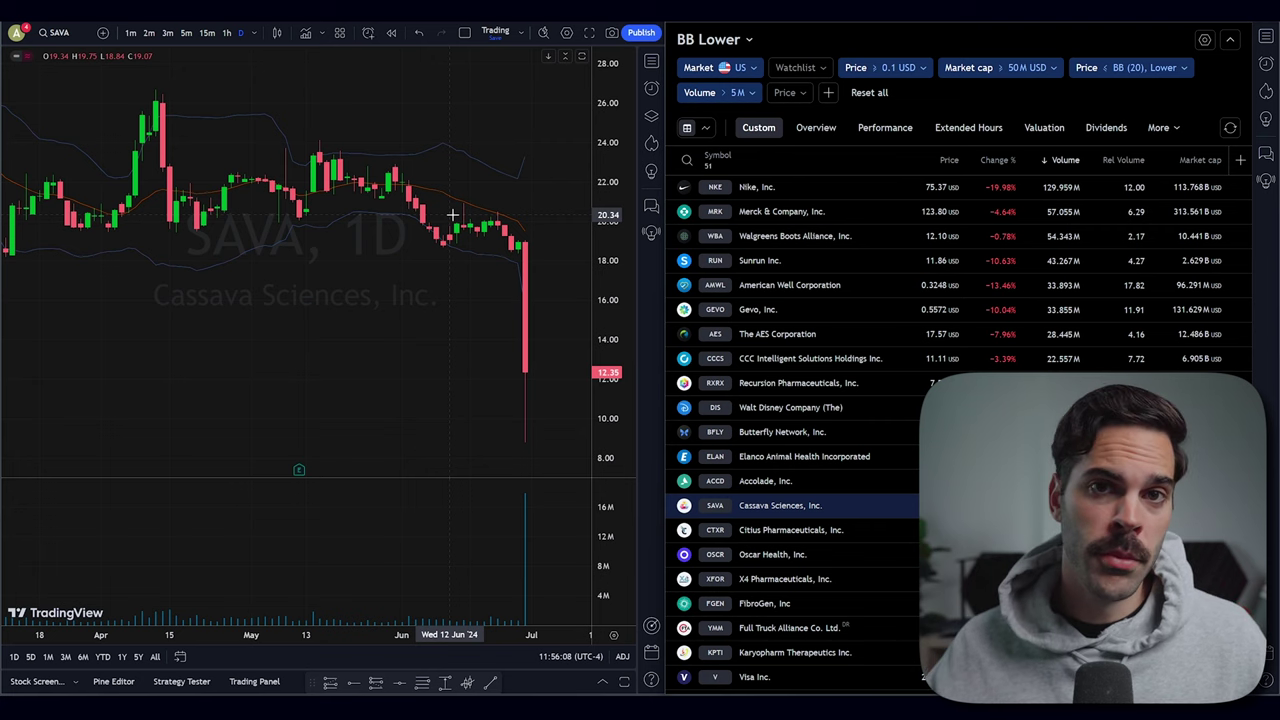
left_click(757, 187)
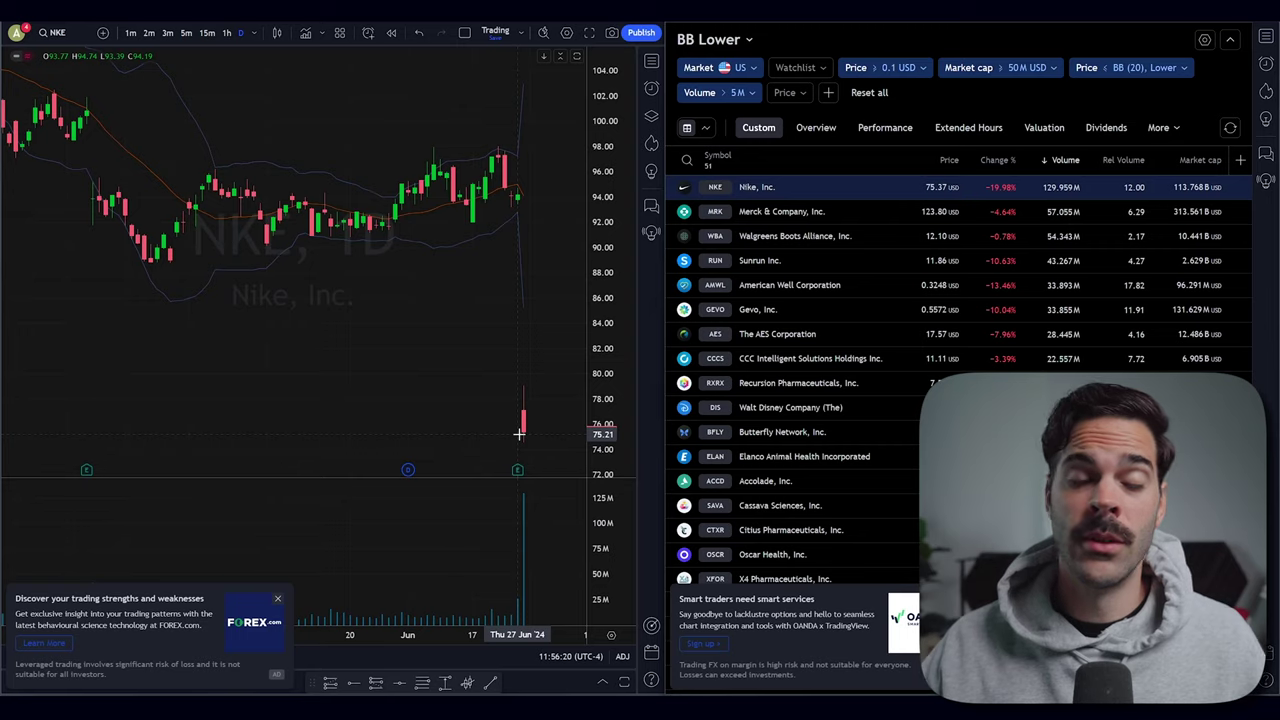
Step: Inspect Nike's recent drop on the 15-minute chart and return the chart to the 1-day interval
scroll(470, 395, "up", 2)
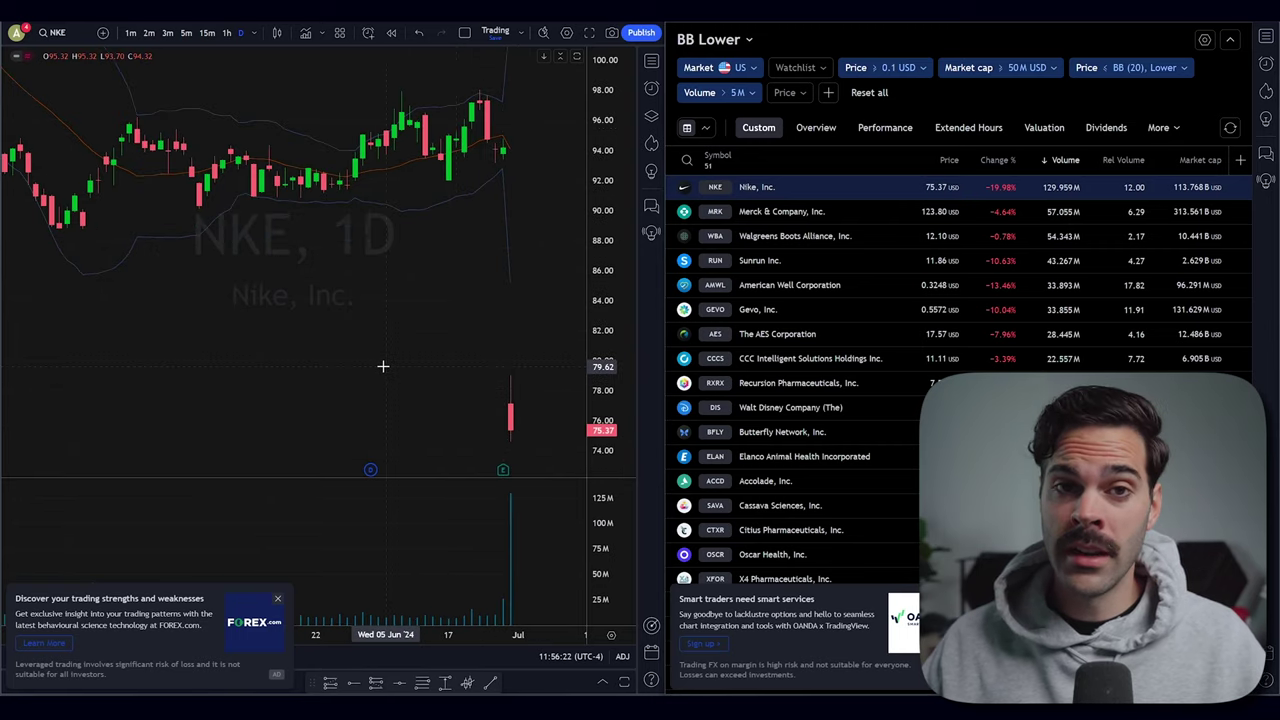
scroll(381, 350, "down", 1)
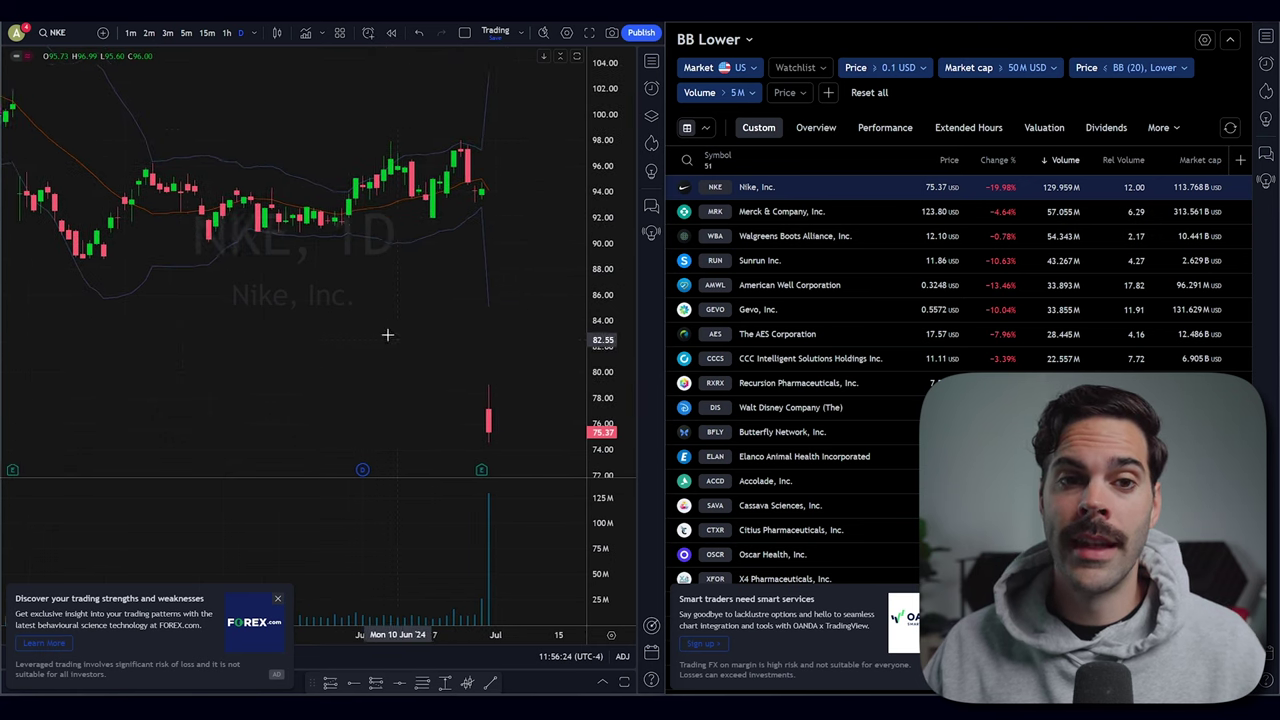
left_click(206, 33)
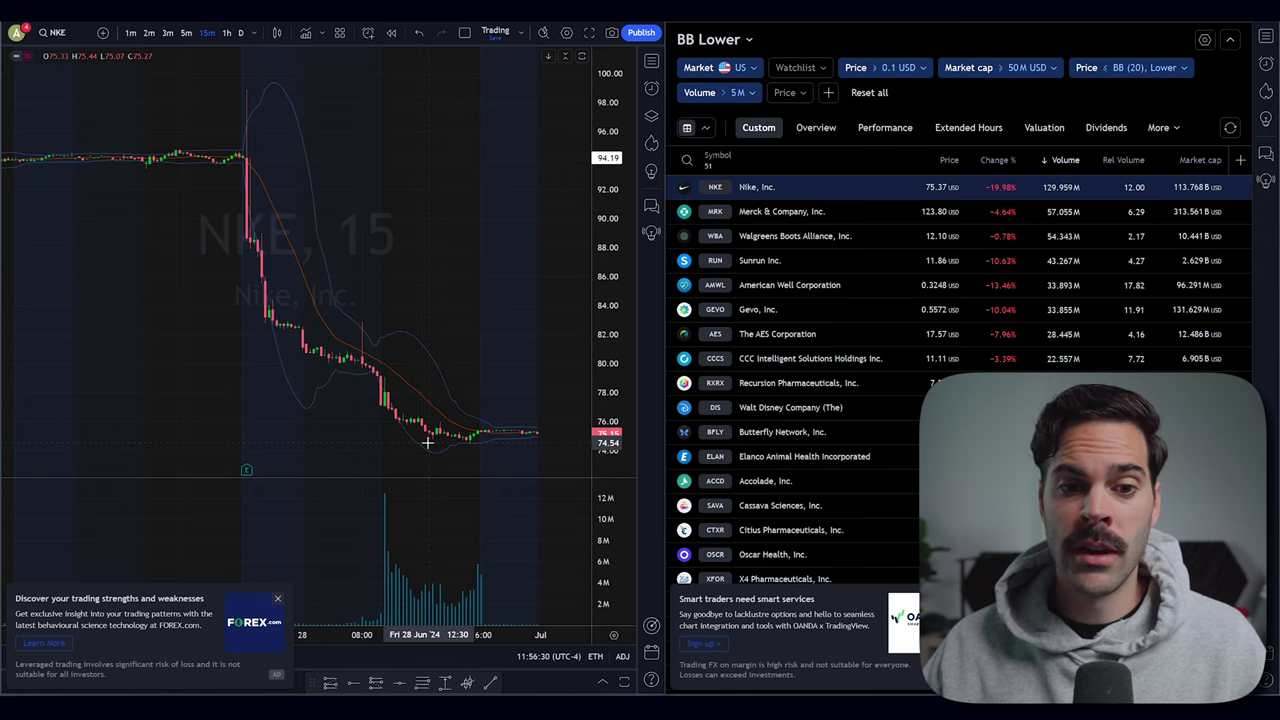
scroll(427, 443, "up", 1)
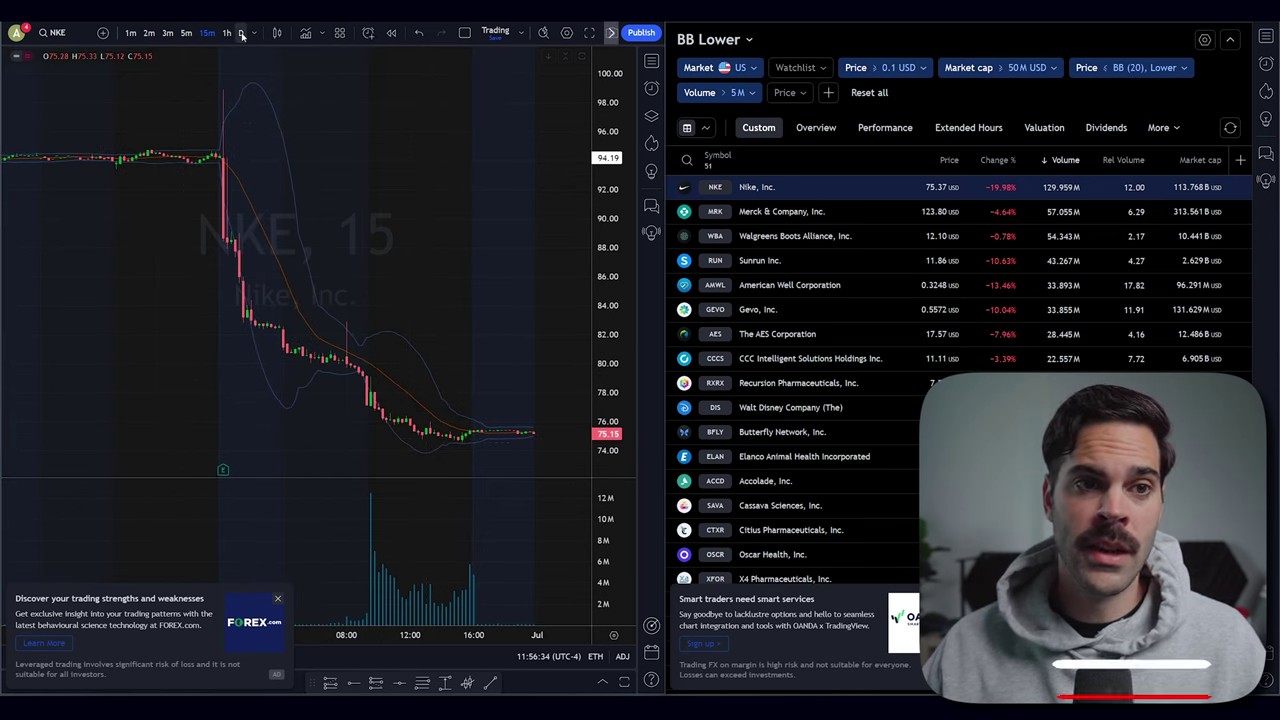
type("1D")
key("Return")
Step: Examine Nike's daily price and volume history back to its September 2022 low and compare it with the latest drop
scroll(434, 254, "down", 3)
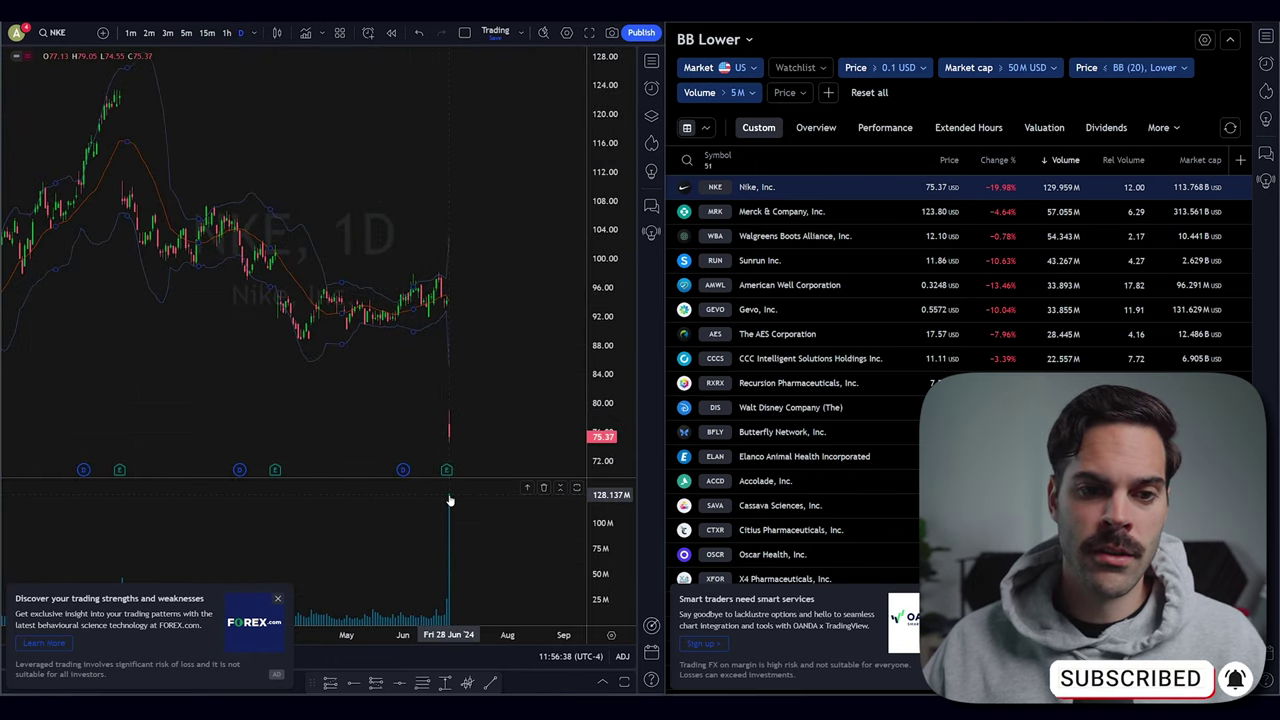
scroll(470, 420, "up", 2)
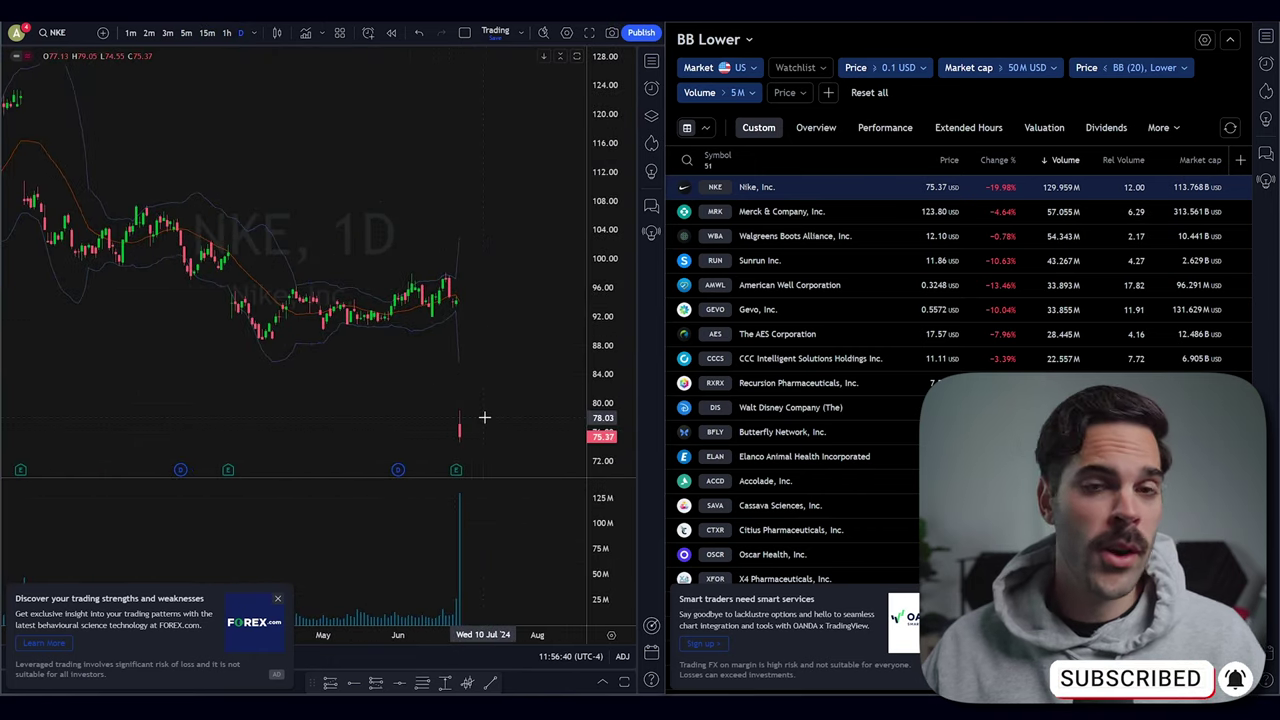
scroll(484, 417, "down", 3)
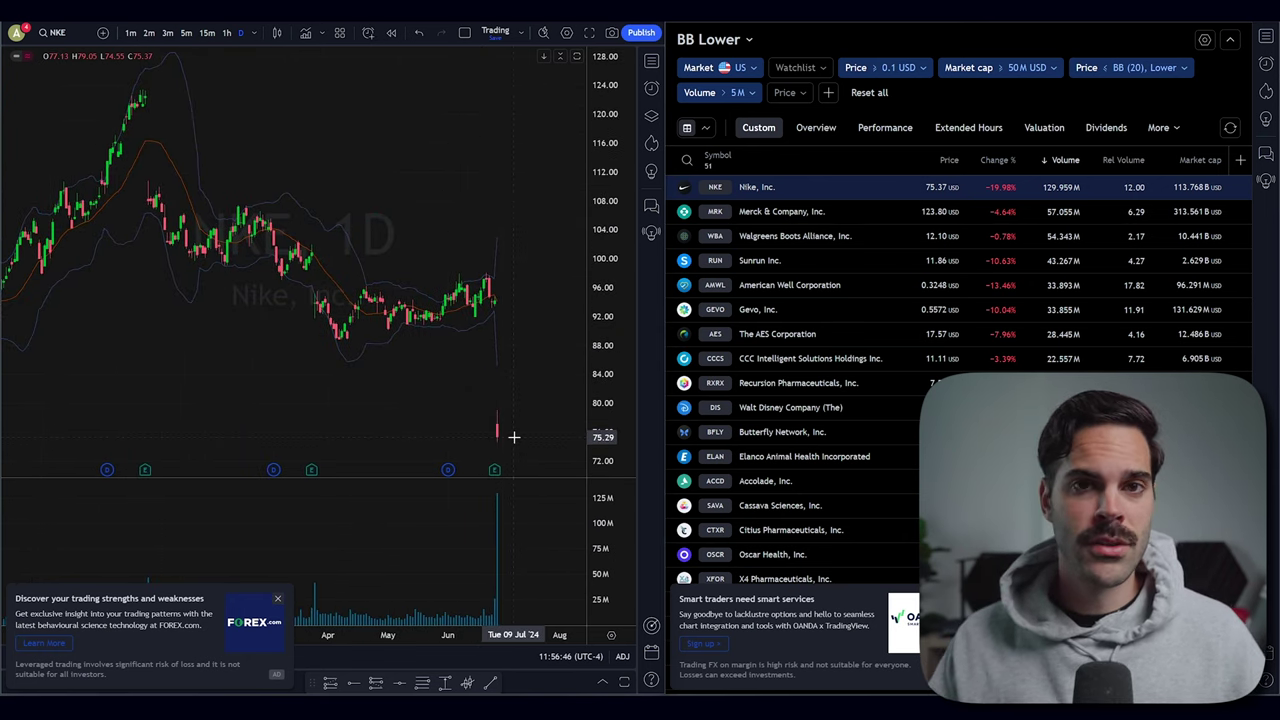
scroll(487, 428, "down", 5)
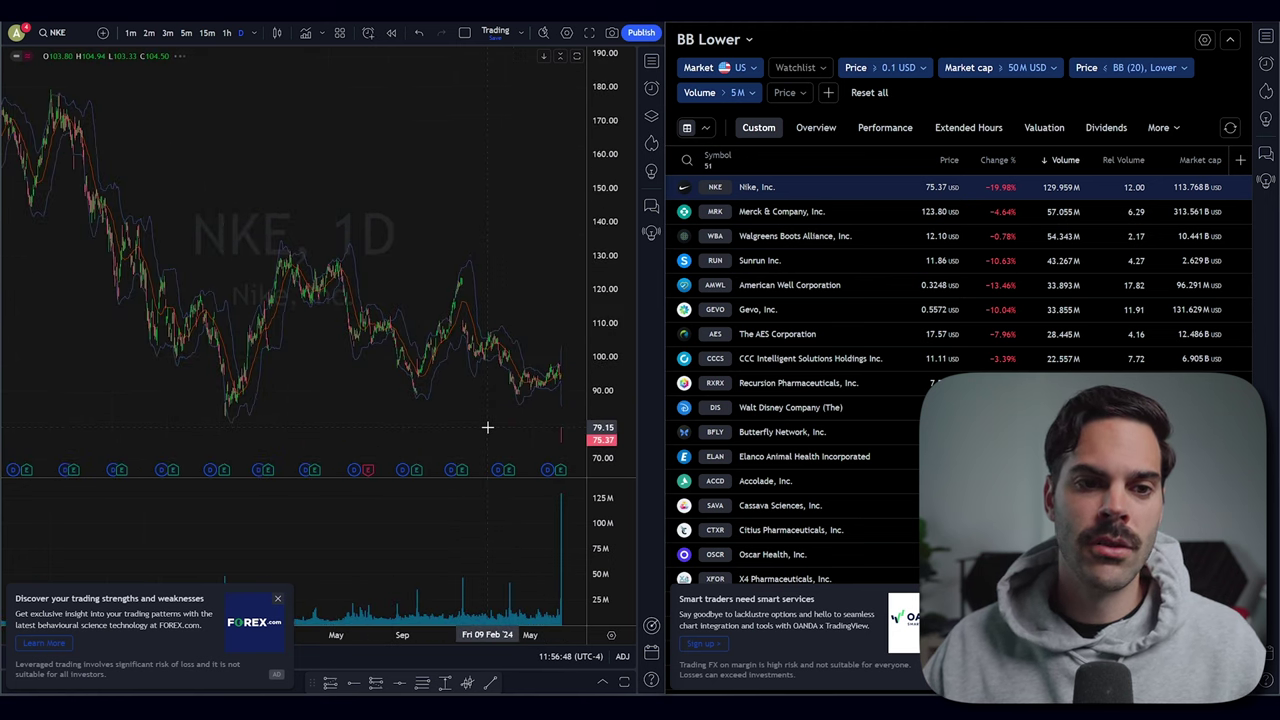
scroll(485, 425, "up", 5)
scroll(423, 280, "left", 5)
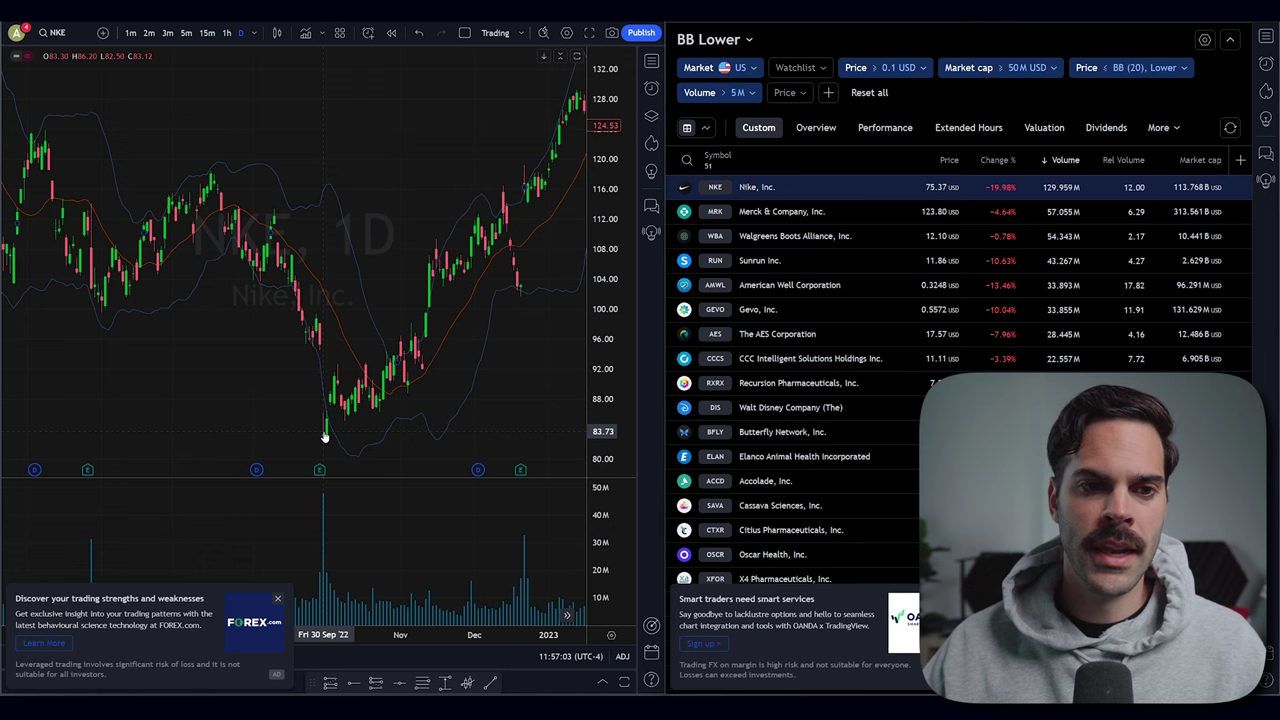
scroll(328, 444, "down", 3)
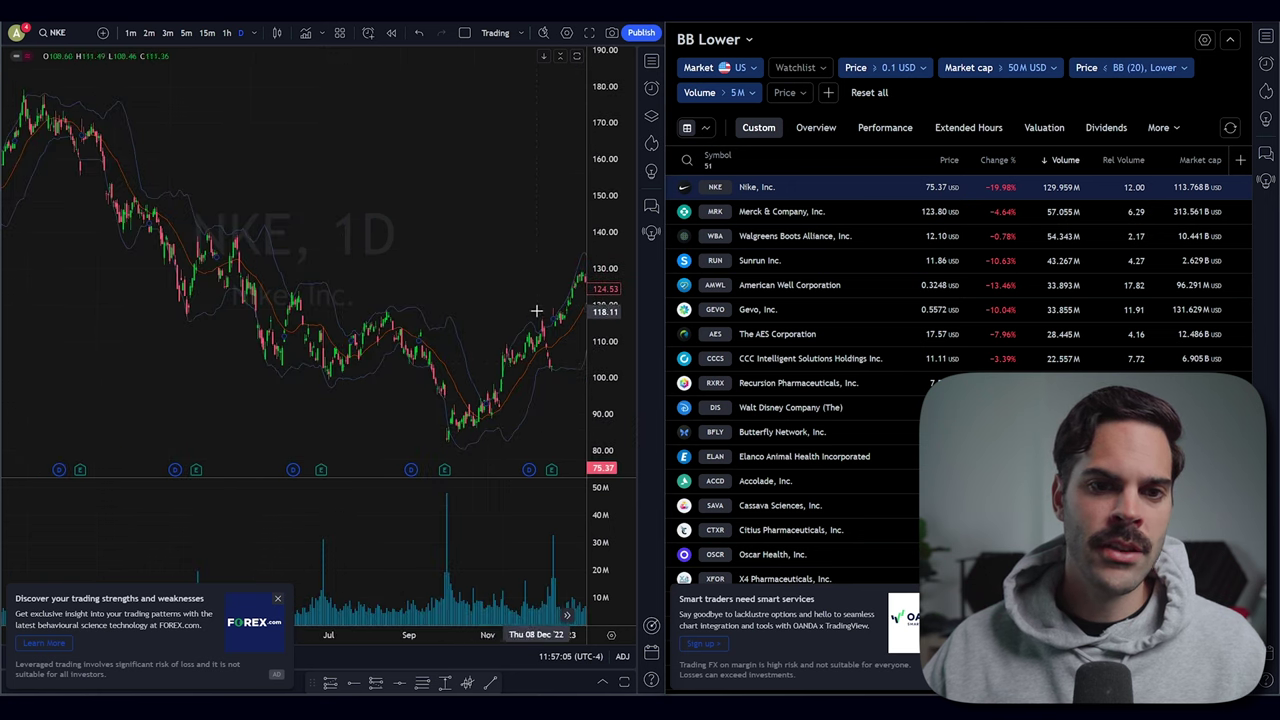
scroll(317, 317, "right", 4)
left_click_drag(454, 347, 197, 341)
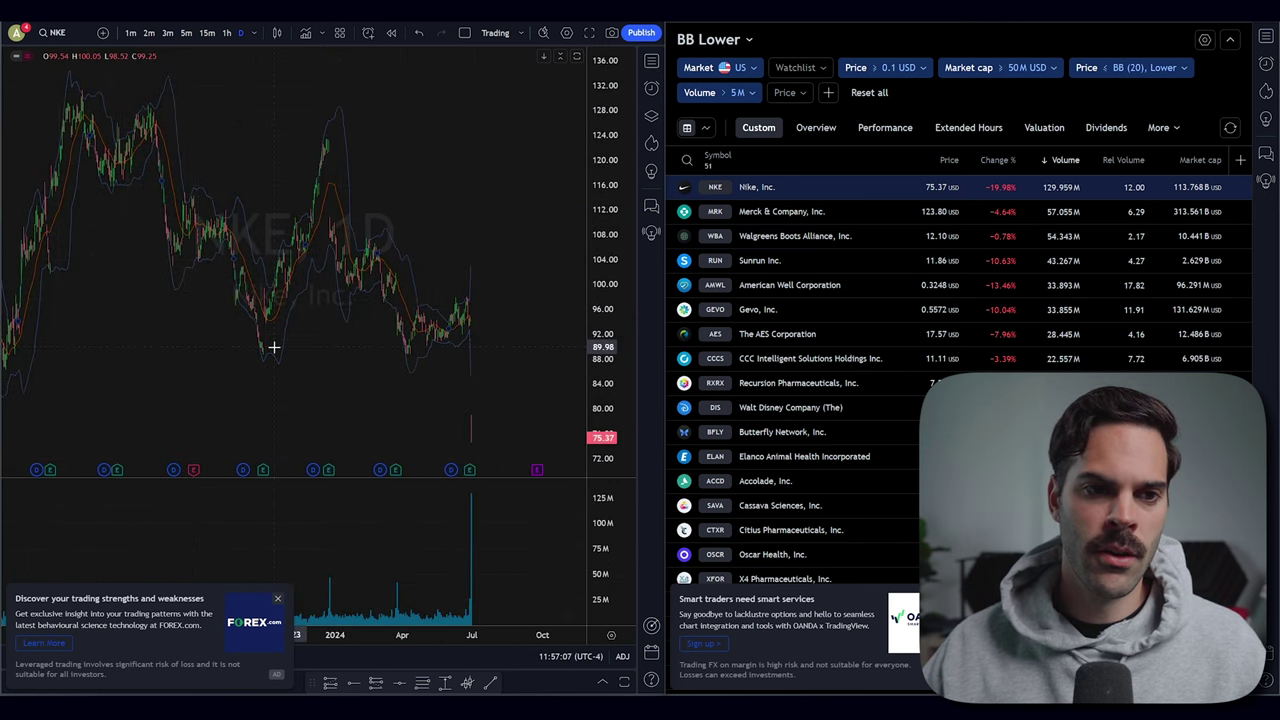
scroll(450, 295, "down", 1)
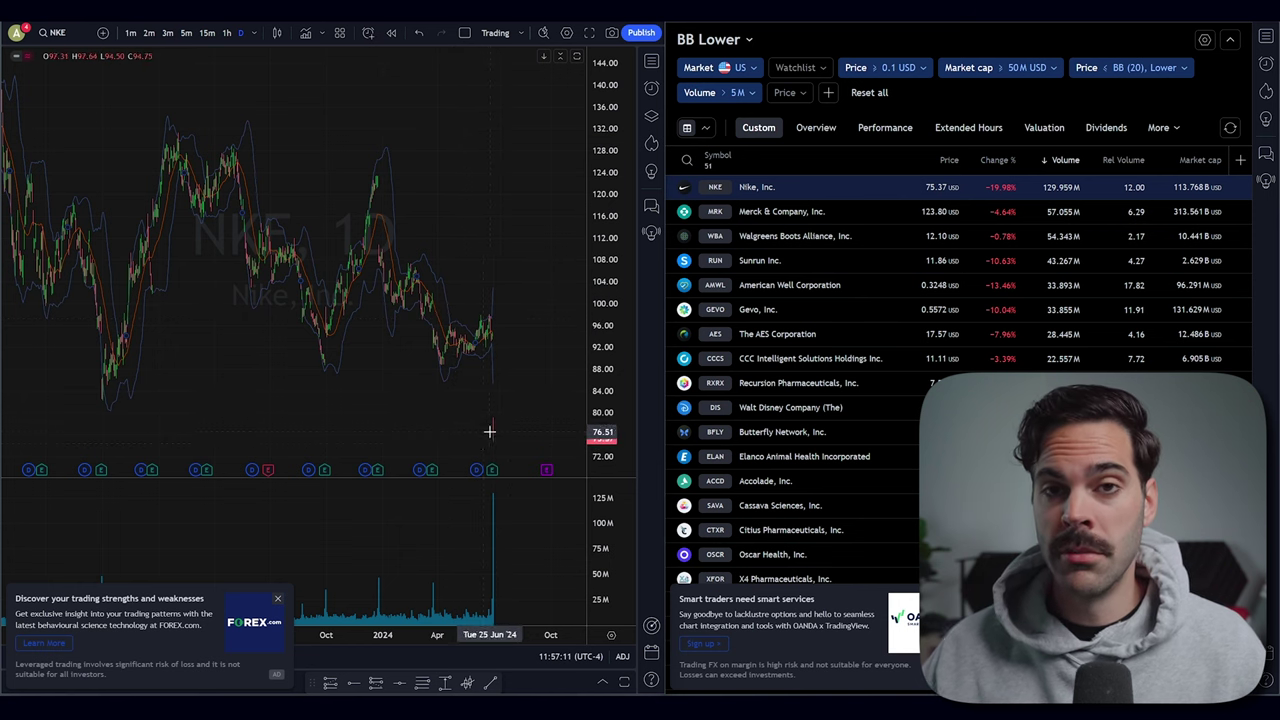
scroll(489, 431, "up", 2)
scroll(470, 403, "up", 2)
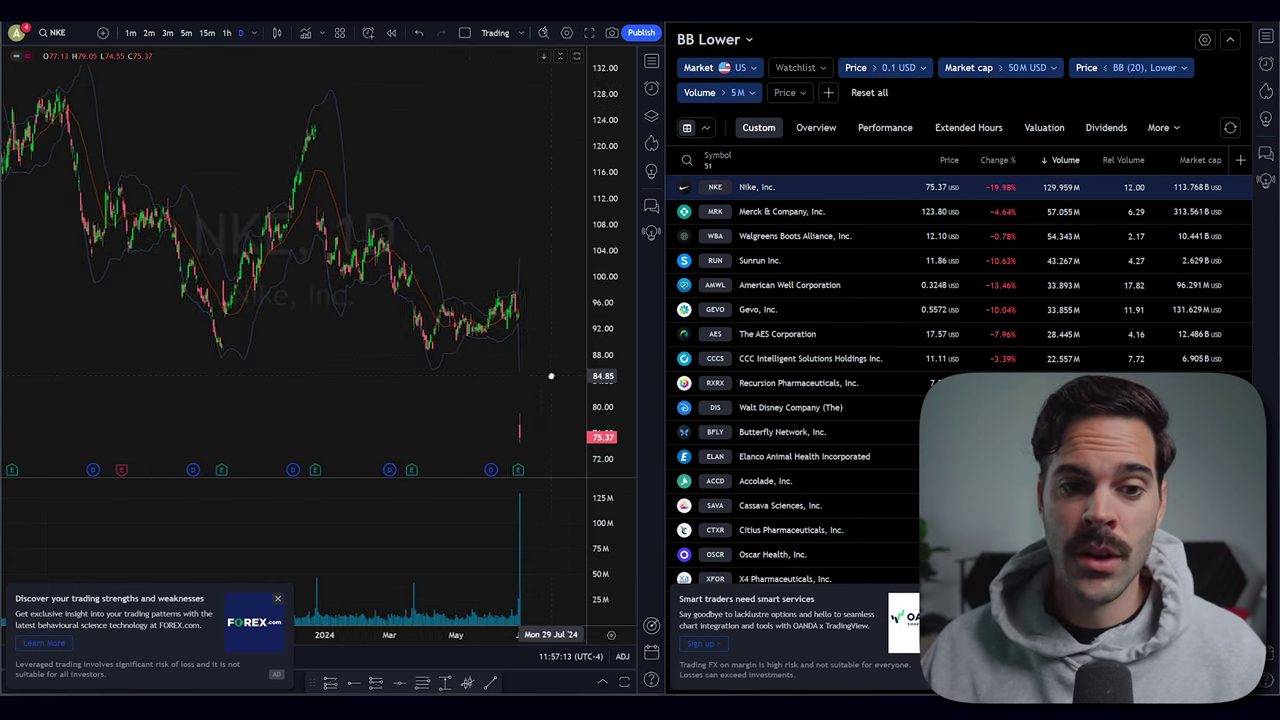
Step: Step through the daily charts of the screen results from Merck & Company down to Walt Disney Company
left_click(818, 213)
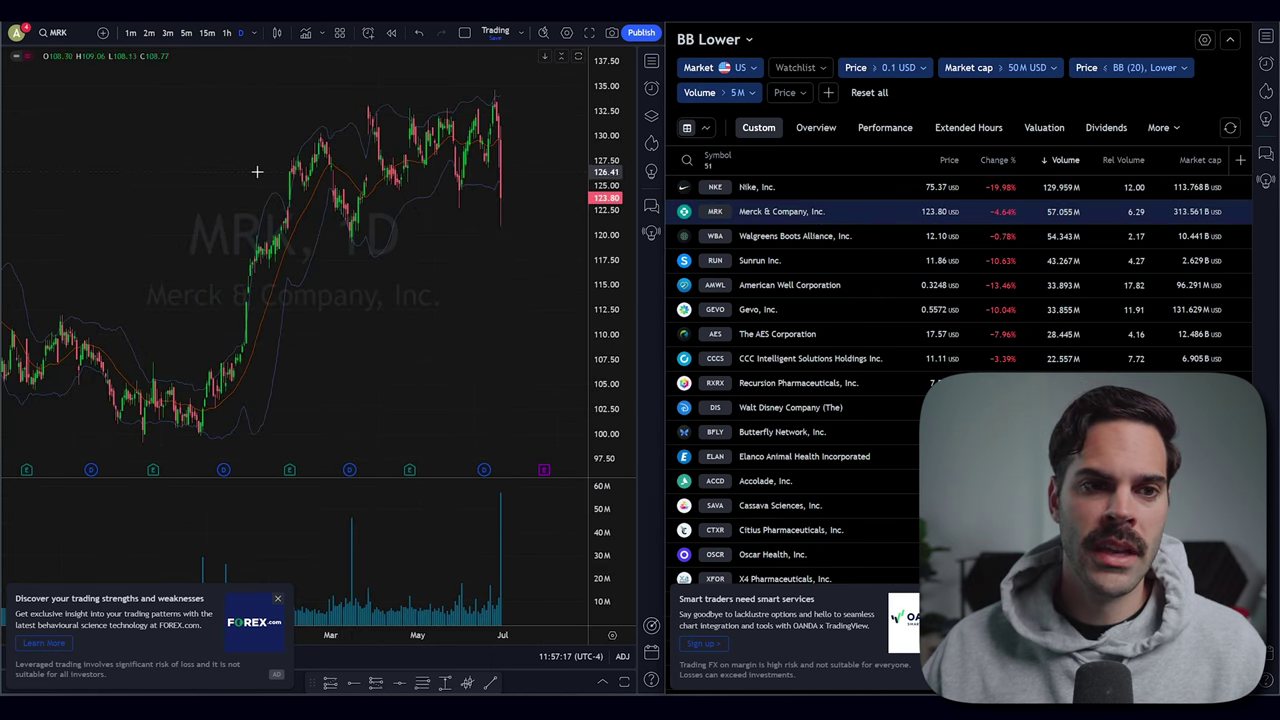
left_click(770, 237)
left_click(766, 262)
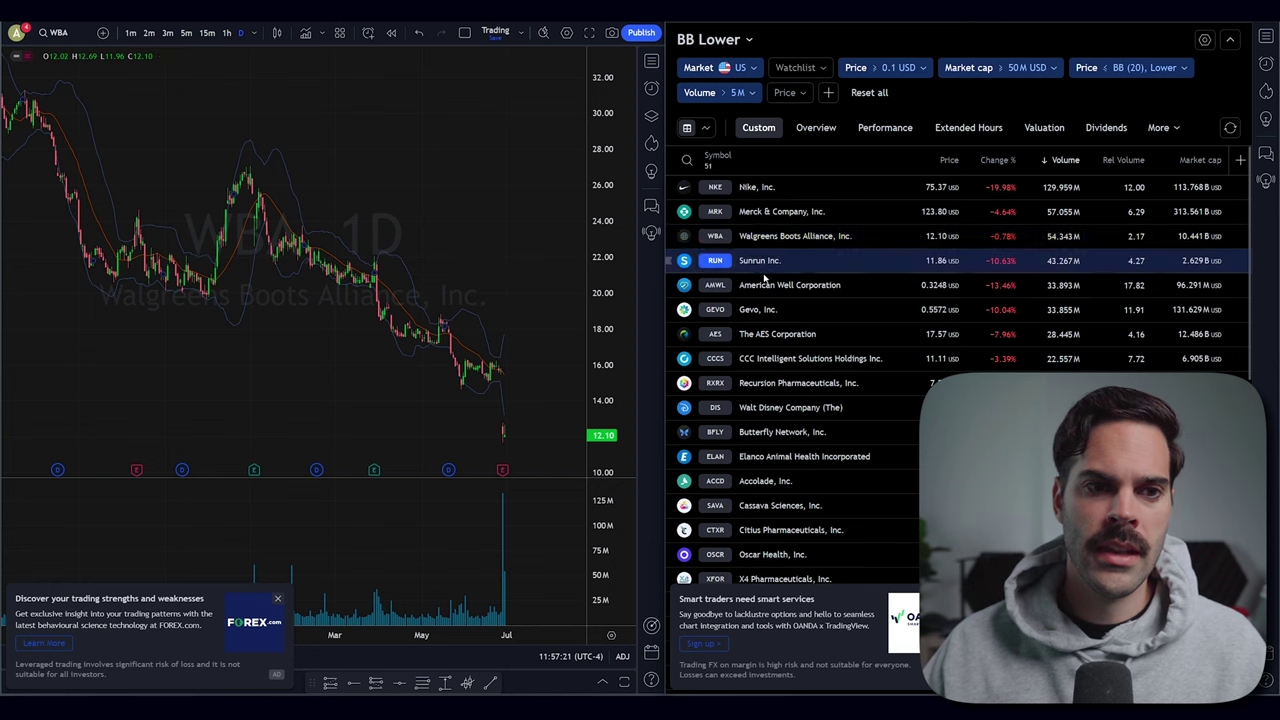
left_click(767, 286)
left_click(769, 310)
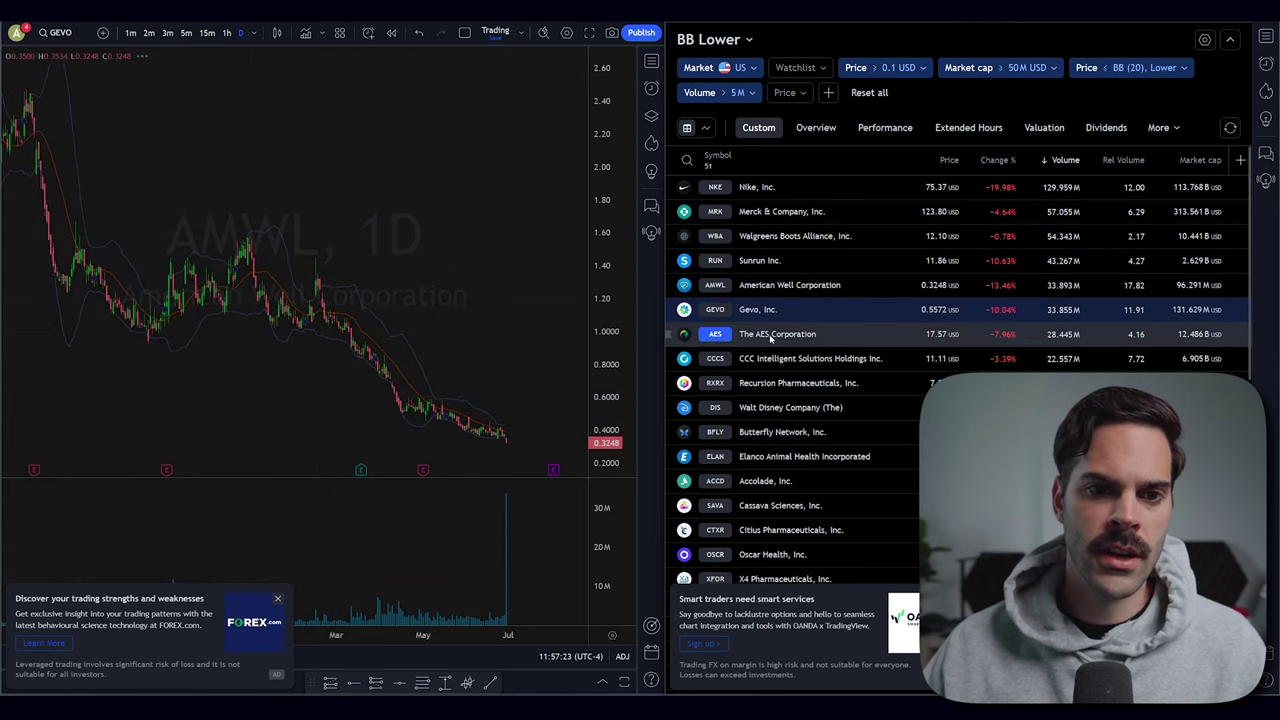
left_click(772, 358)
left_click(776, 383)
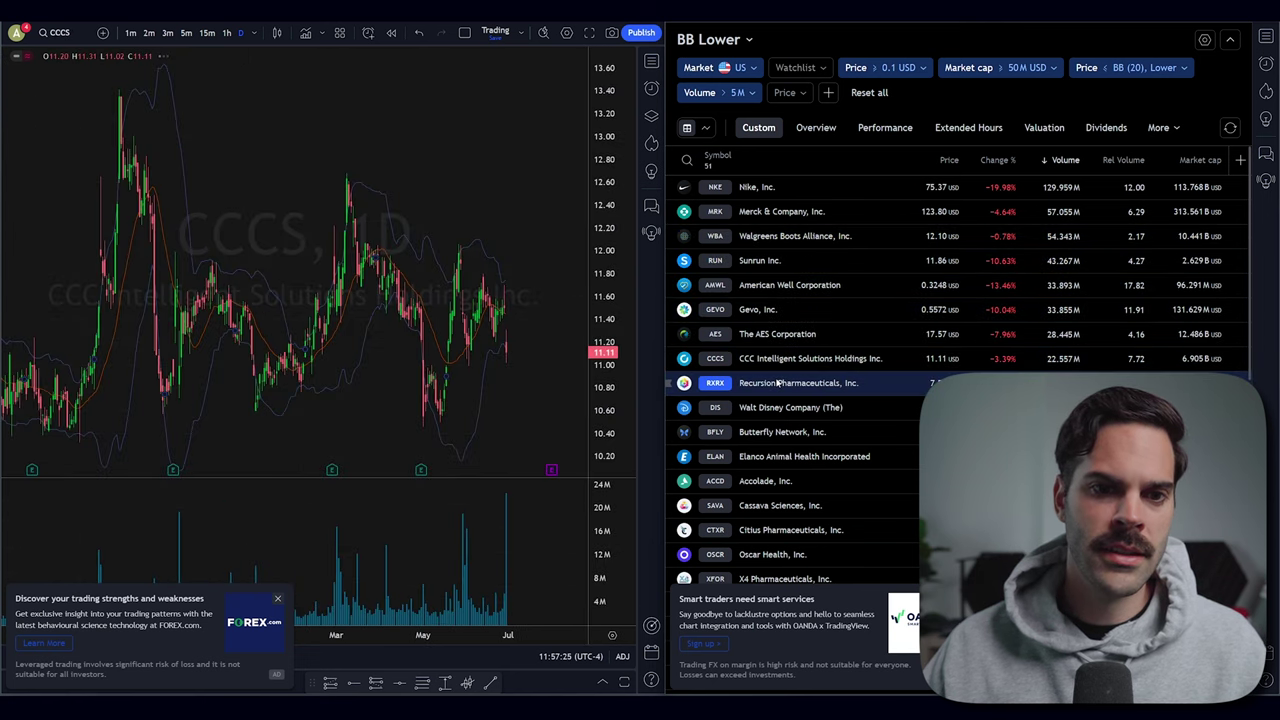
left_click(773, 412)
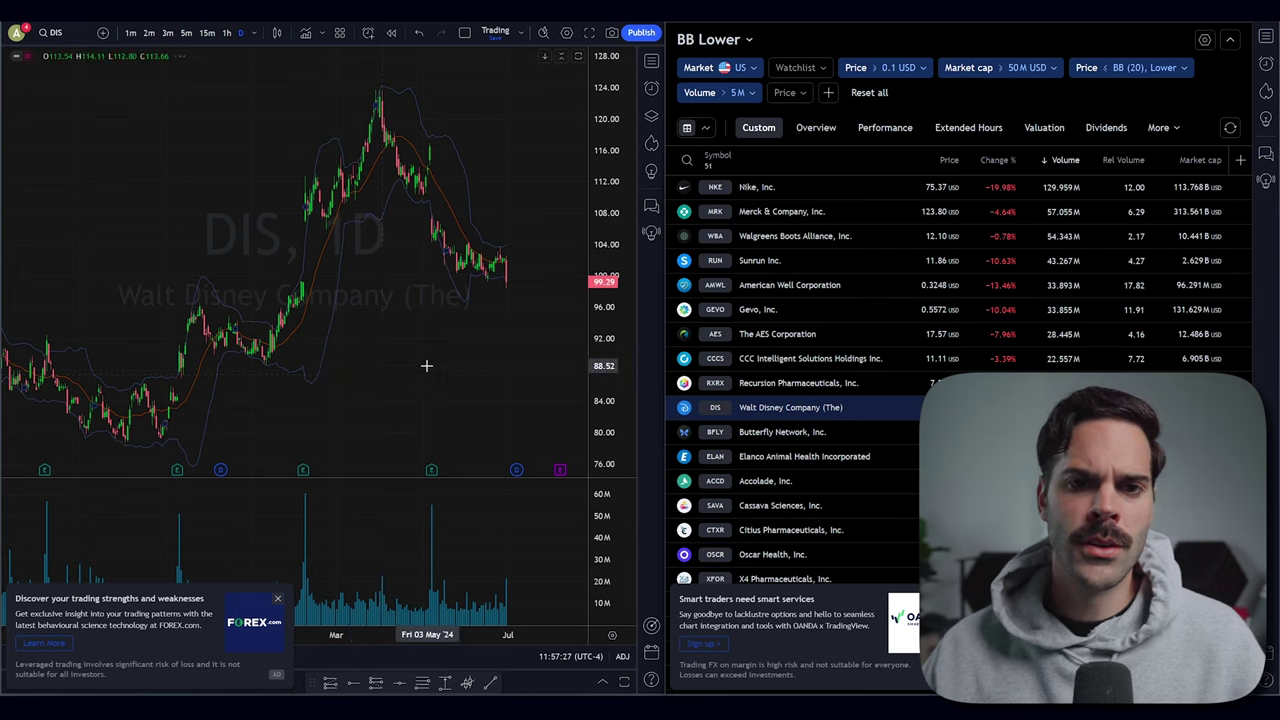
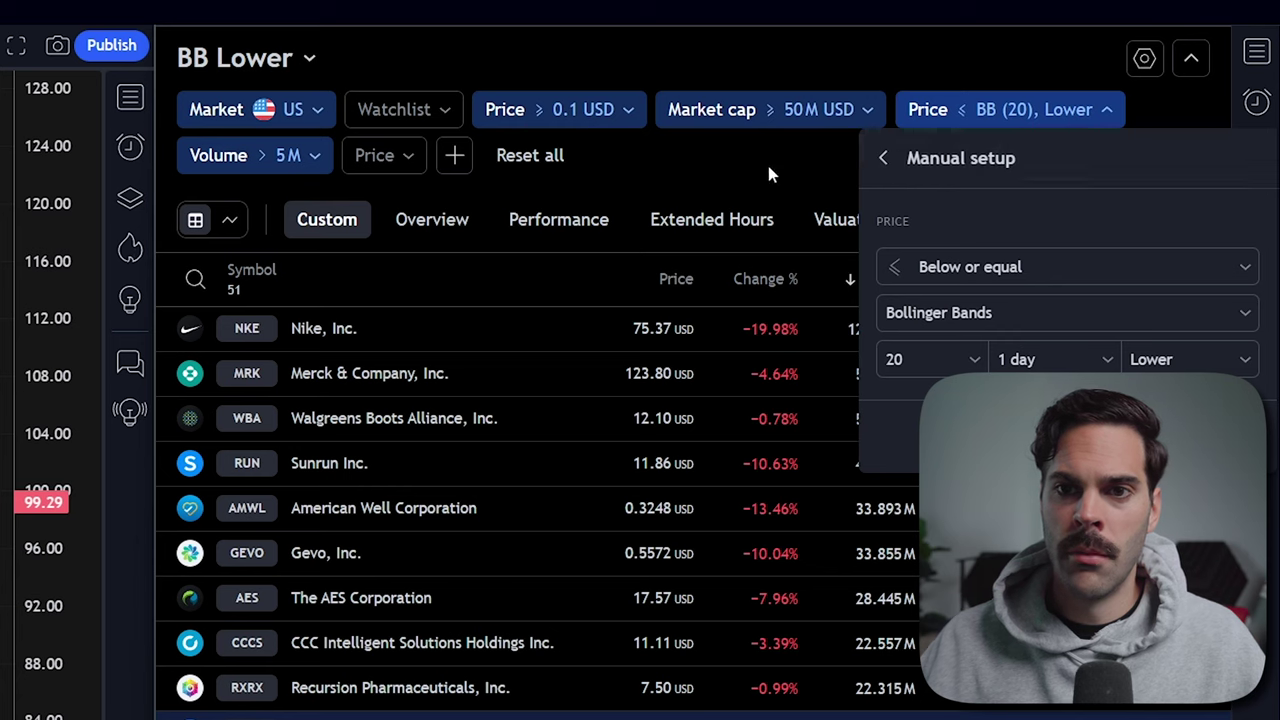
Step: Add another Price filter to the BB Lower screen and open its manual setup
left_click(456, 158)
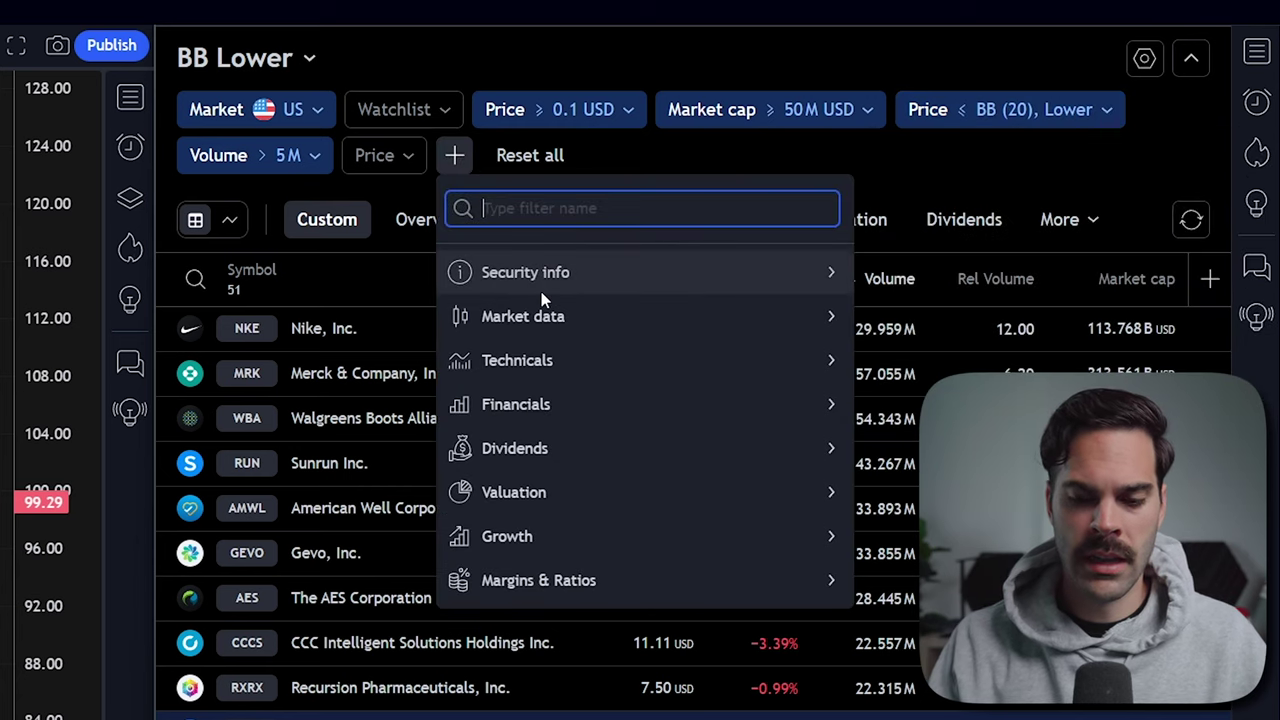
type("price")
left_click(515, 420)
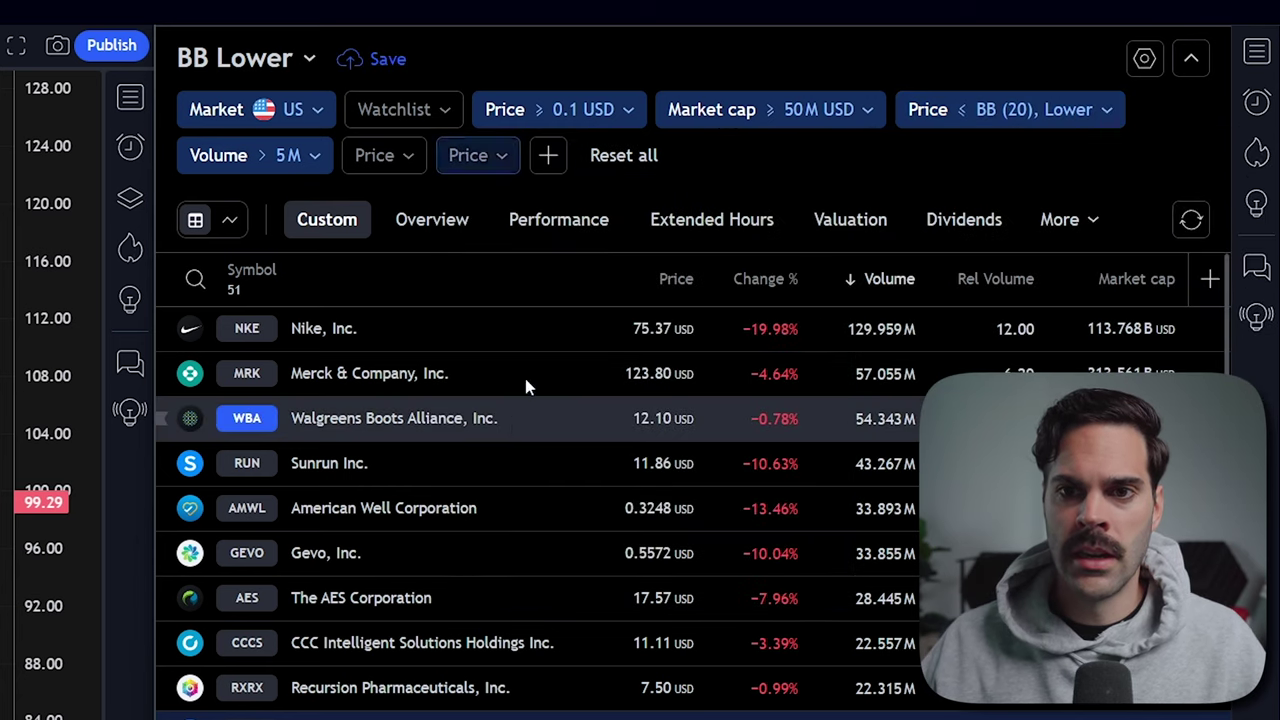
left_click(506, 155)
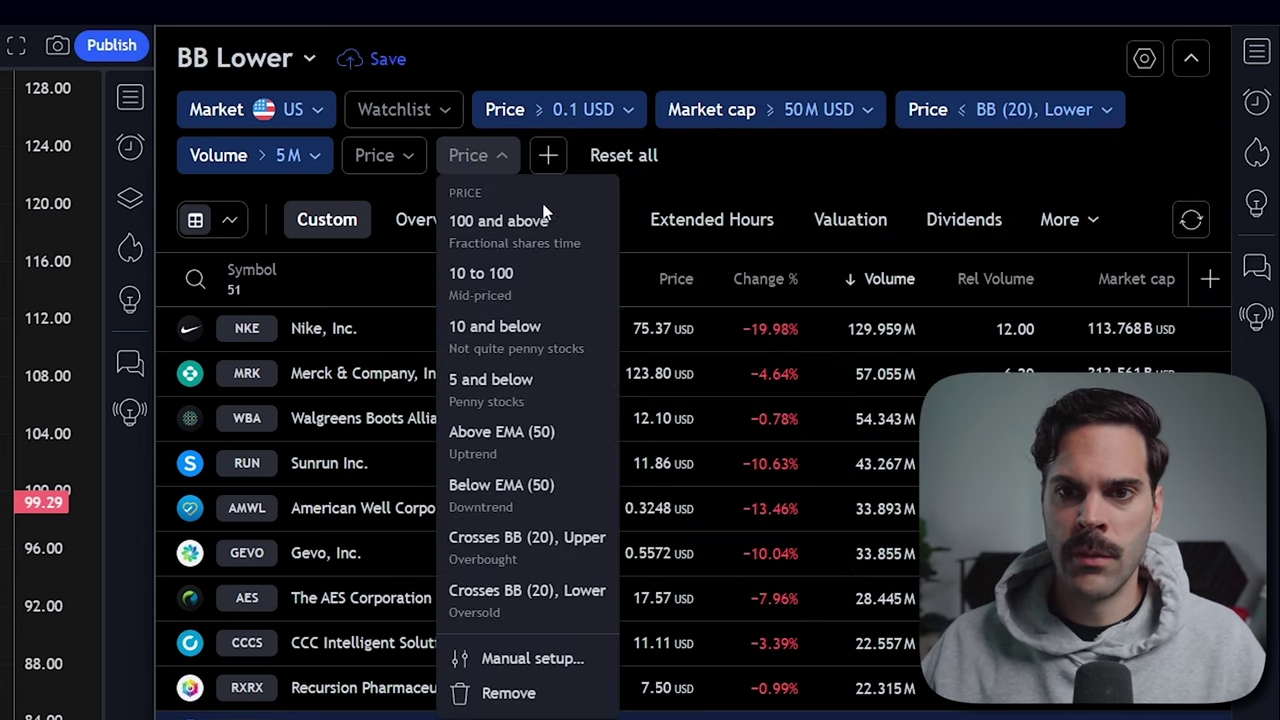
left_click(522, 660)
Step: Configure the new Price filter as Below or equal to Bollinger Bands, length 20, 1 day, Lower plot
left_click(821, 315)
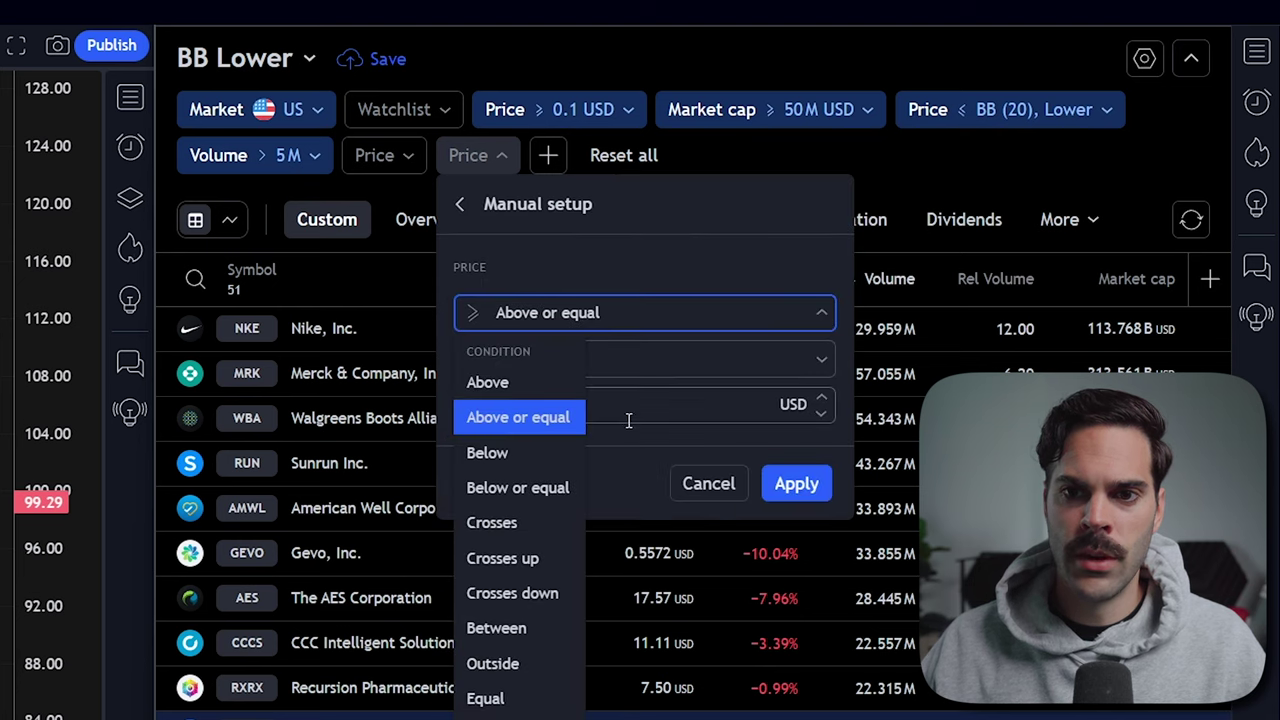
left_click(517, 487)
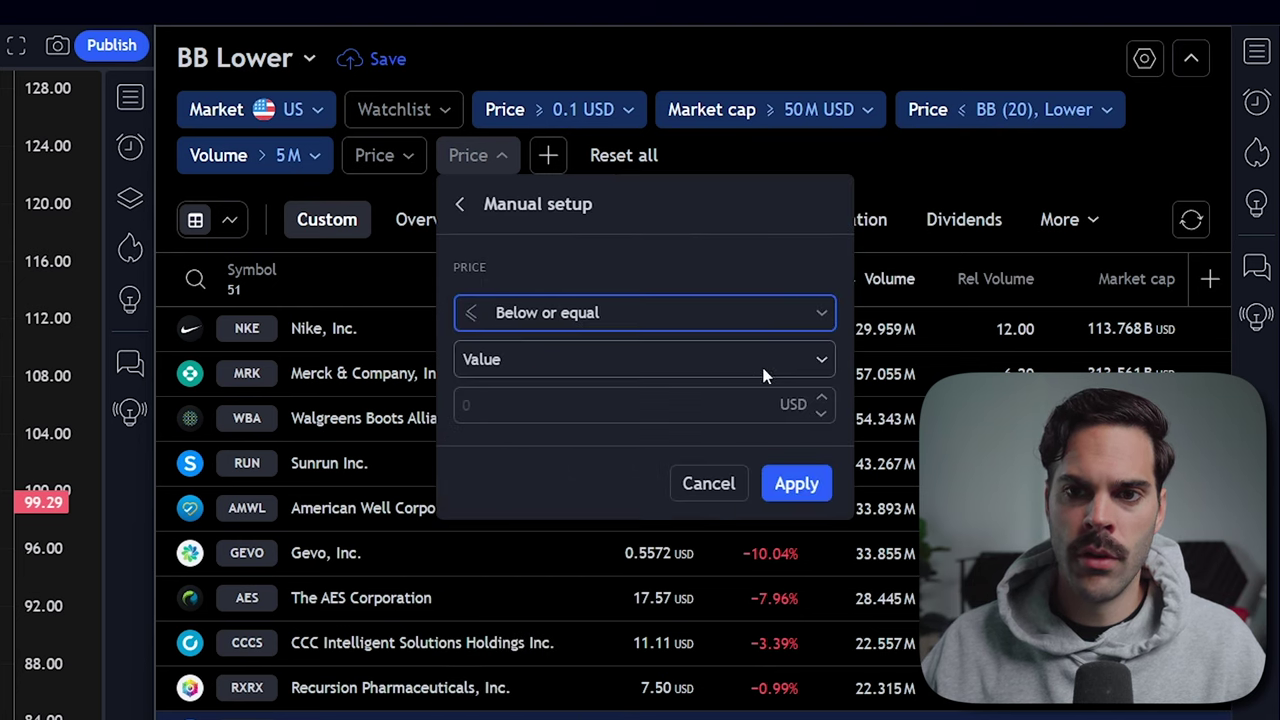
left_click(821, 366)
left_click(562, 393)
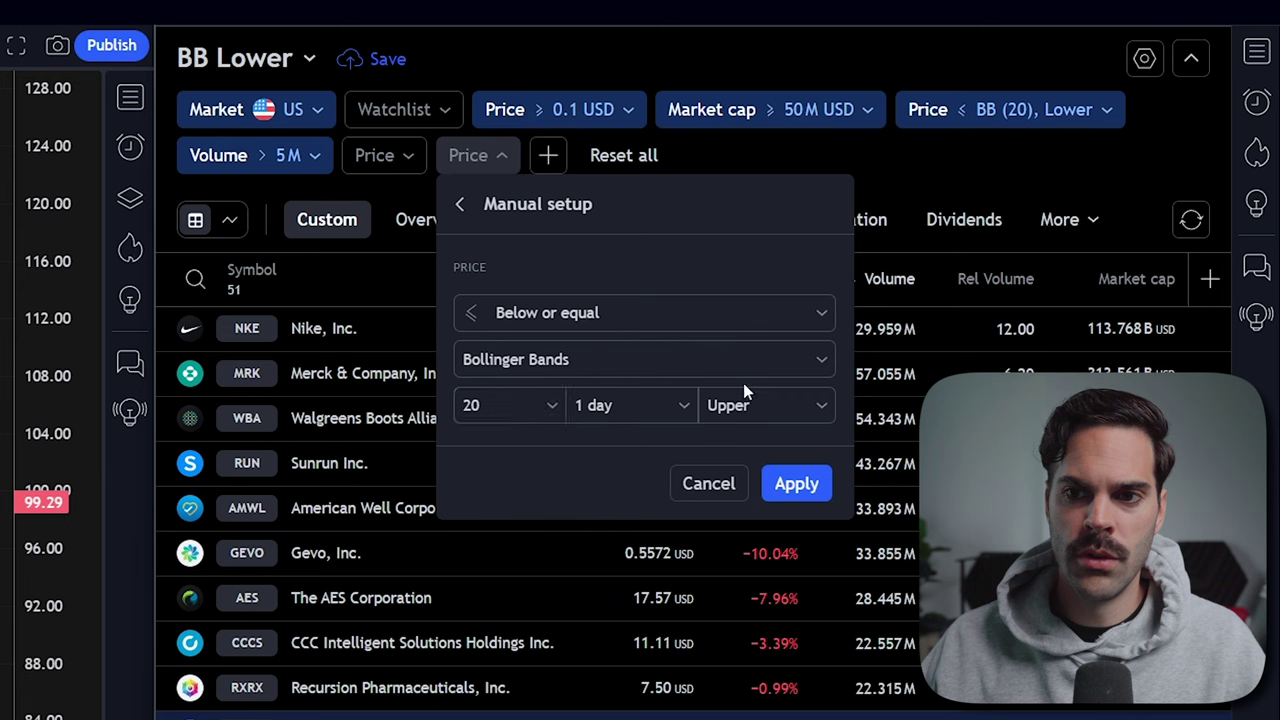
left_click(820, 406)
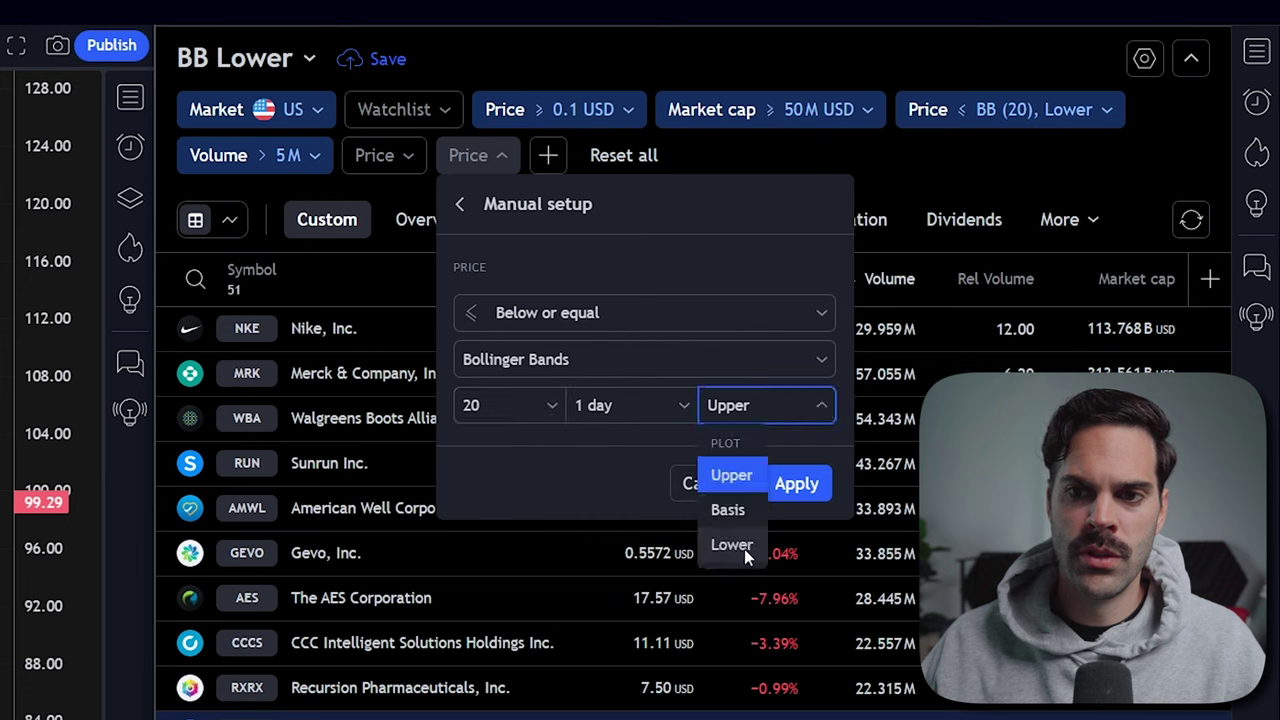
left_click(732, 545)
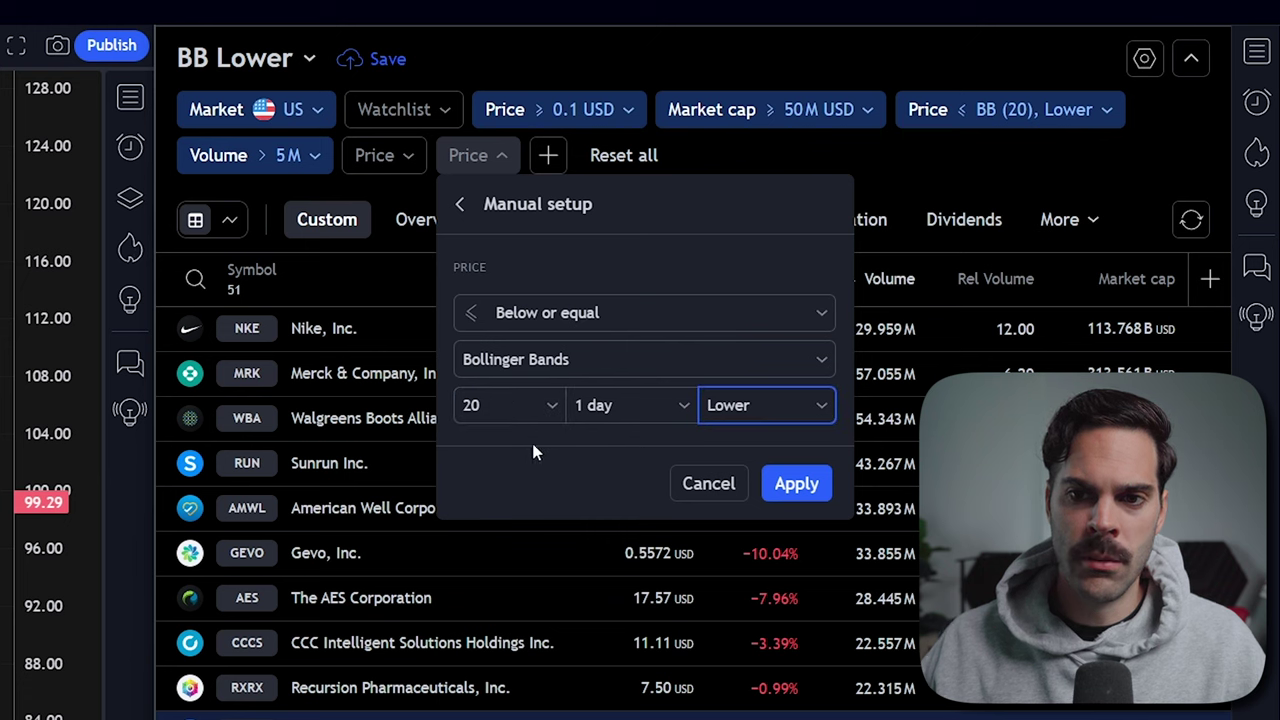
Step: Review the available Bollinger Bands lengths and plots, and dismiss the filter setup without applying it
left_click(551, 408)
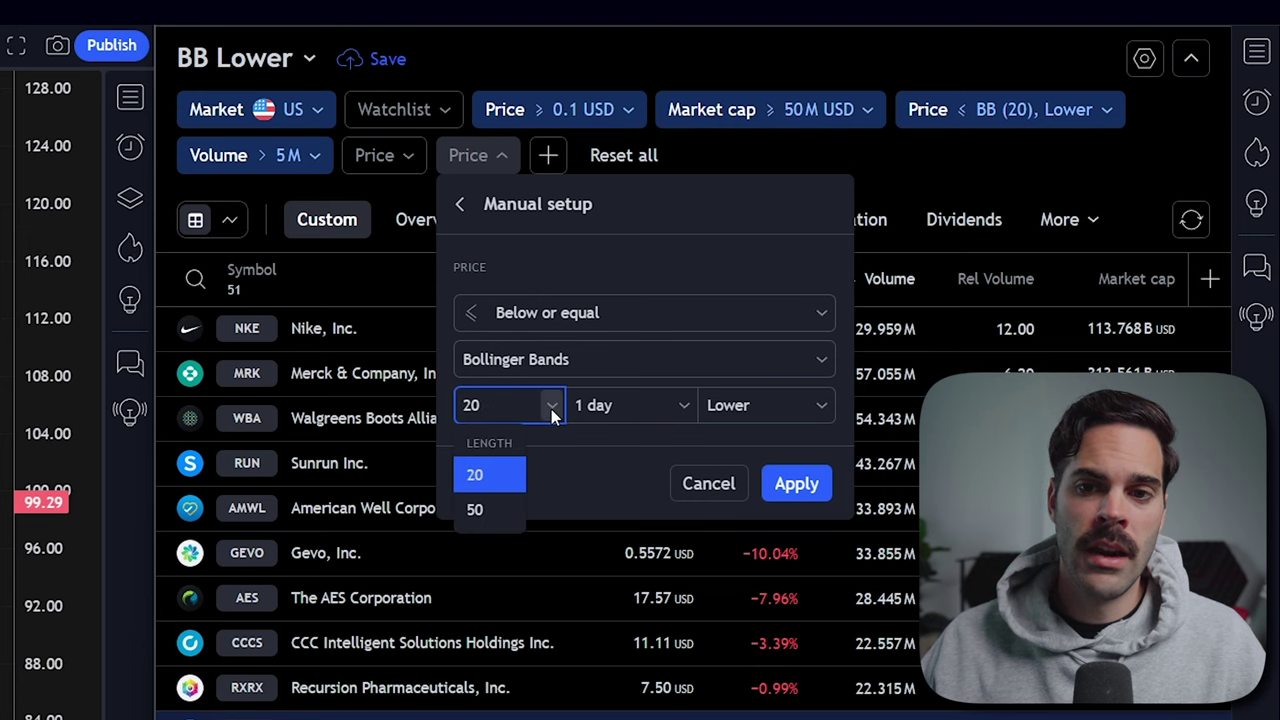
left_click(490, 403)
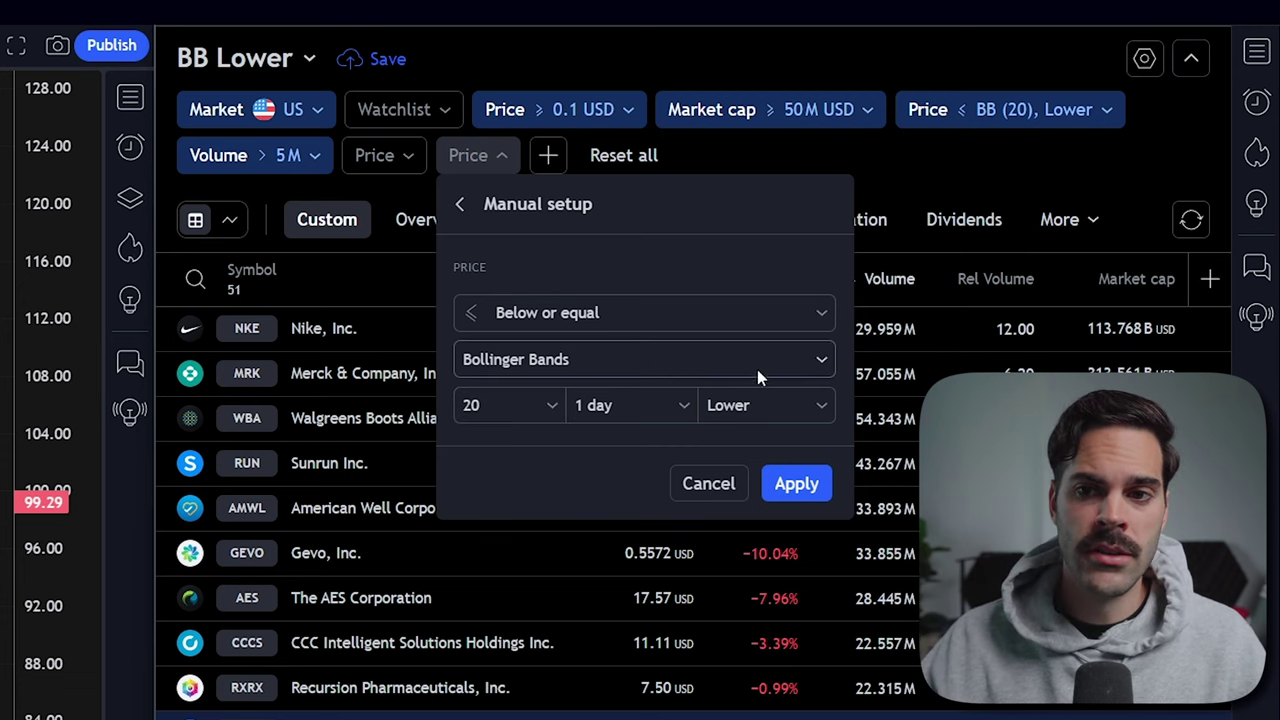
left_click(779, 405)
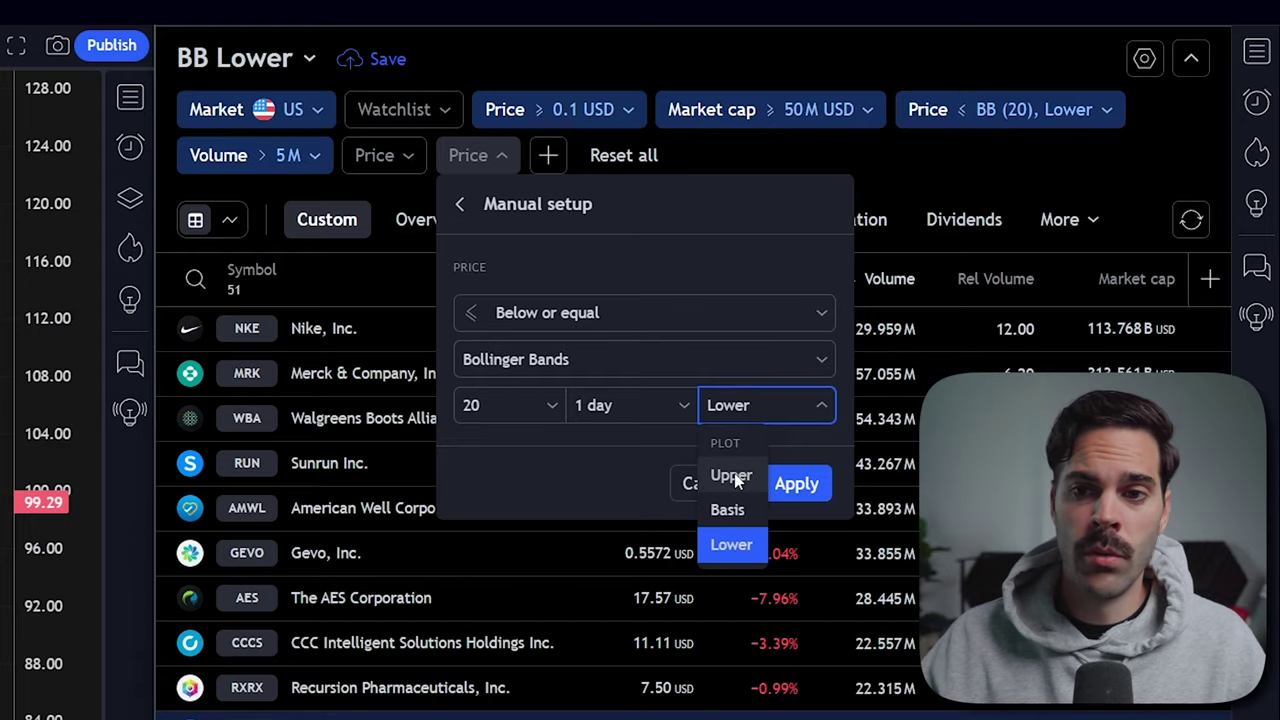
left_click(609, 480)
key("Escape")
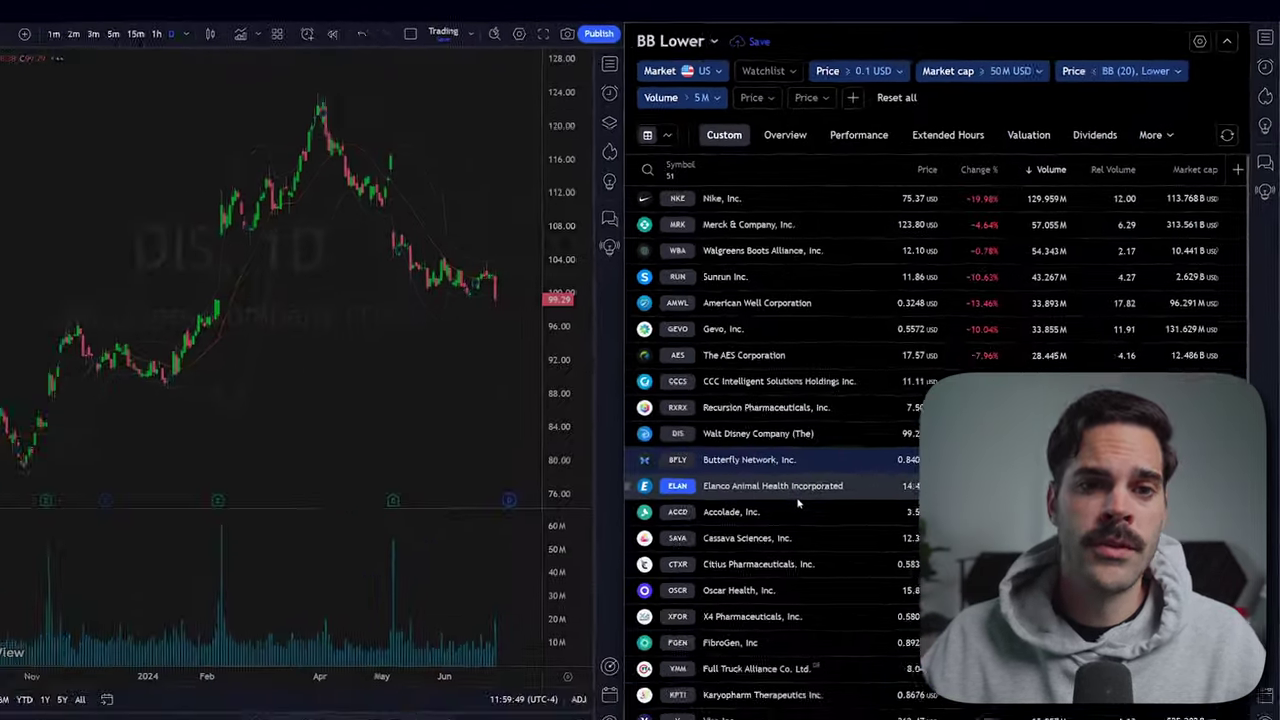
Step: Show the daily chart of Elanco Animal Health from the results, followed by the DJT chart
left_click(798, 490)
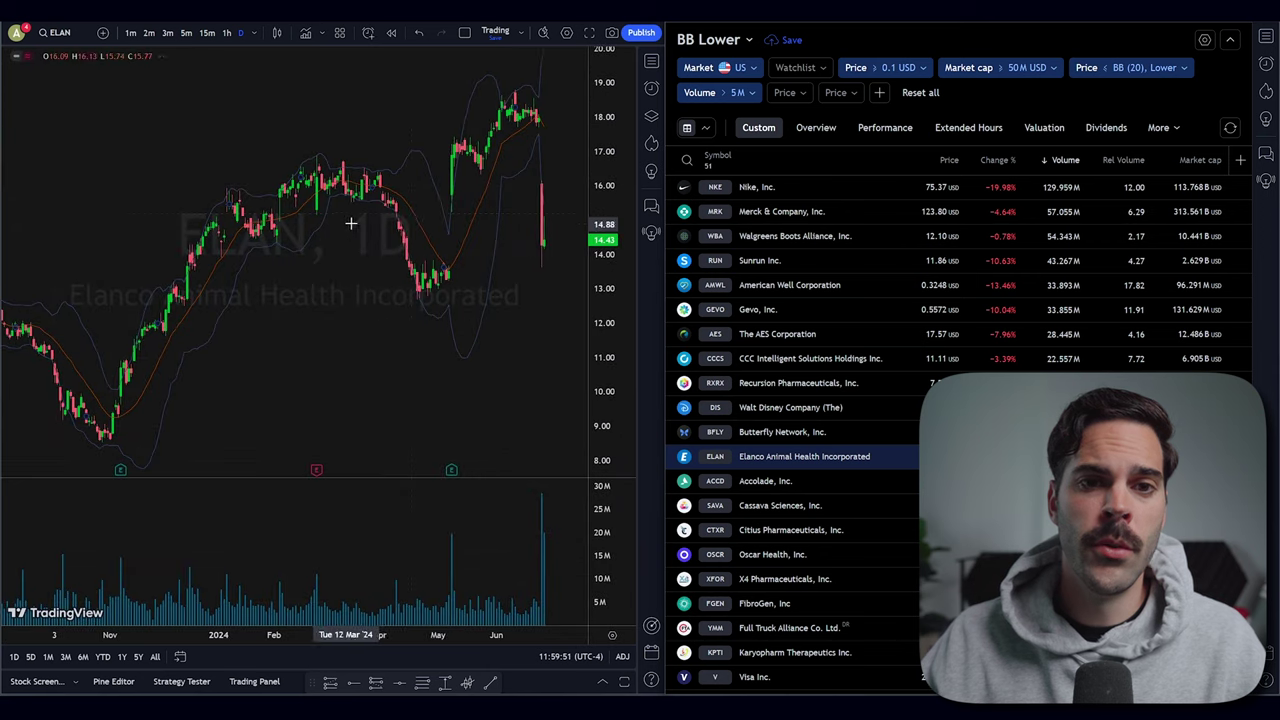
scroll(416, 219, "up", 3)
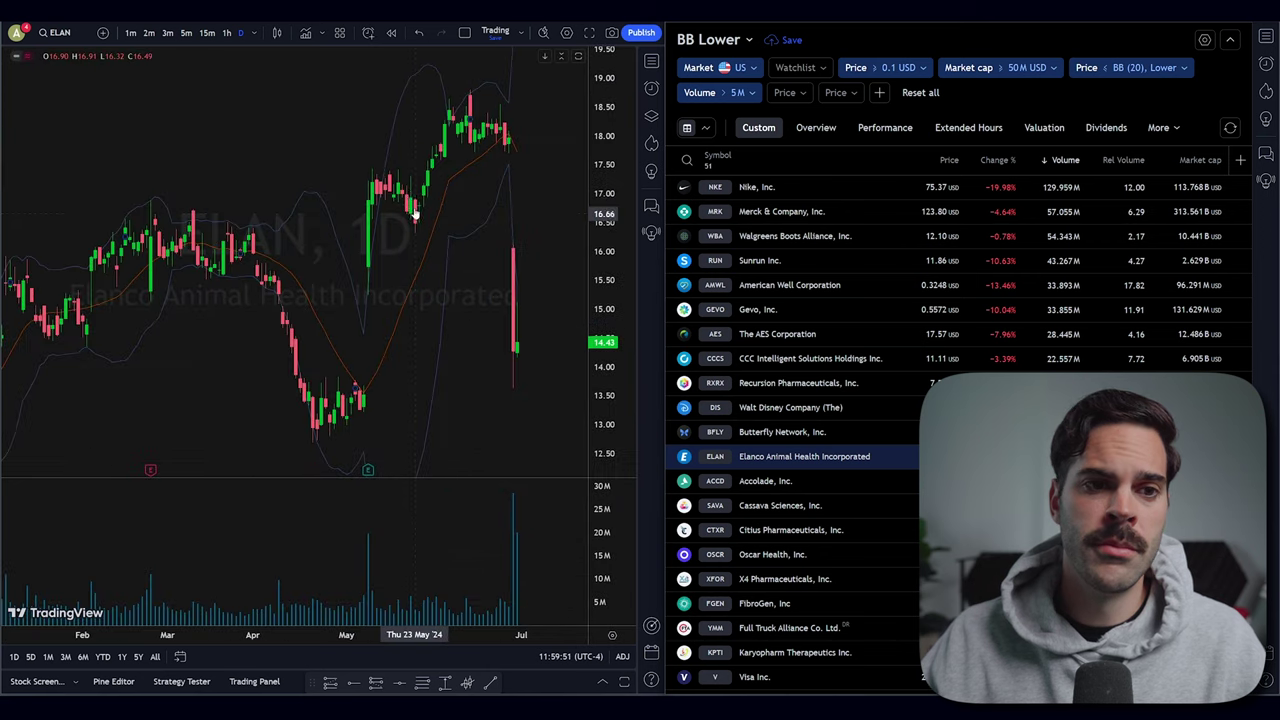
scroll(408, 152, "down", 1)
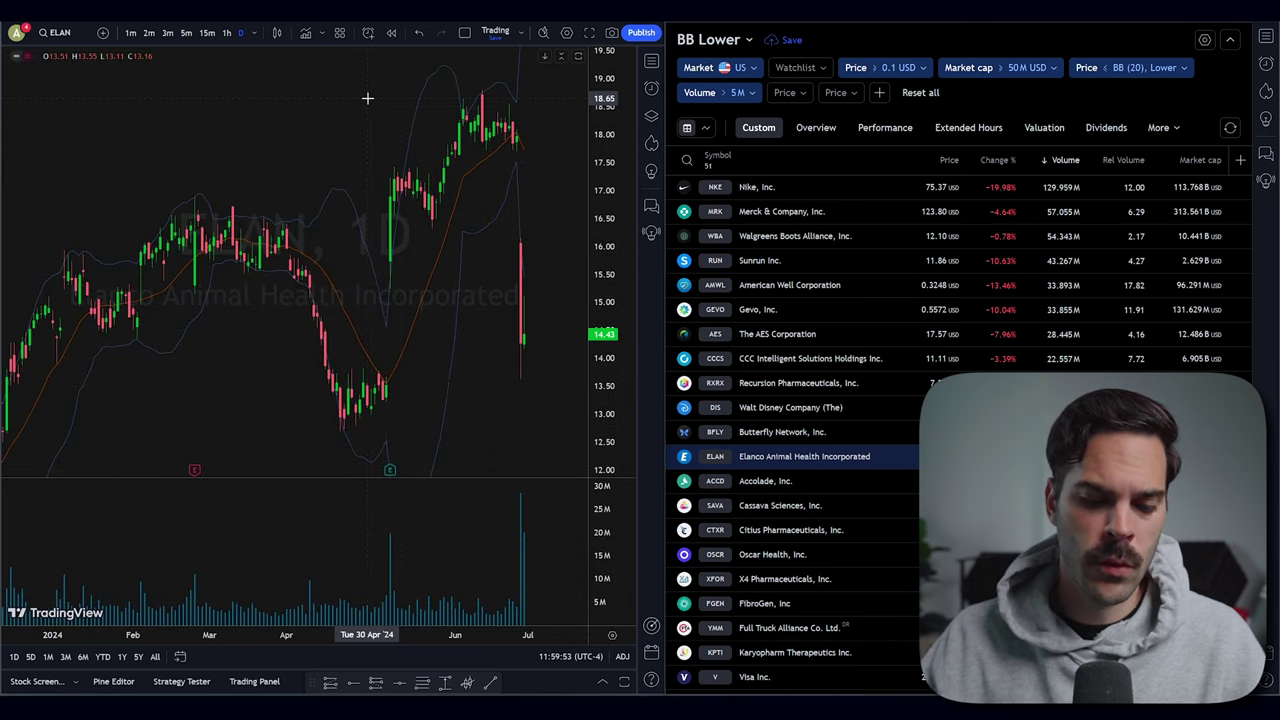
type("DJT")
key("Return")
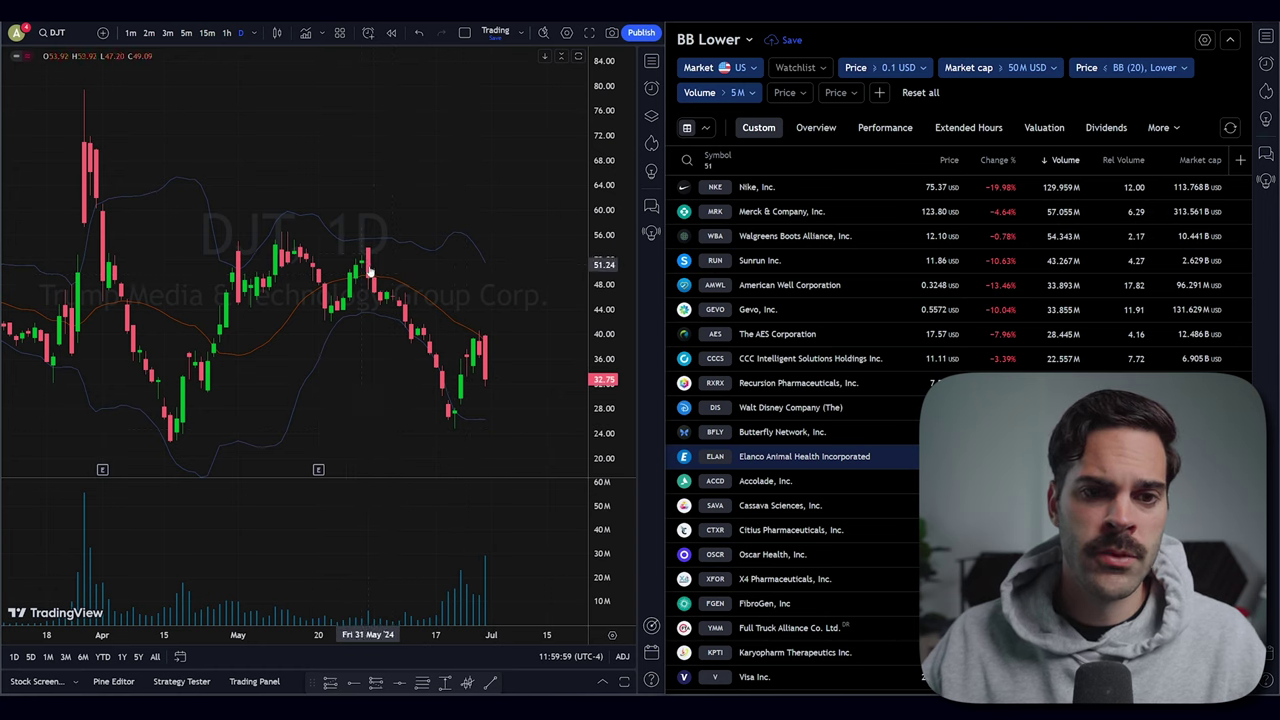
Step: Examine the recent price swings on the DJT daily chart against its Bollinger Bands
scroll(368, 268, "down", 2)
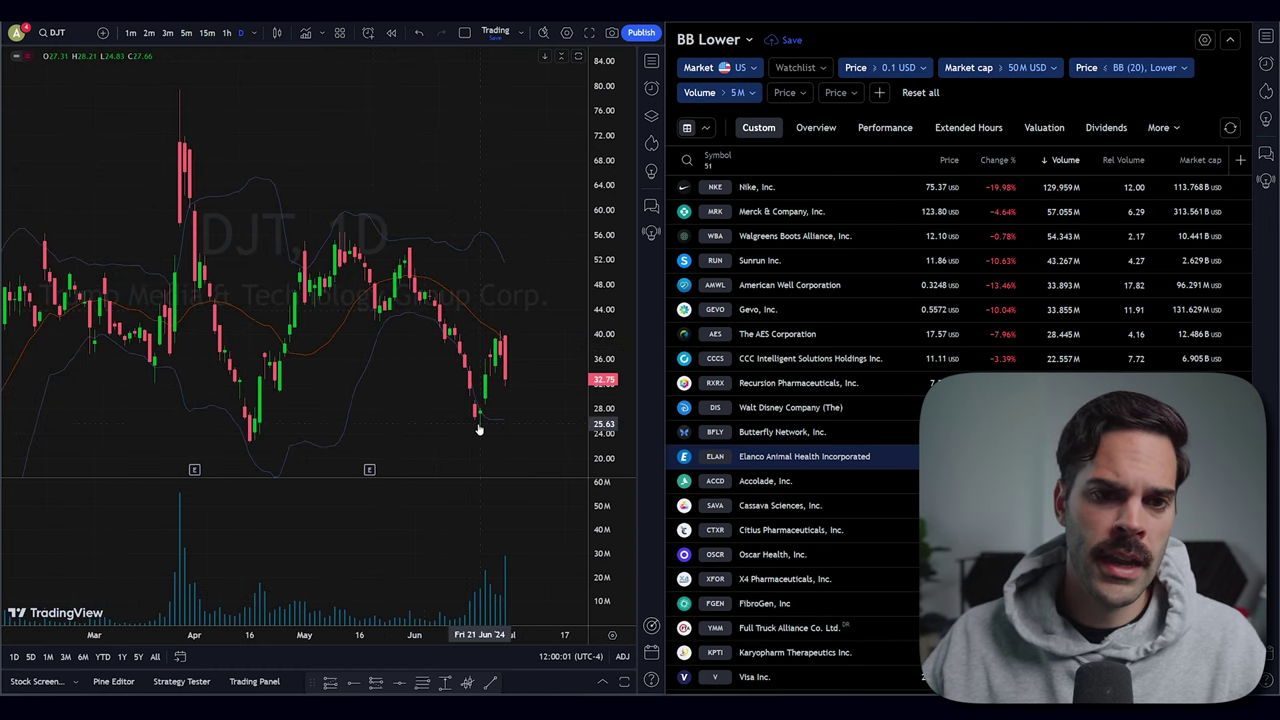
scroll(478, 425, "down", 1)
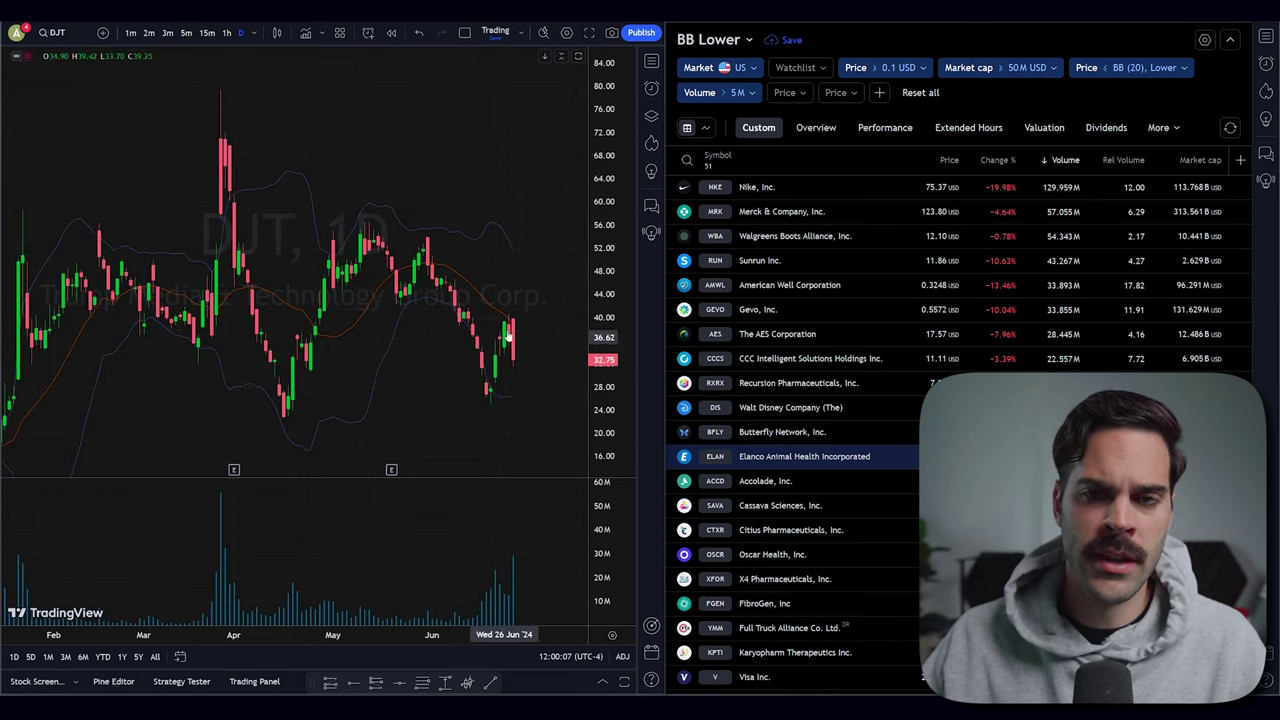
scroll(503, 237, "up", 2)
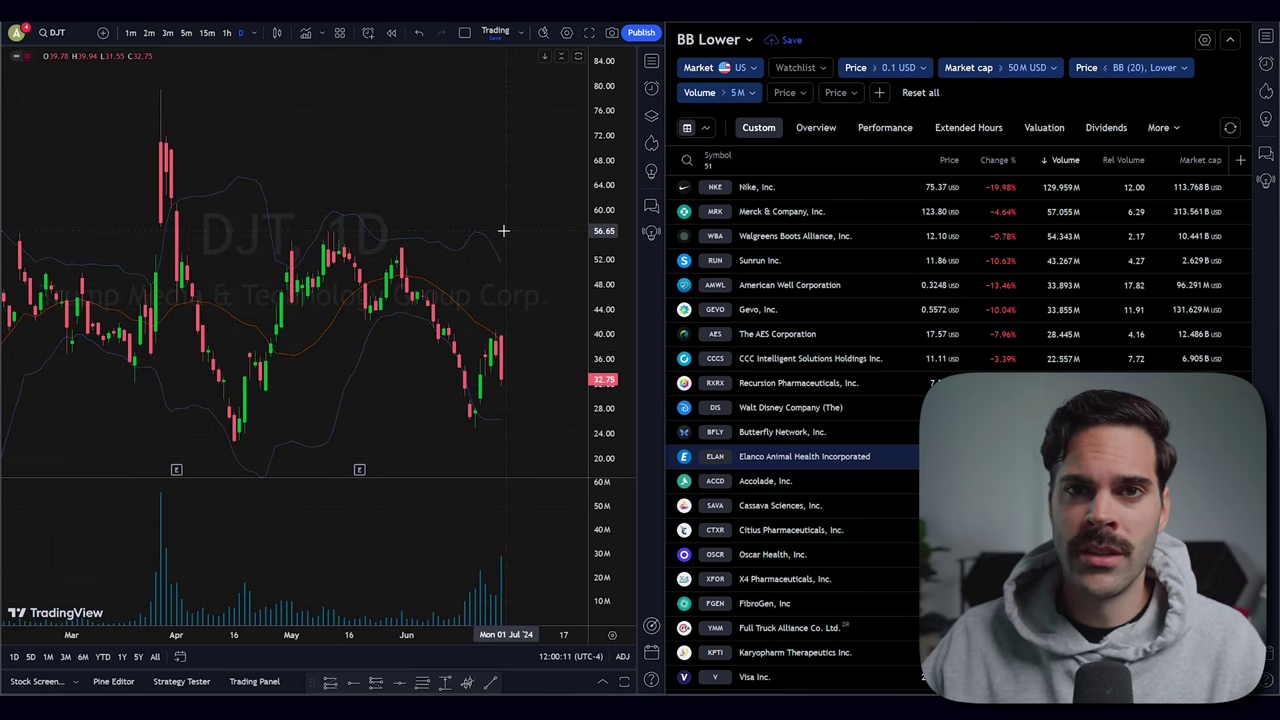
scroll(489, 158, "down", 2)
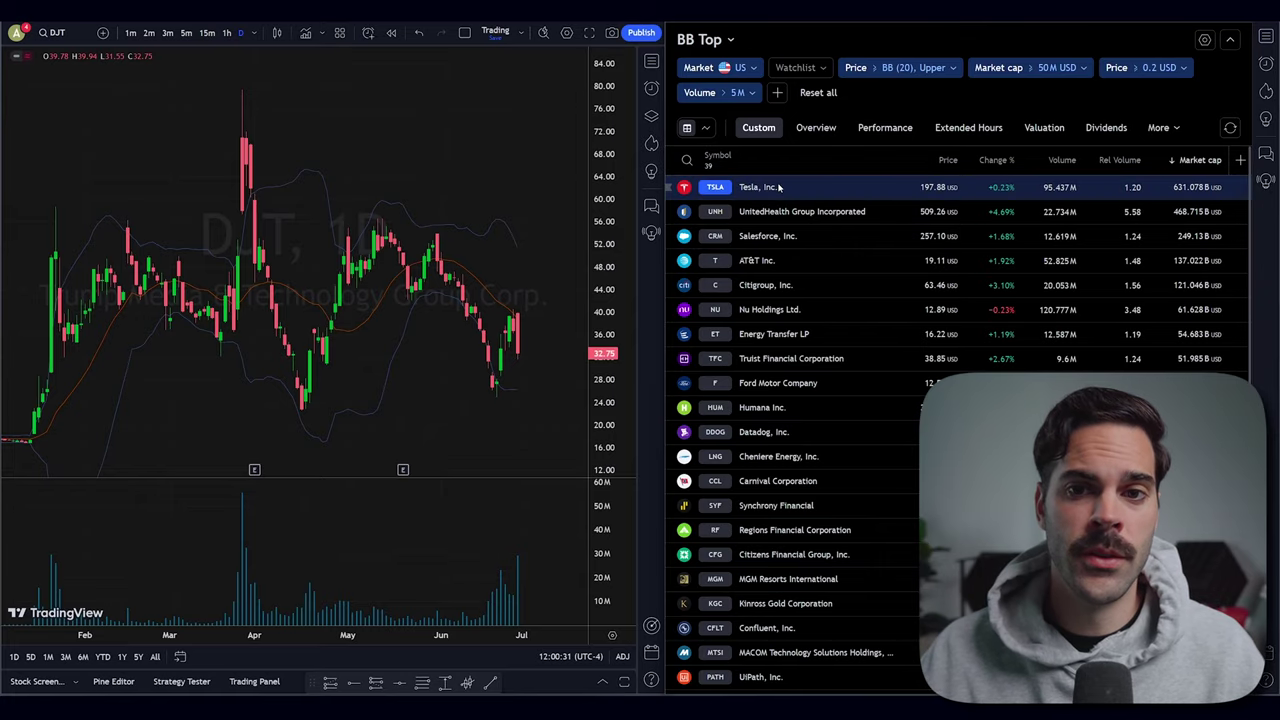
Step: Show the daily chart of Tesla from the BB Top screen's results
left_click(779, 187)
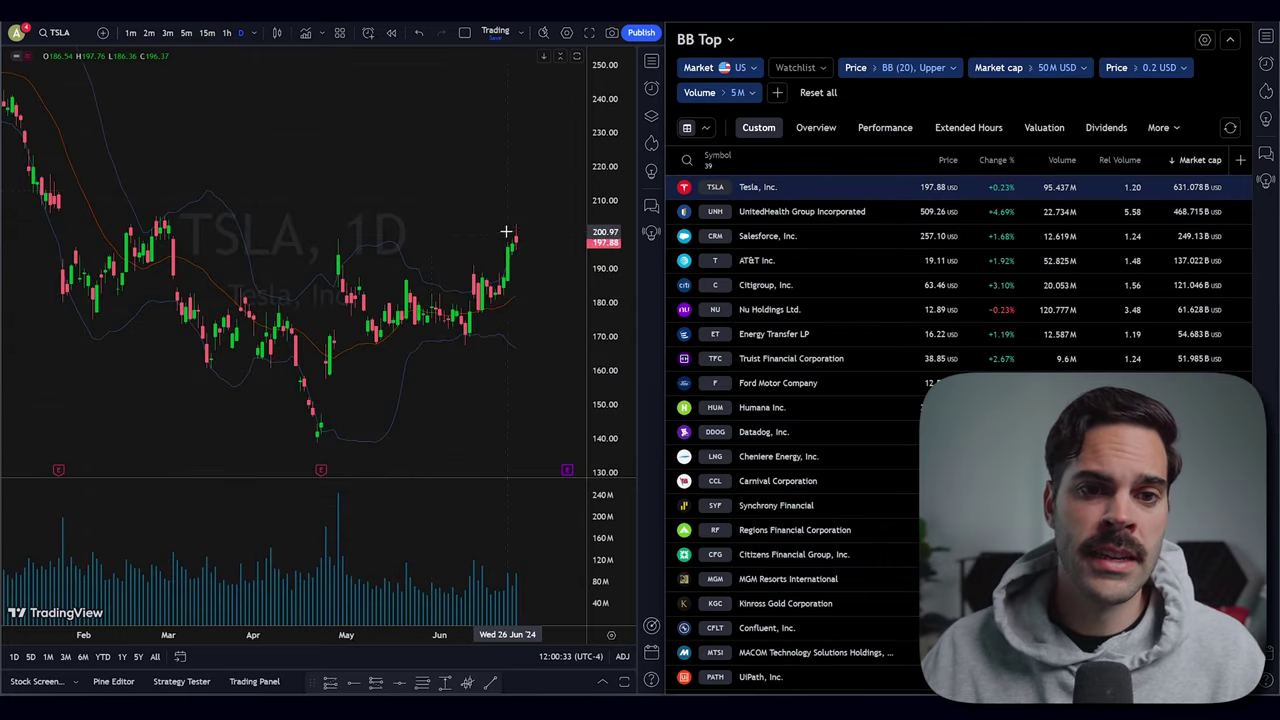
scroll(517, 237, "up", 2)
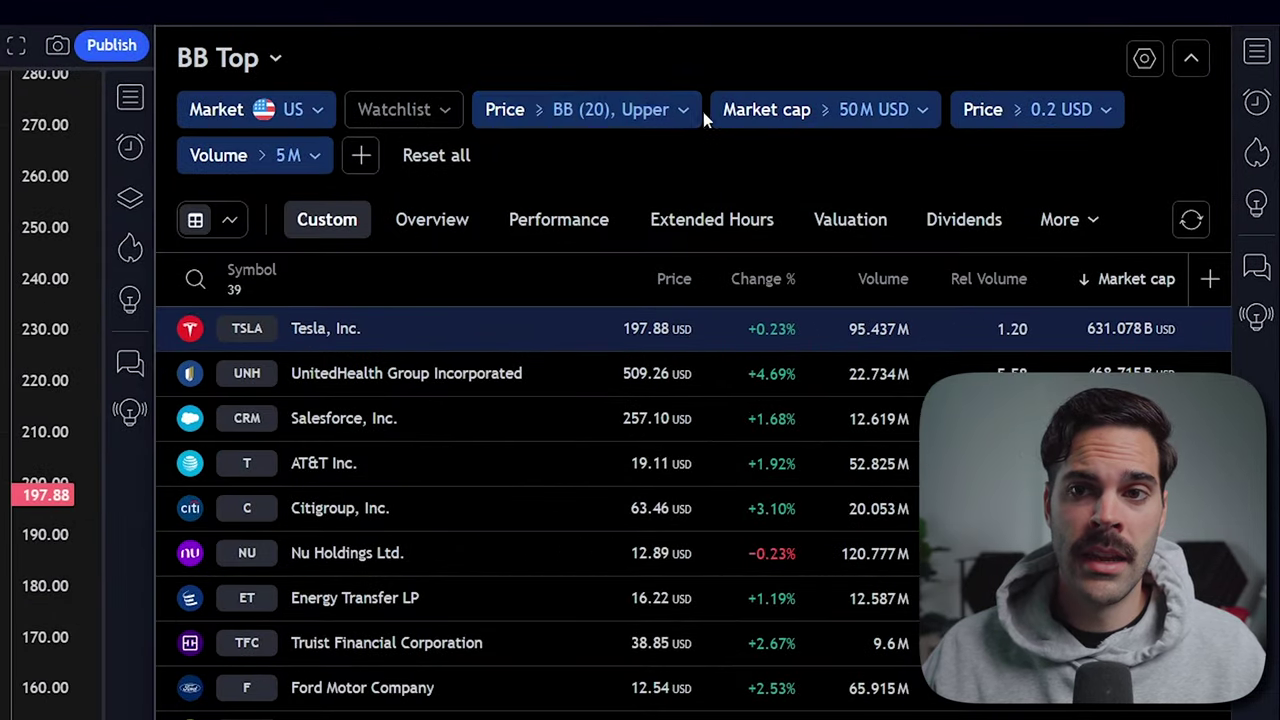
Step: Review the manual setup of the Bollinger Bands Price filter and the Market cap filter options, leaving both filters unchanged
left_click(863, 91)
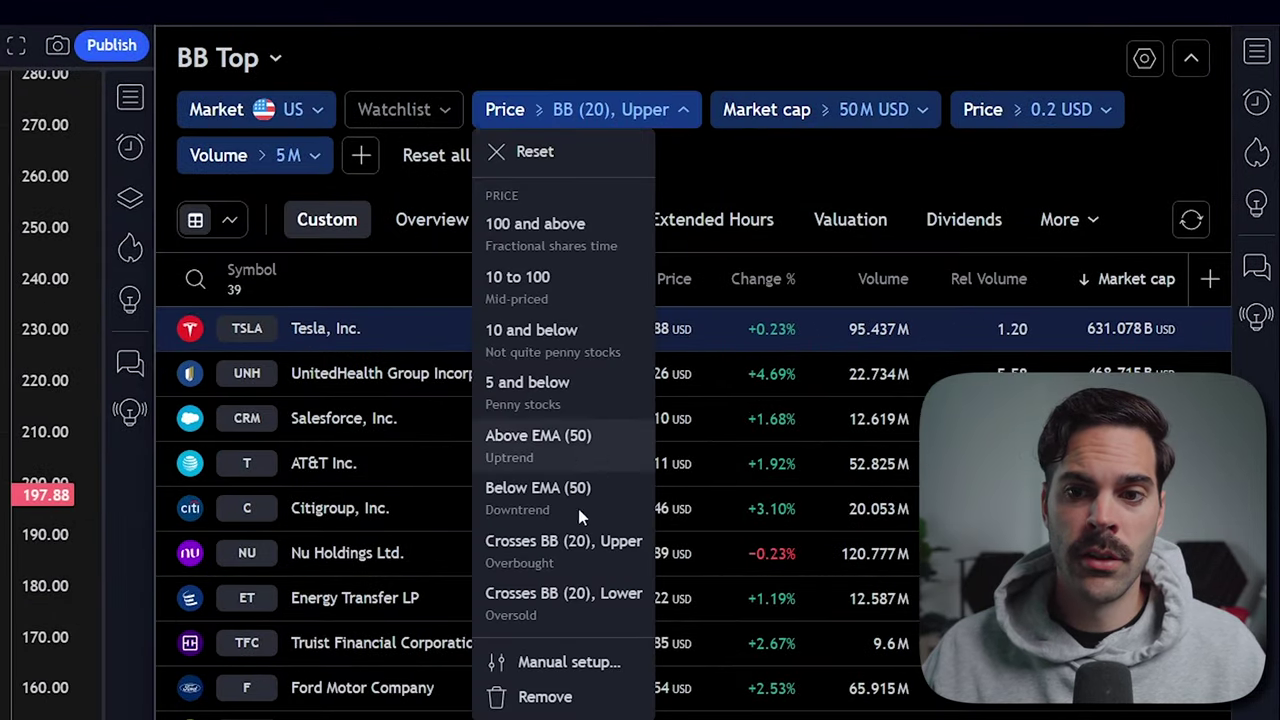
left_click(600, 662)
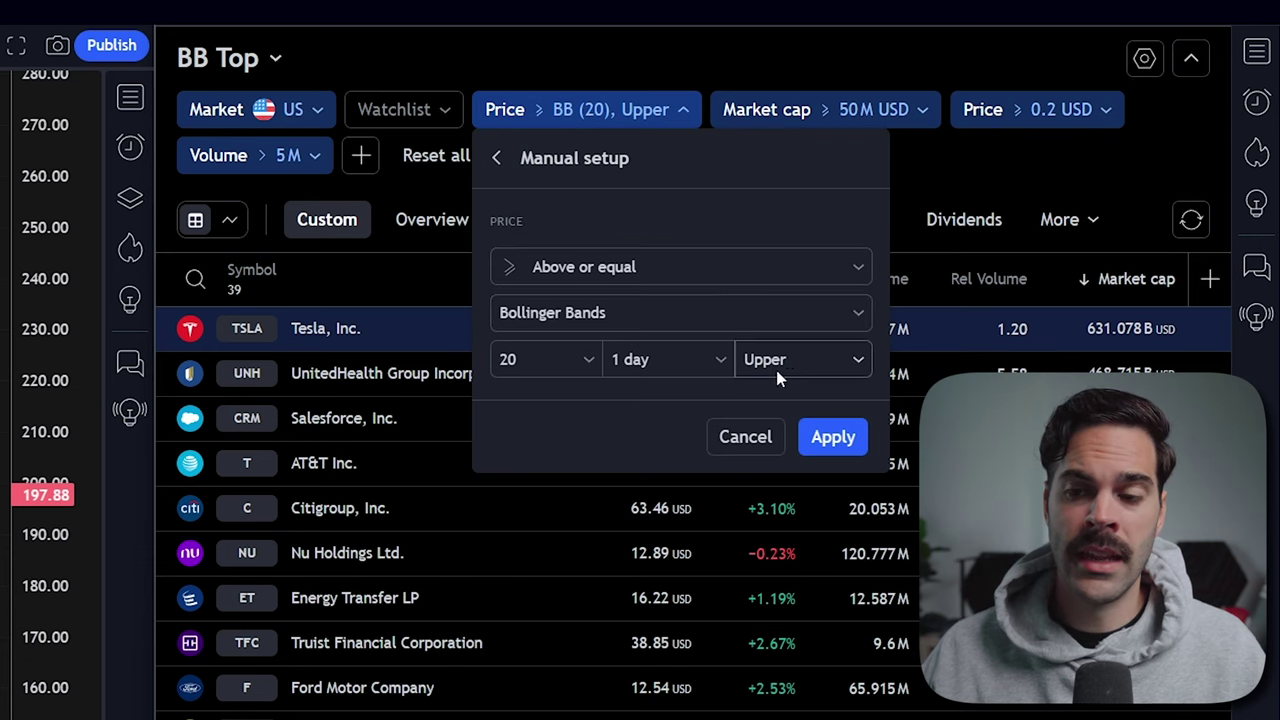
left_click(930, 176)
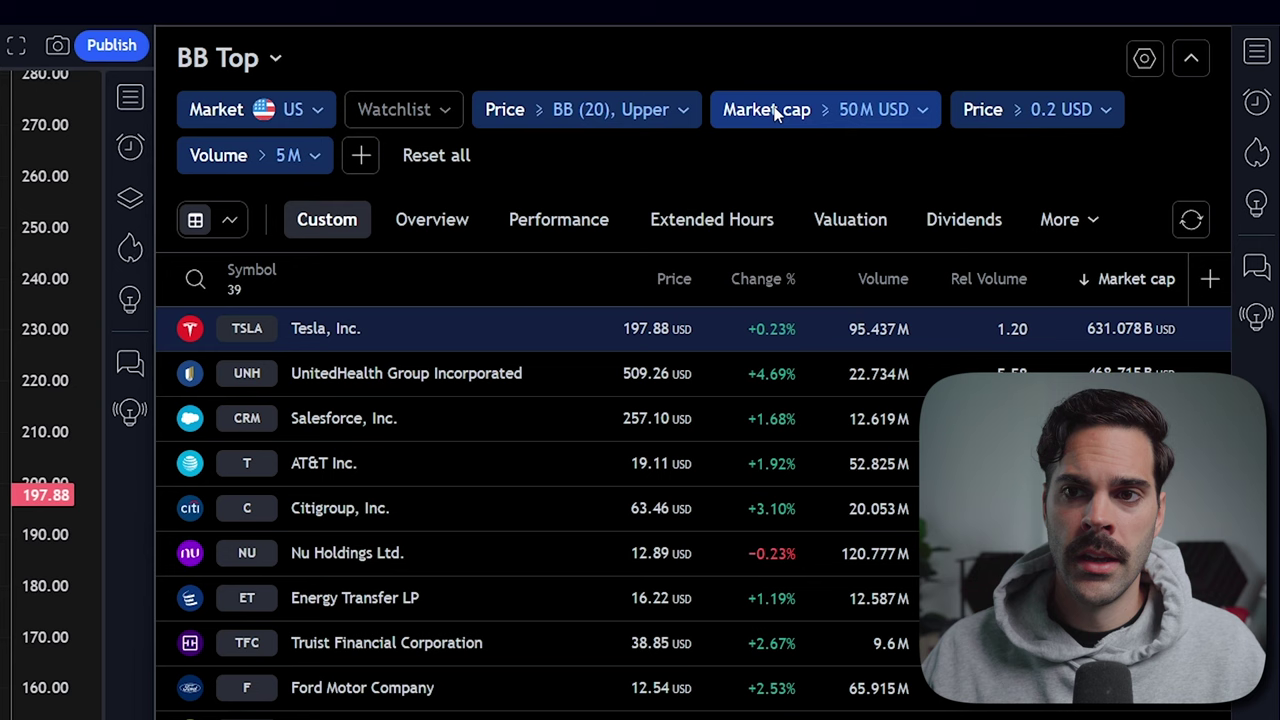
left_click(775, 115)
left_click(811, 63)
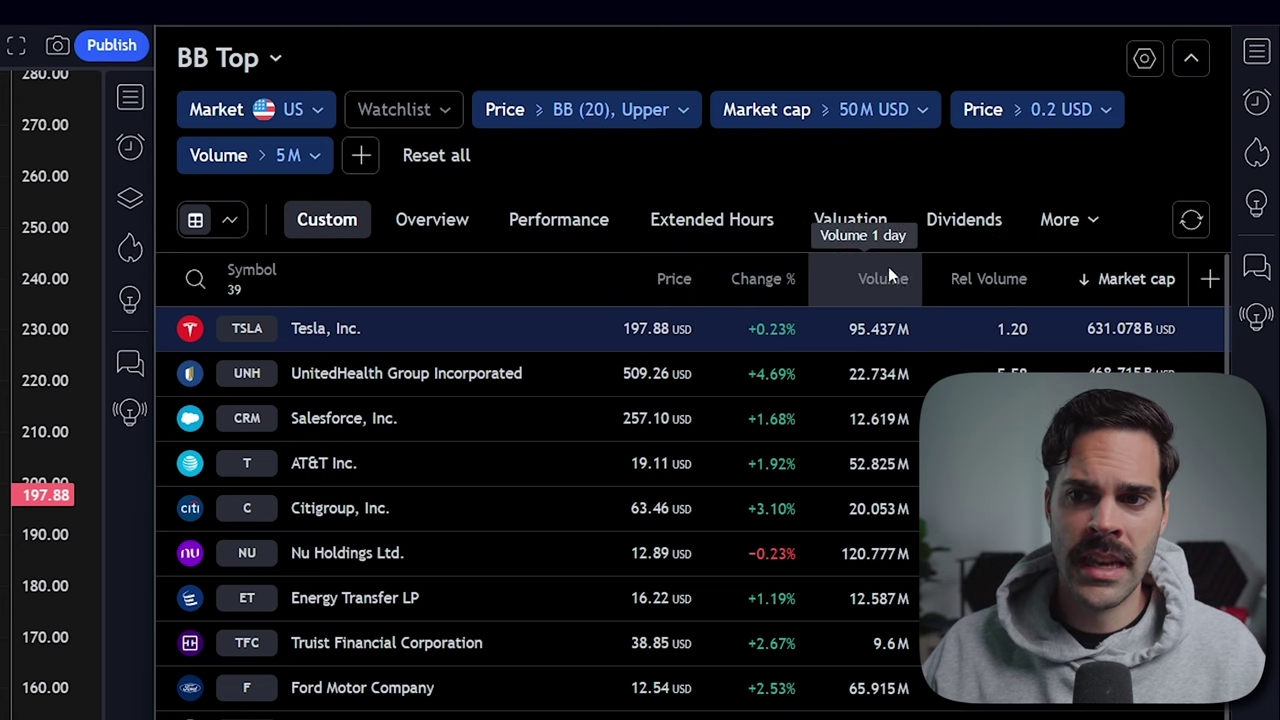
Step: Sort the BB Top results by Change % in descending order, followed by ascending order
left_click(774, 277)
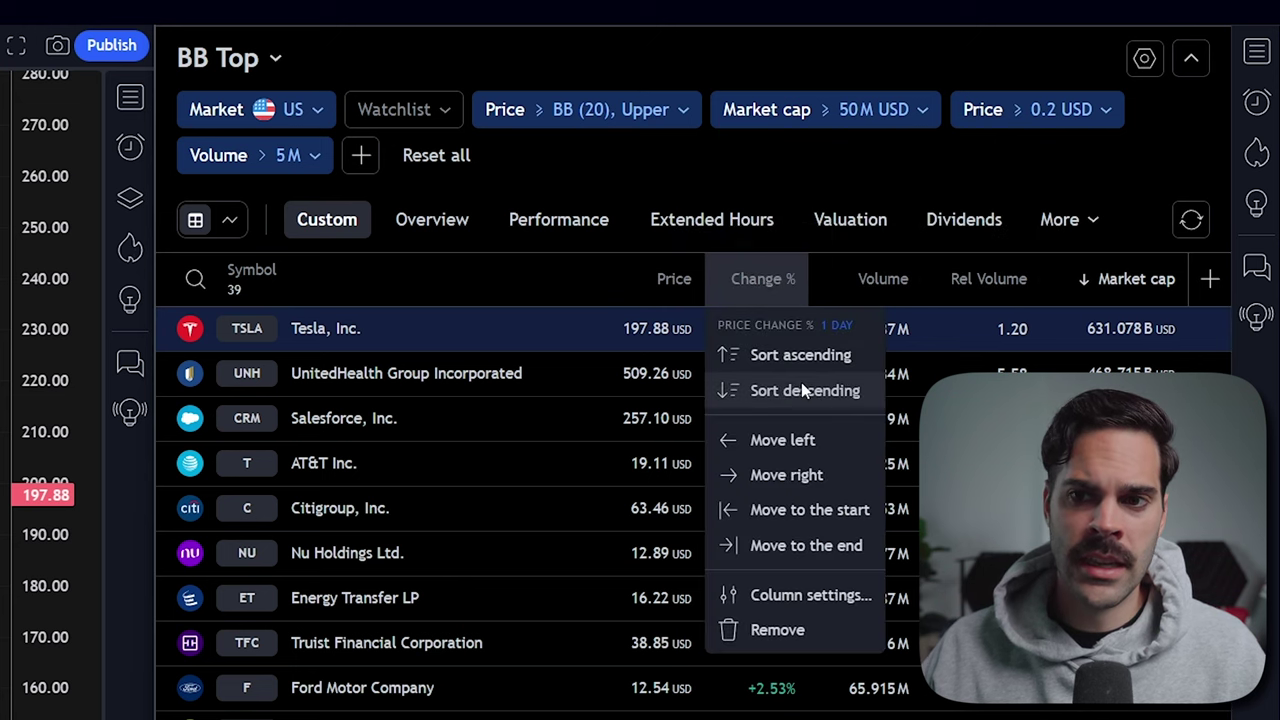
left_click(803, 391)
left_click(803, 277)
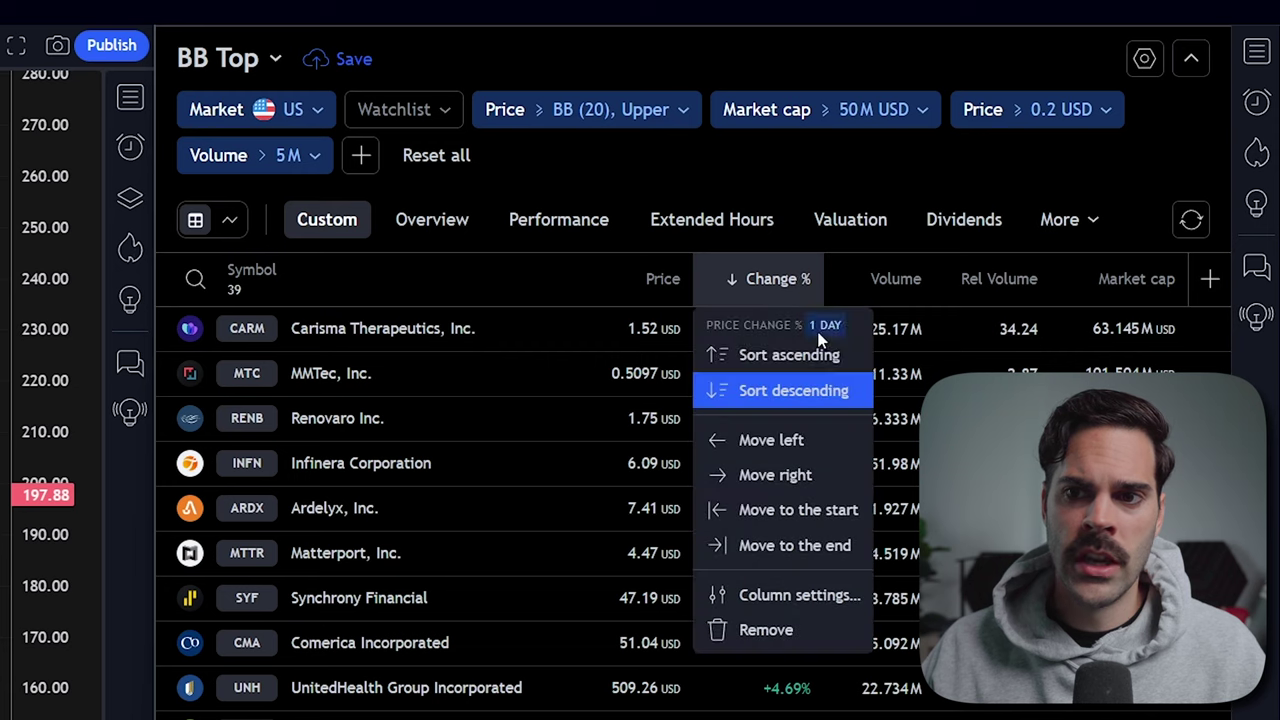
left_click(820, 356)
Step: Sort the results by Volume descending, followed by Market cap descending
left_click(882, 276)
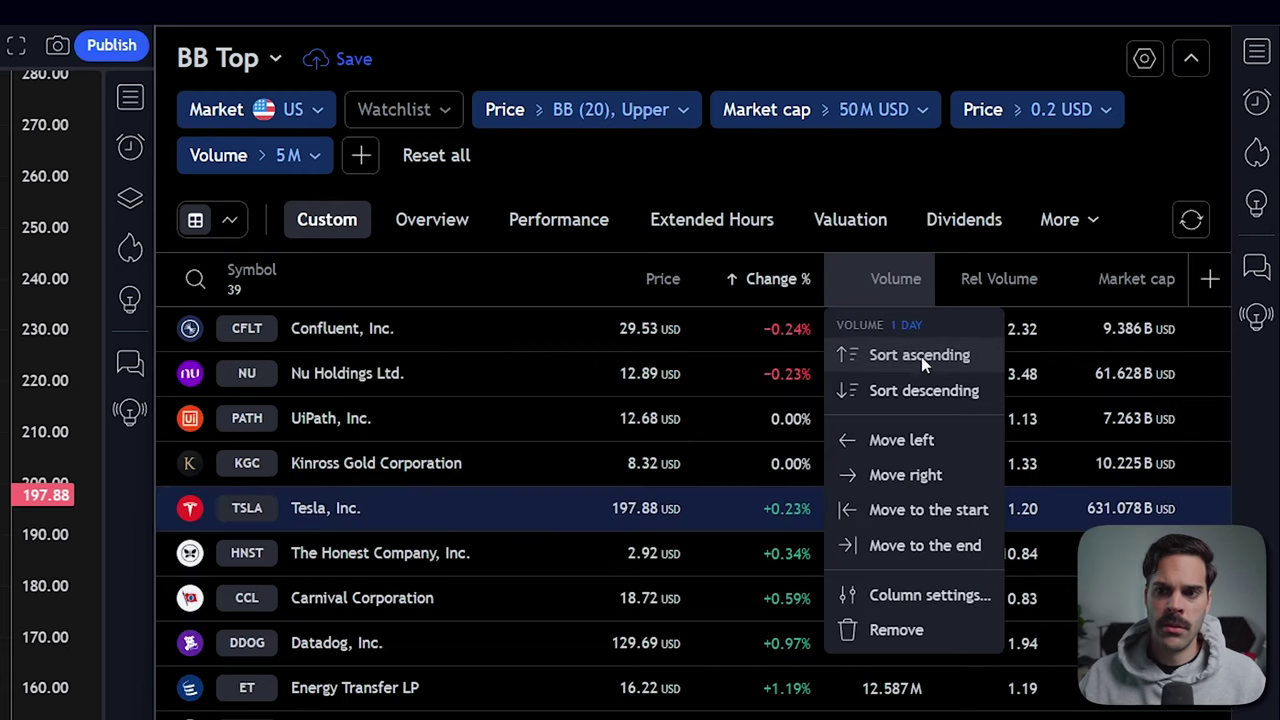
left_click(920, 387)
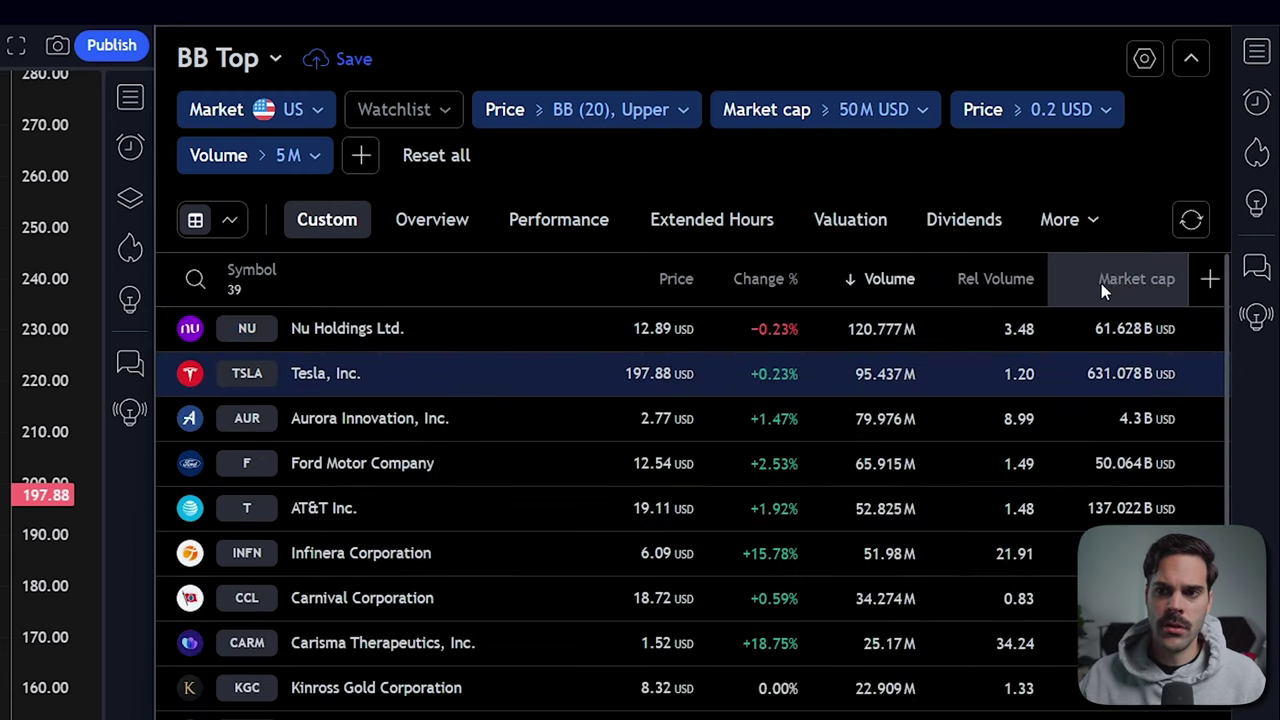
left_click(1121, 280)
left_click(1055, 390)
Step: Sort the results by Rel Volume descending and view the charts of the first five stocks, Carisma Therapeutics through The Honest Company
left_click(1021, 278)
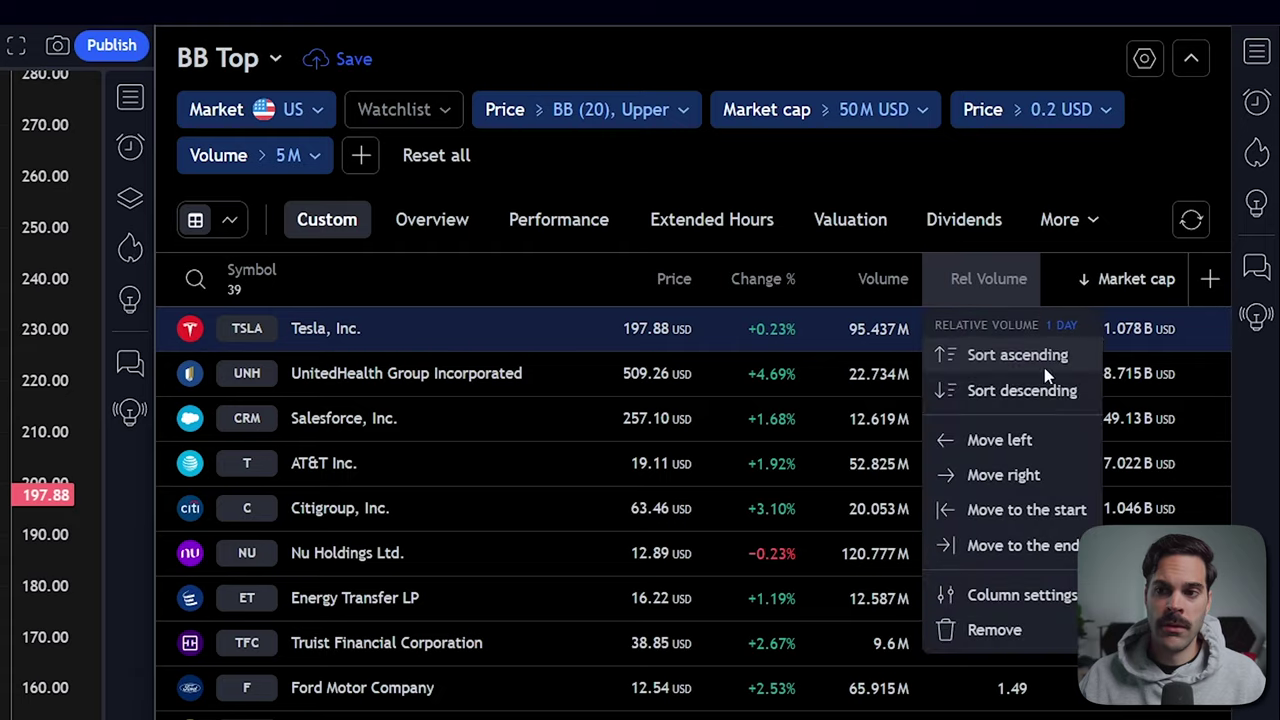
left_click(1042, 390)
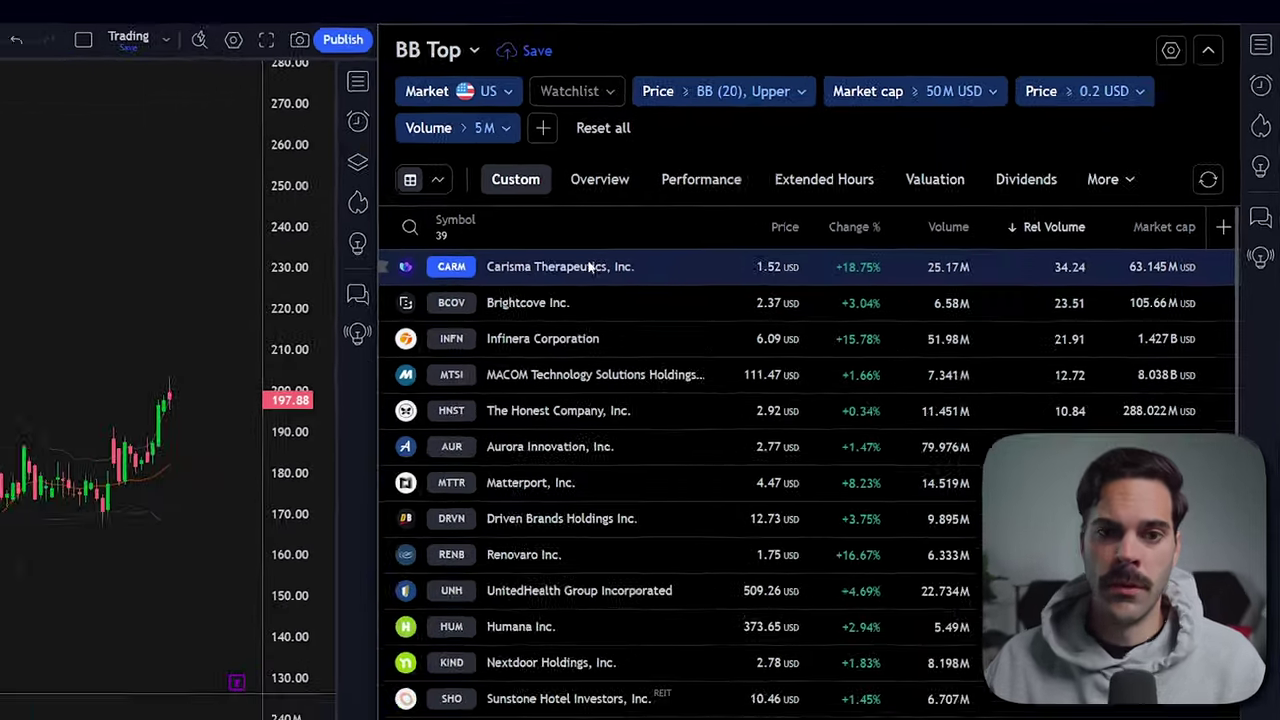
left_click(590, 267)
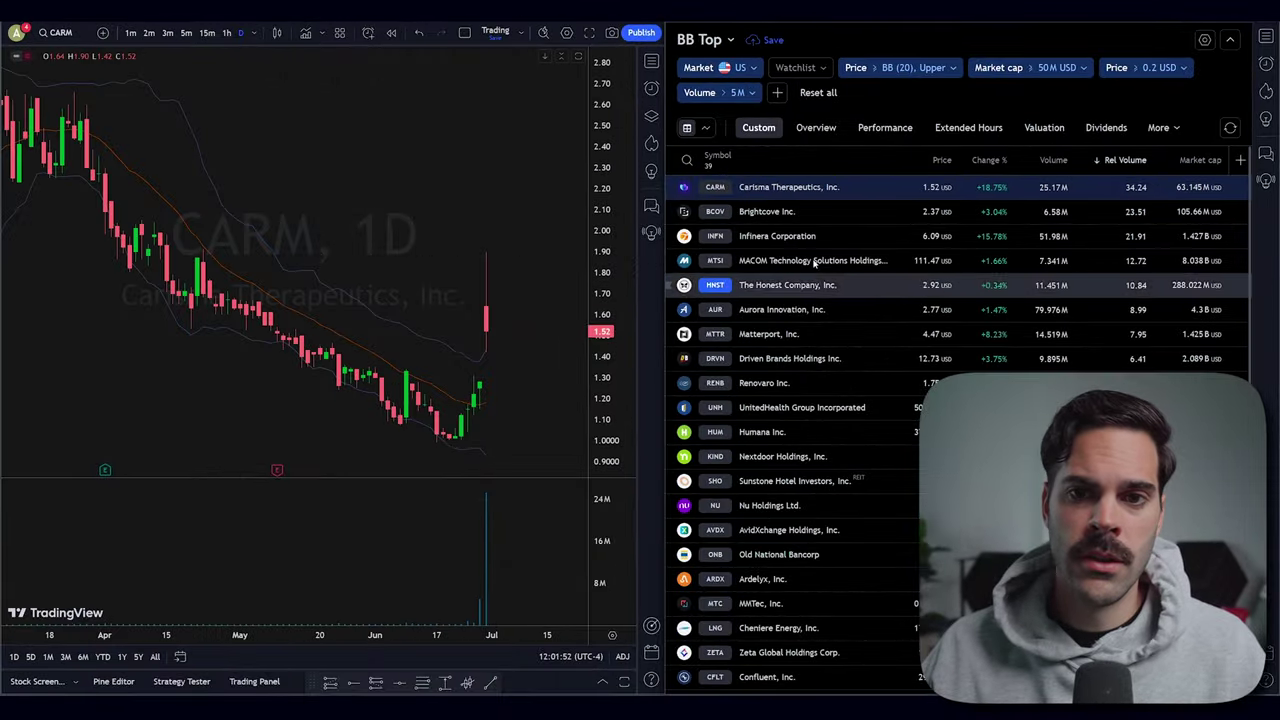
left_click(780, 211)
left_click(790, 236)
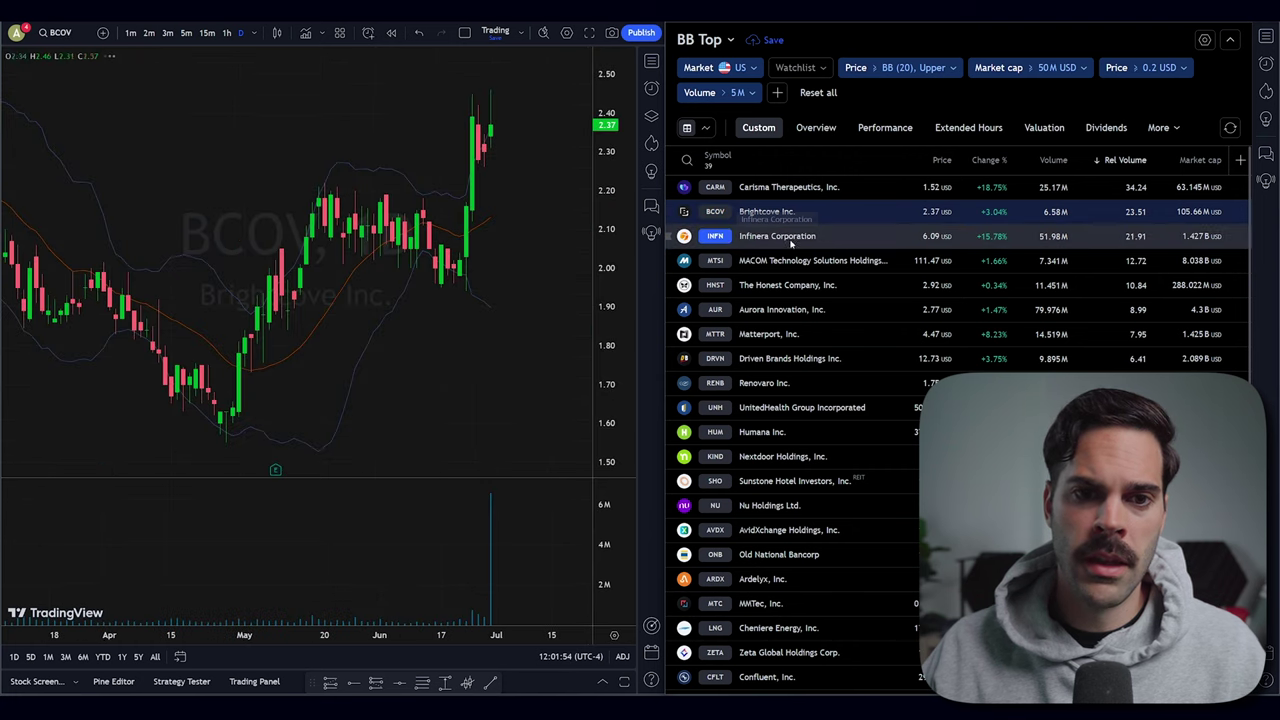
left_click(792, 260)
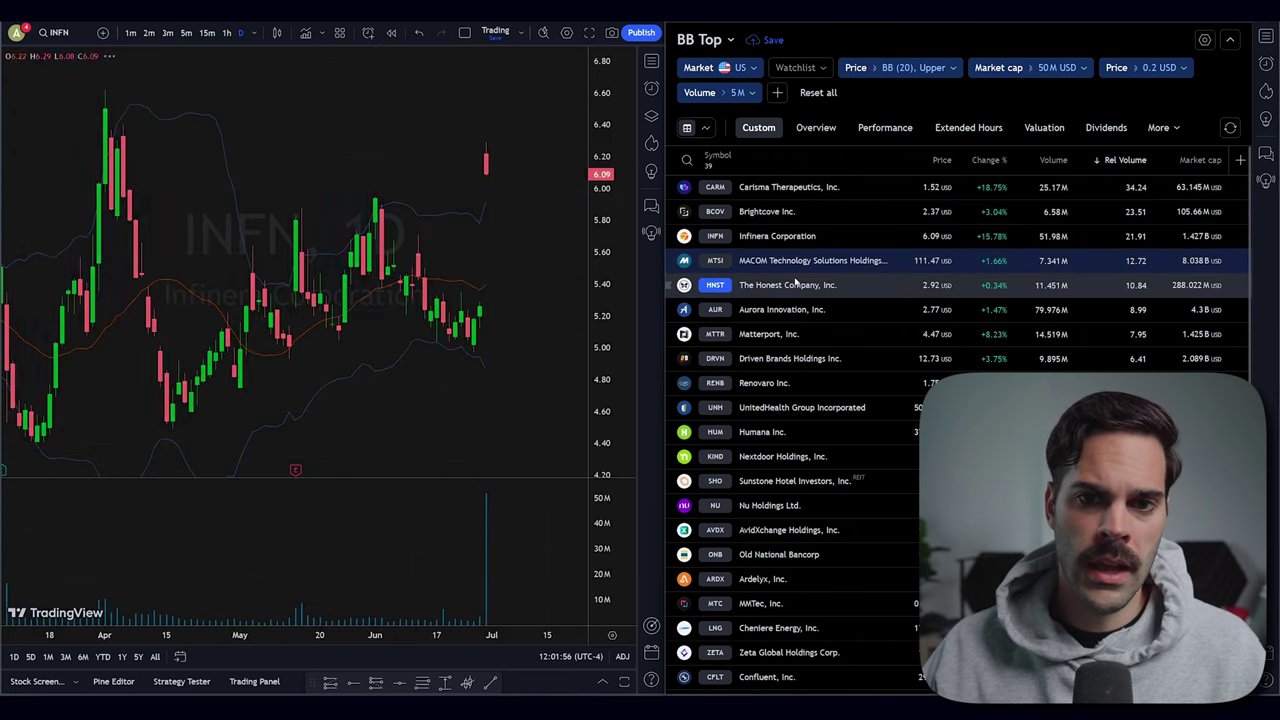
left_click(797, 286)
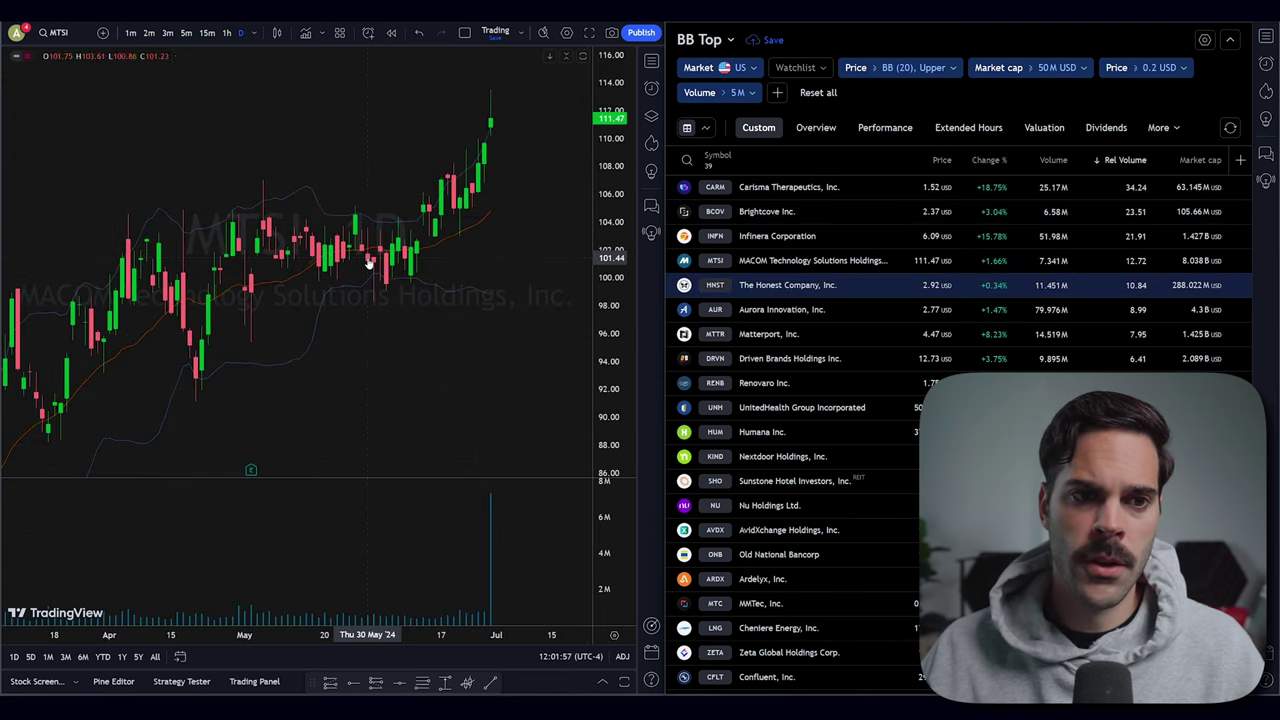
Step: Sort the BB Top results by Volume descending and examine the daily chart of Nu Holdings
left_click(1040, 160)
left_click(1055, 220)
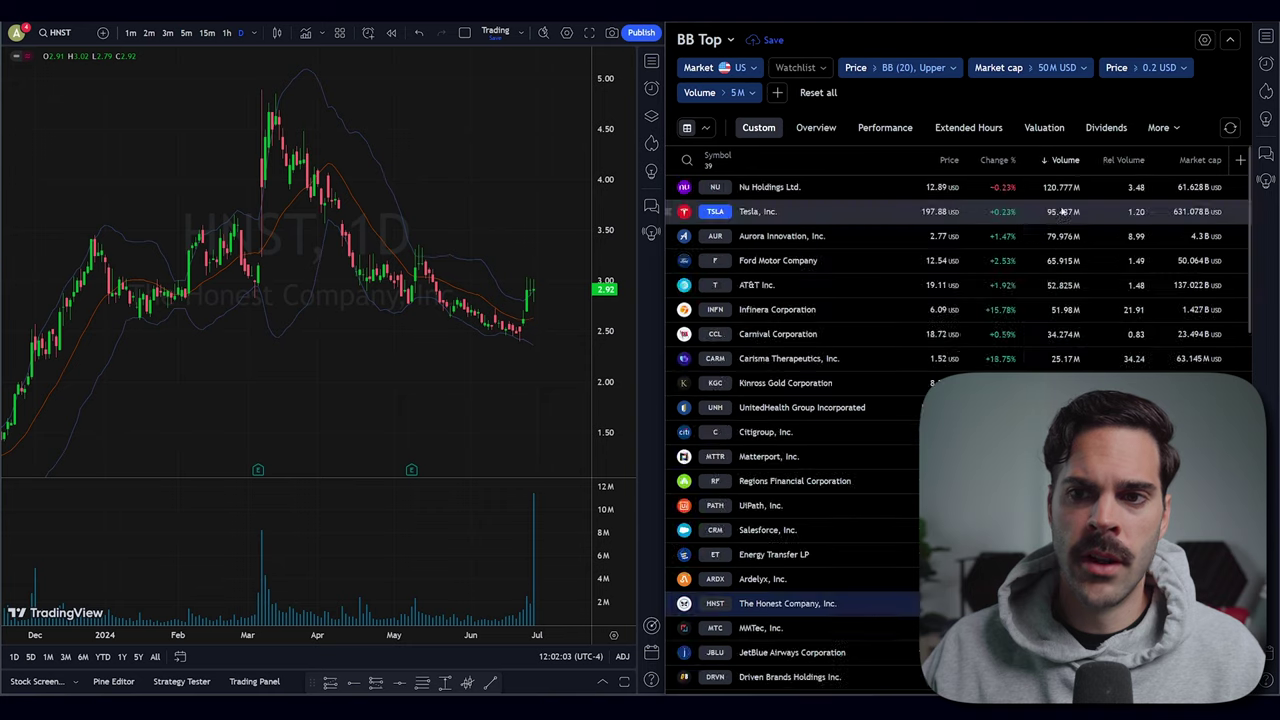
left_click(830, 191)
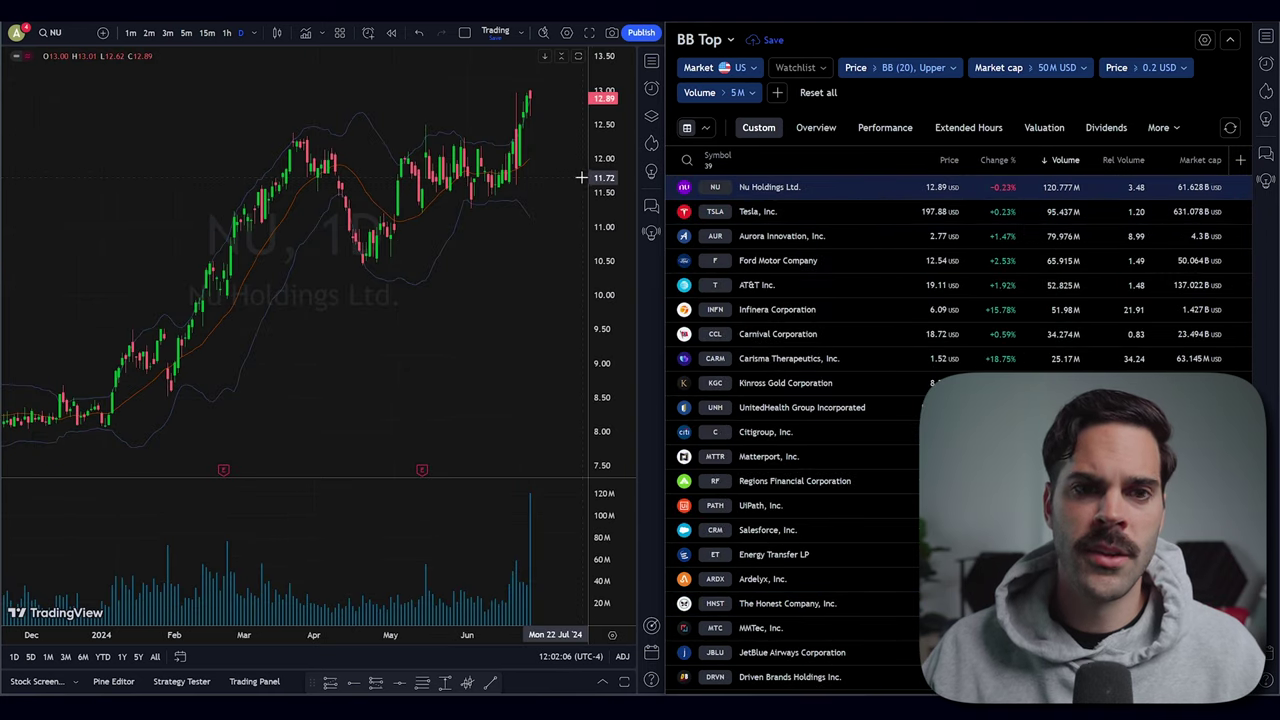
scroll(500, 150, "up", 5)
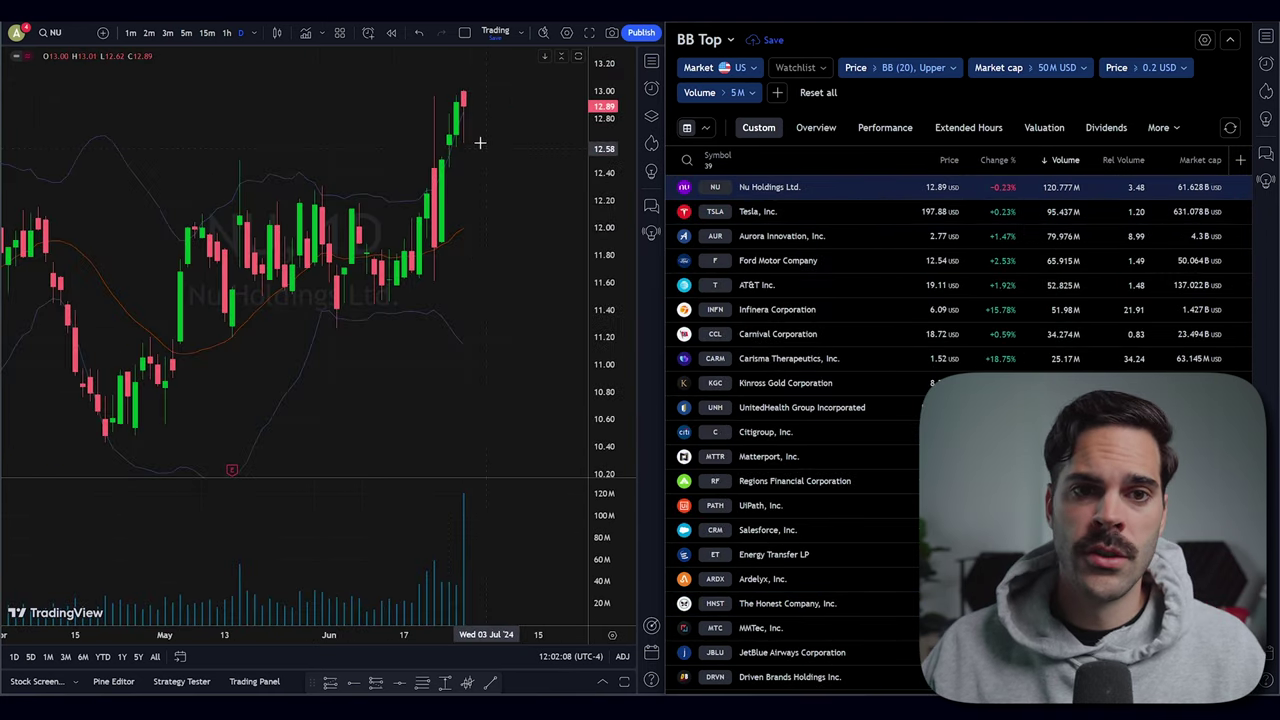
scroll(455, 171, "down", 5)
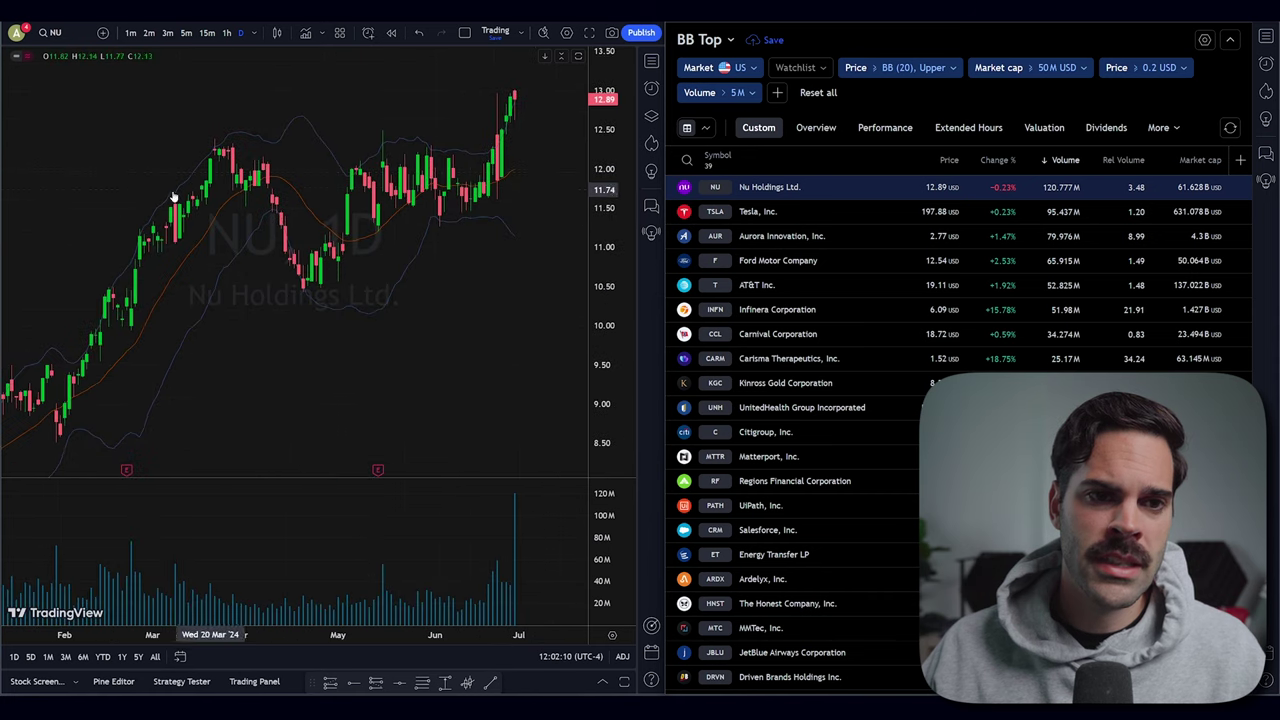
scroll(366, 159, "down", 3)
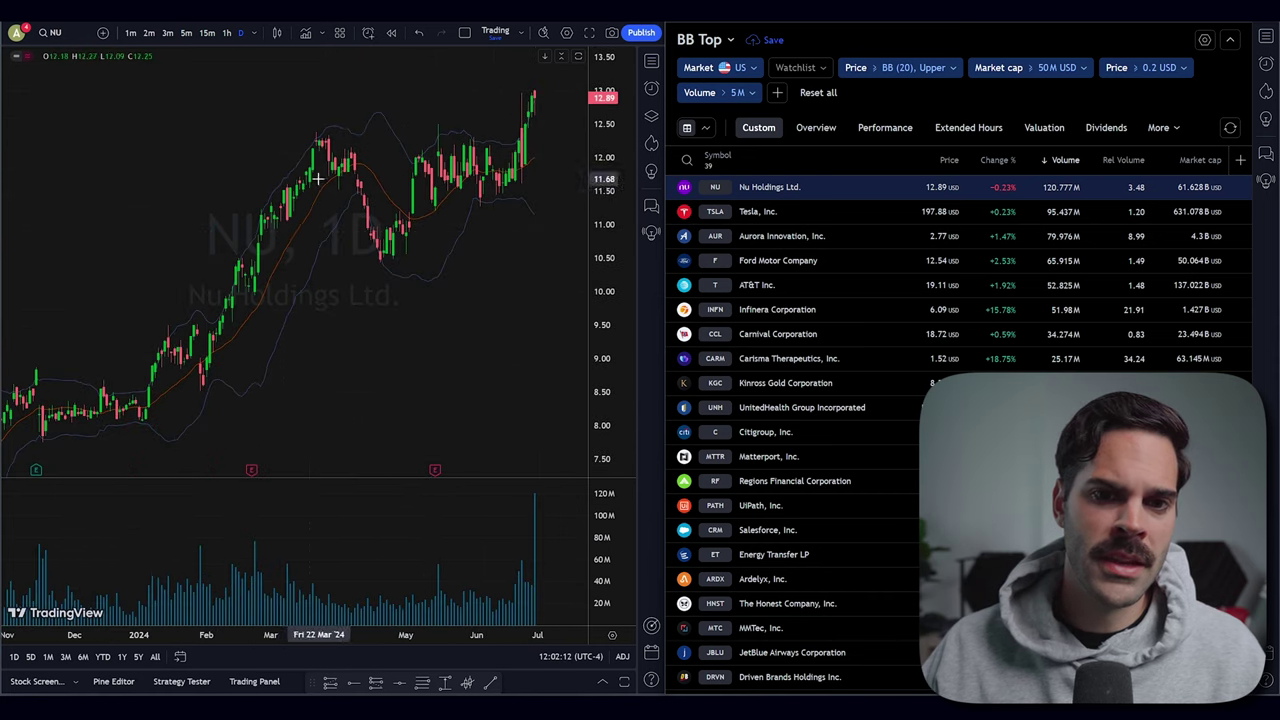
Step: Show Tesla's daily chart and examine its recent and longer-term price action against the Bollinger Bands
left_click(730, 211)
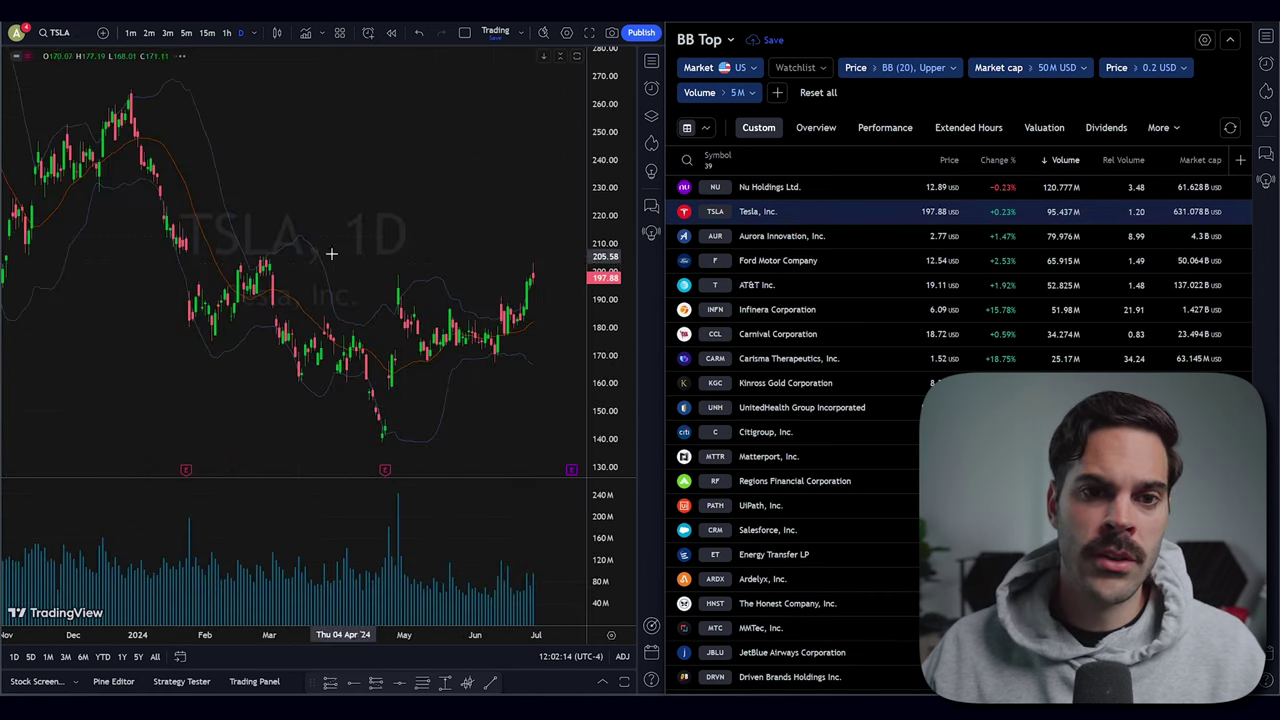
scroll(270, 242, "up", 3)
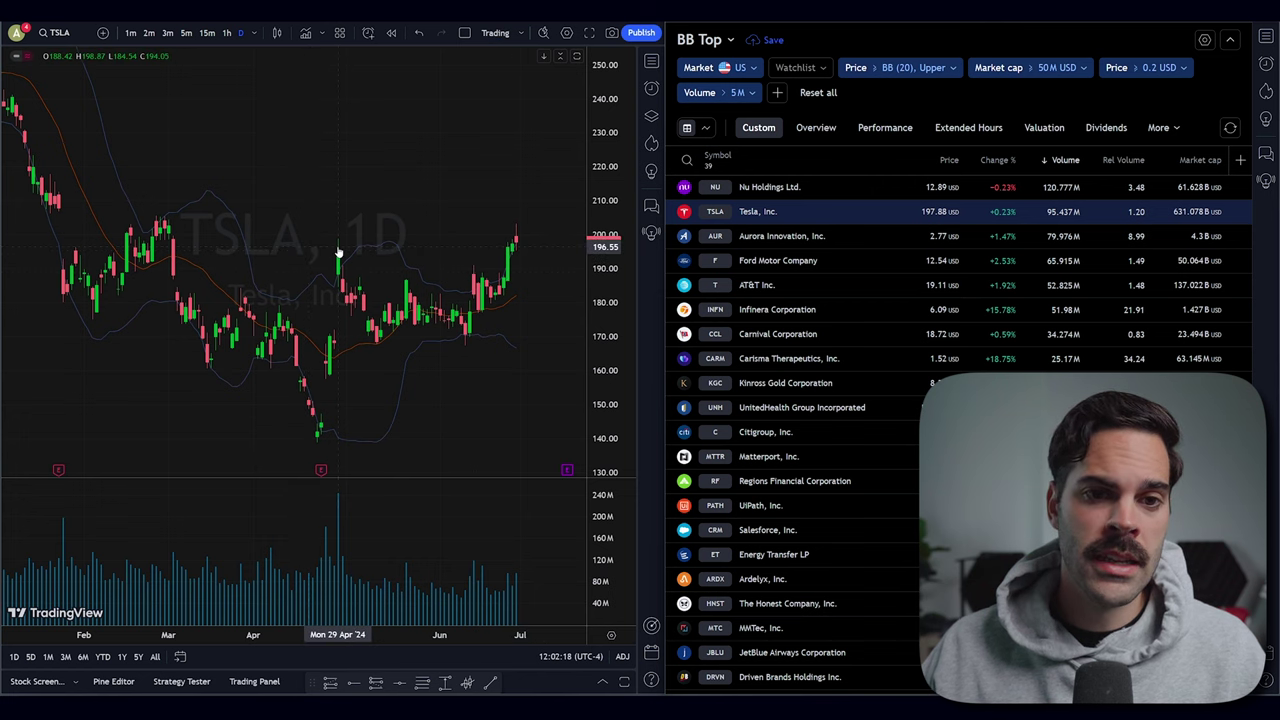
scroll(373, 268, "up", 1)
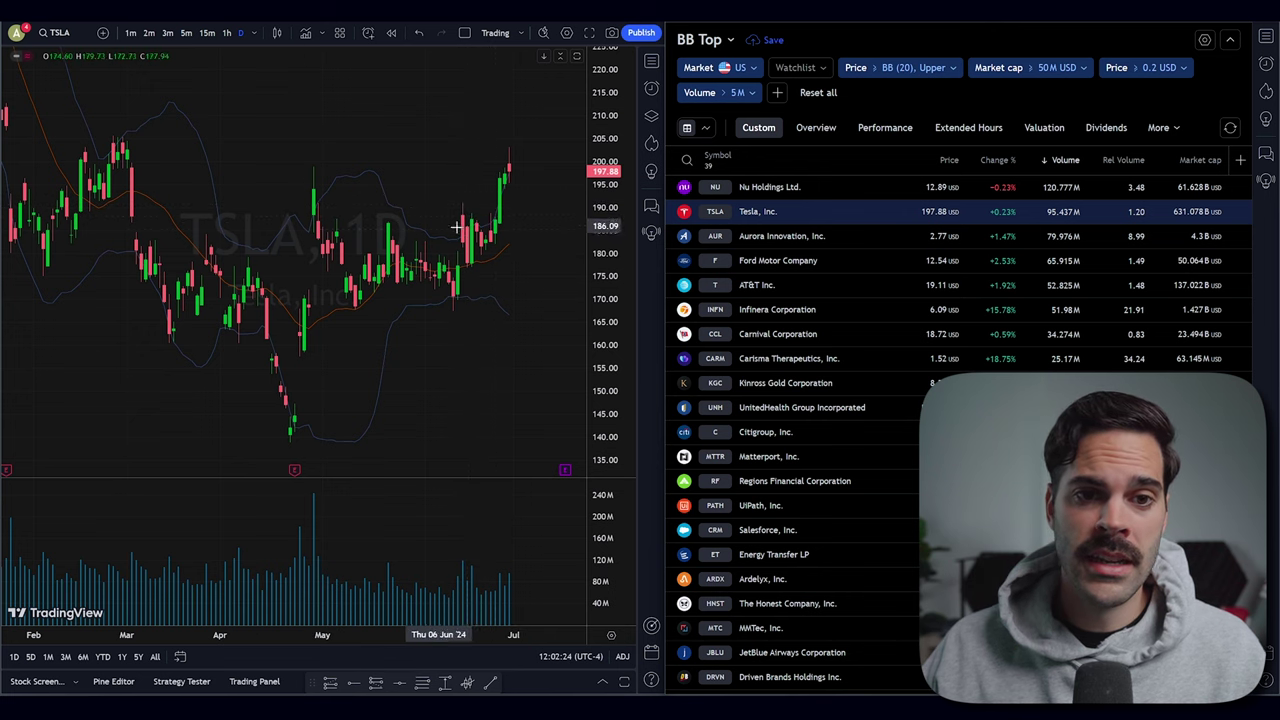
scroll(509, 167, "down", 2)
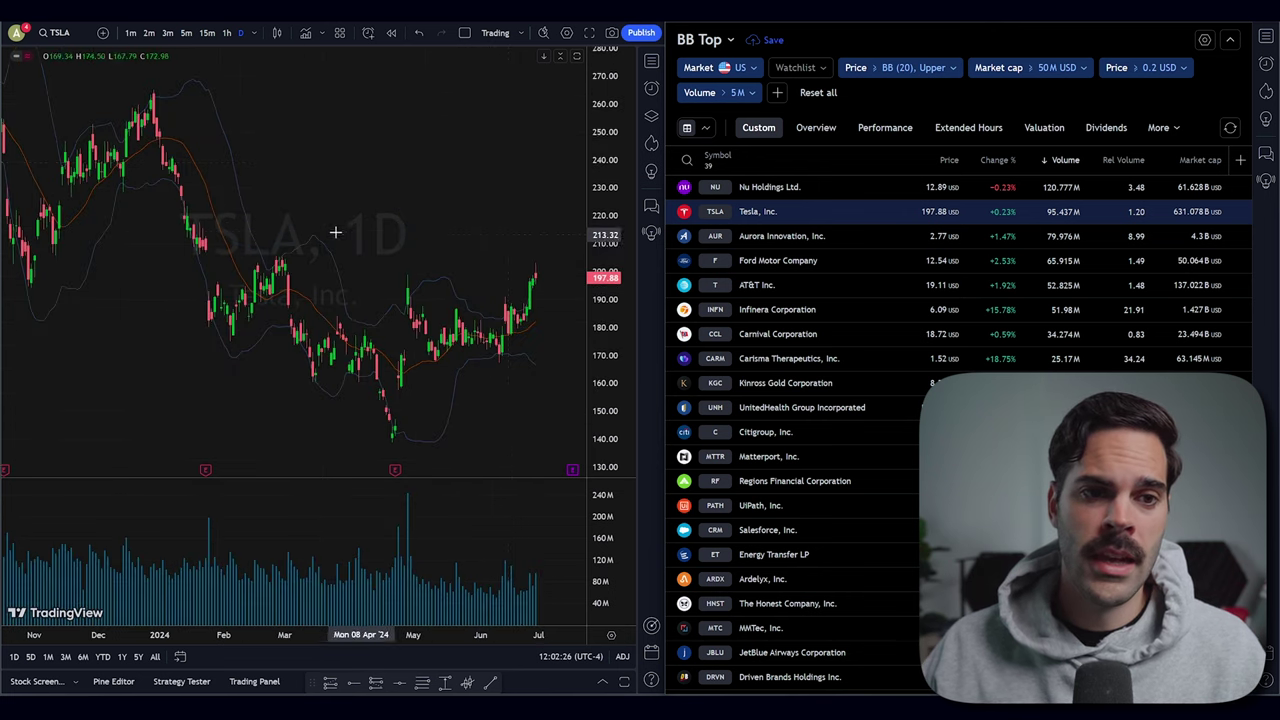
scroll(321, 254, "down", 1)
scroll(325, 258, "up", 3)
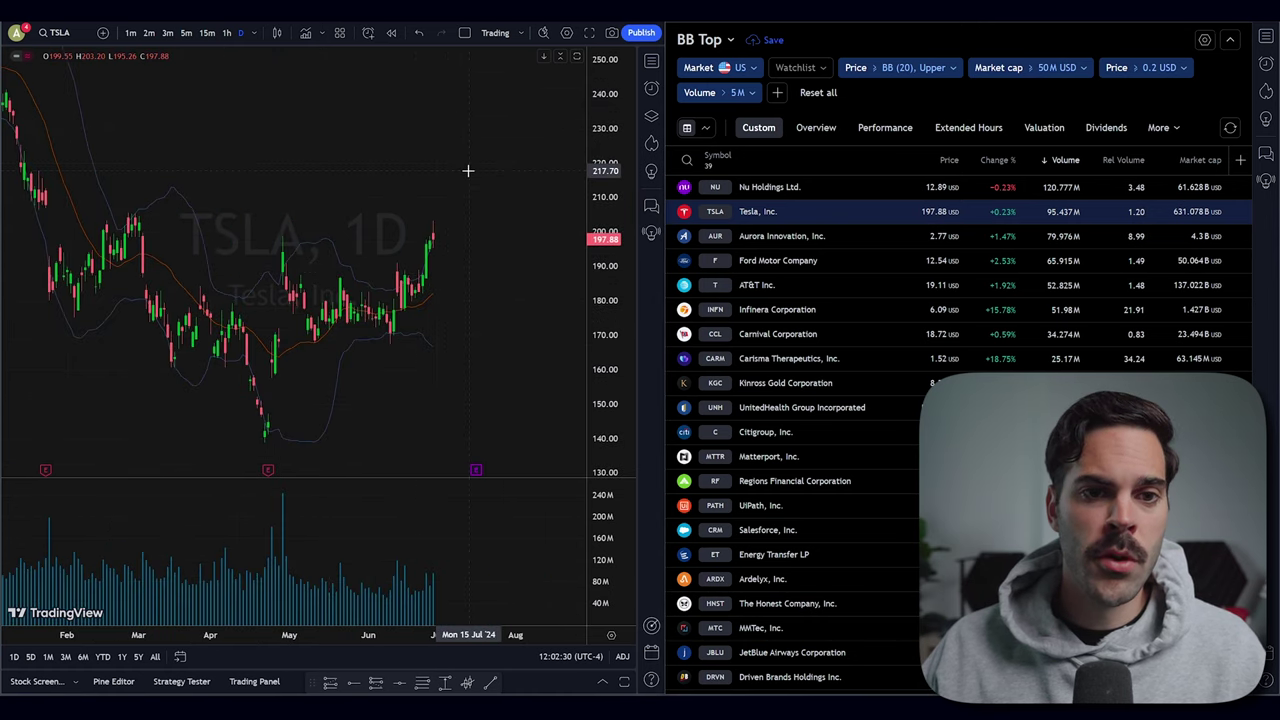
scroll(514, 271, "down", 2)
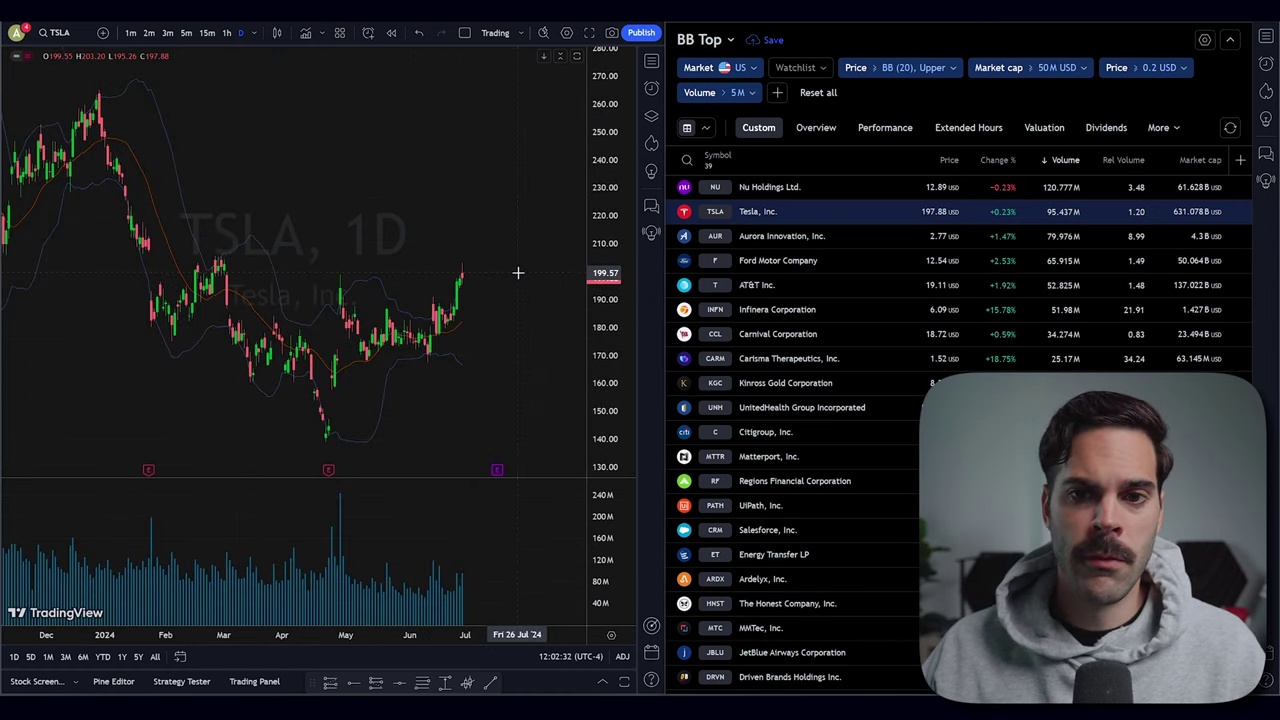
Step: Step through the charts of the results below Tesla, through Ford to AT&T, and examine AT&T's latest candles
key("Down")
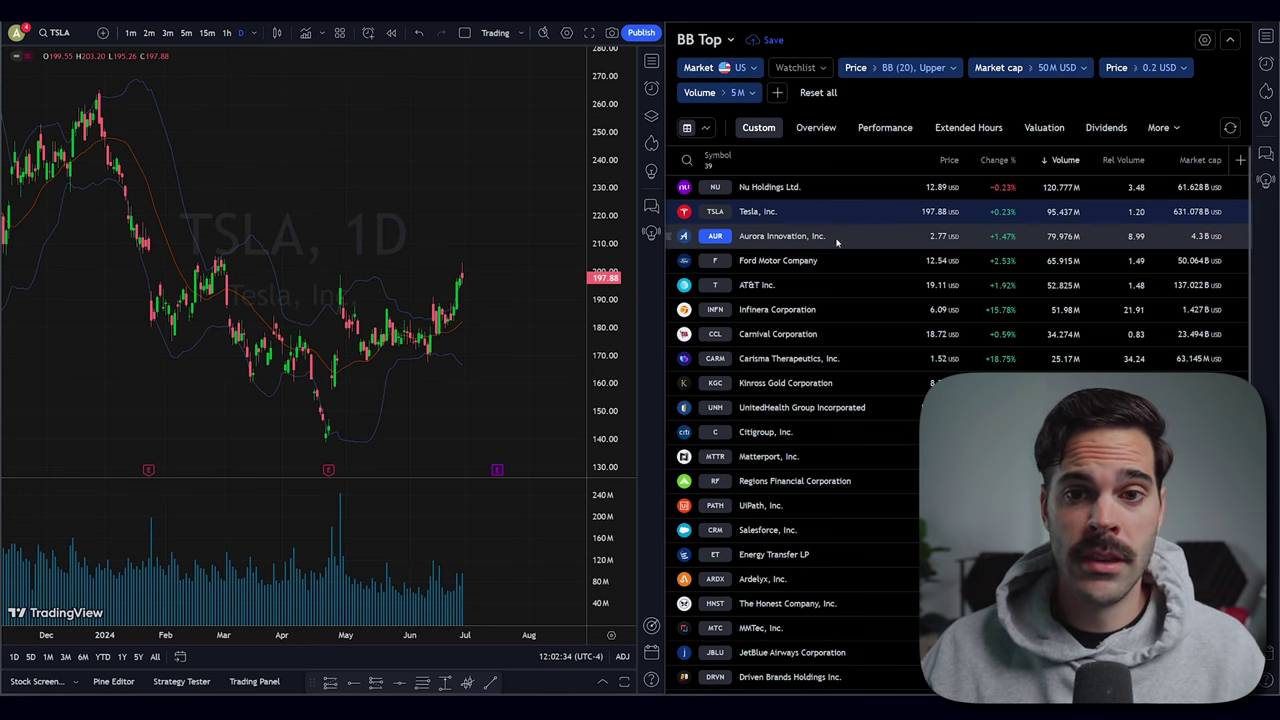
key("Down")
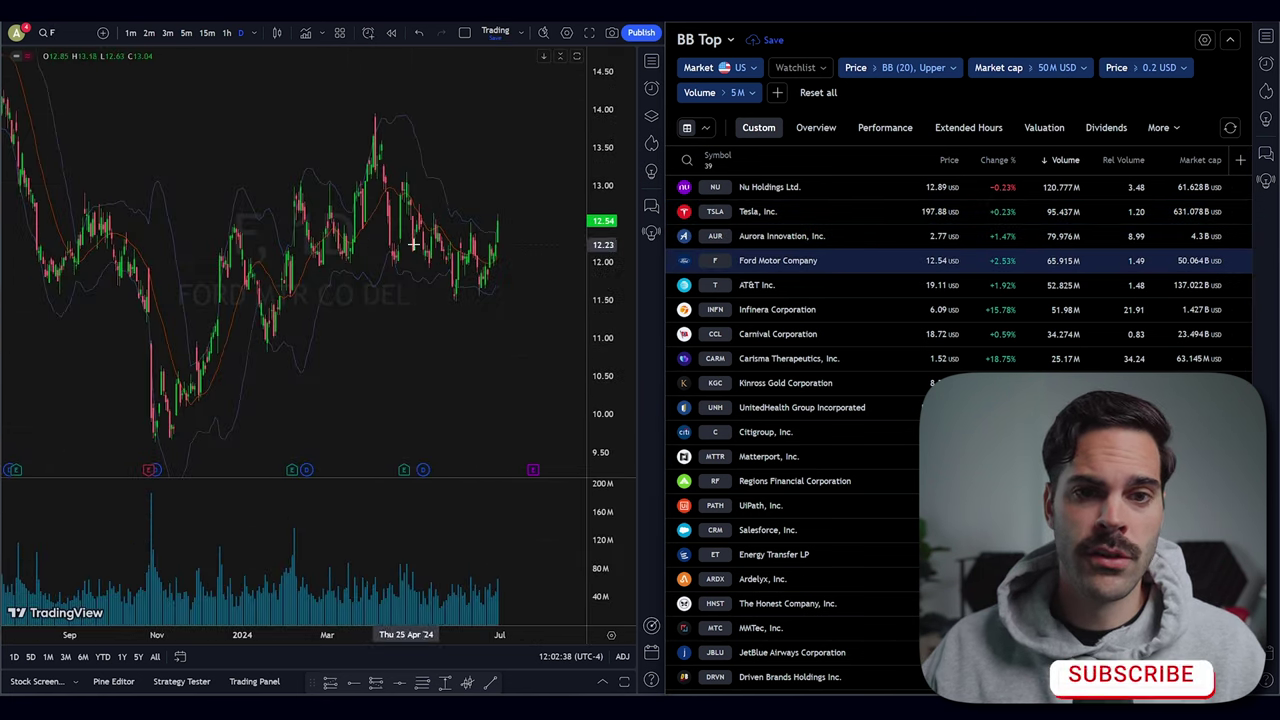
key("Down")
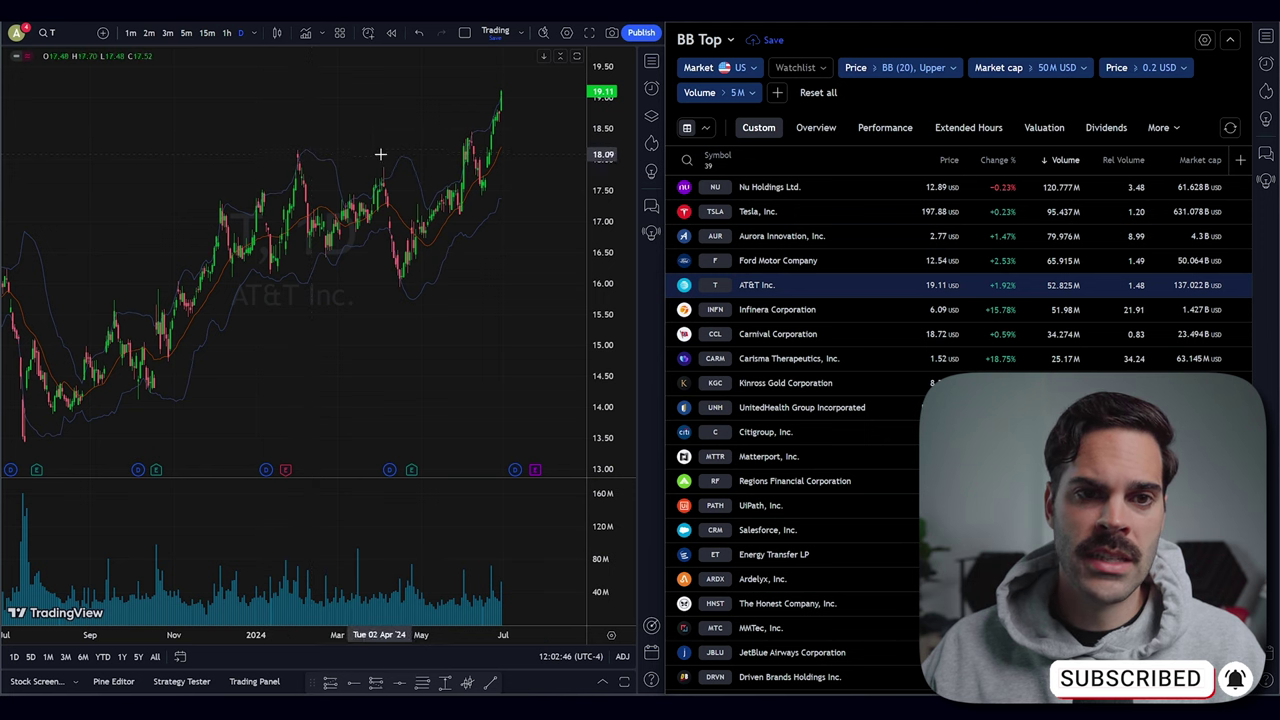
scroll(505, 96, "up", 5)
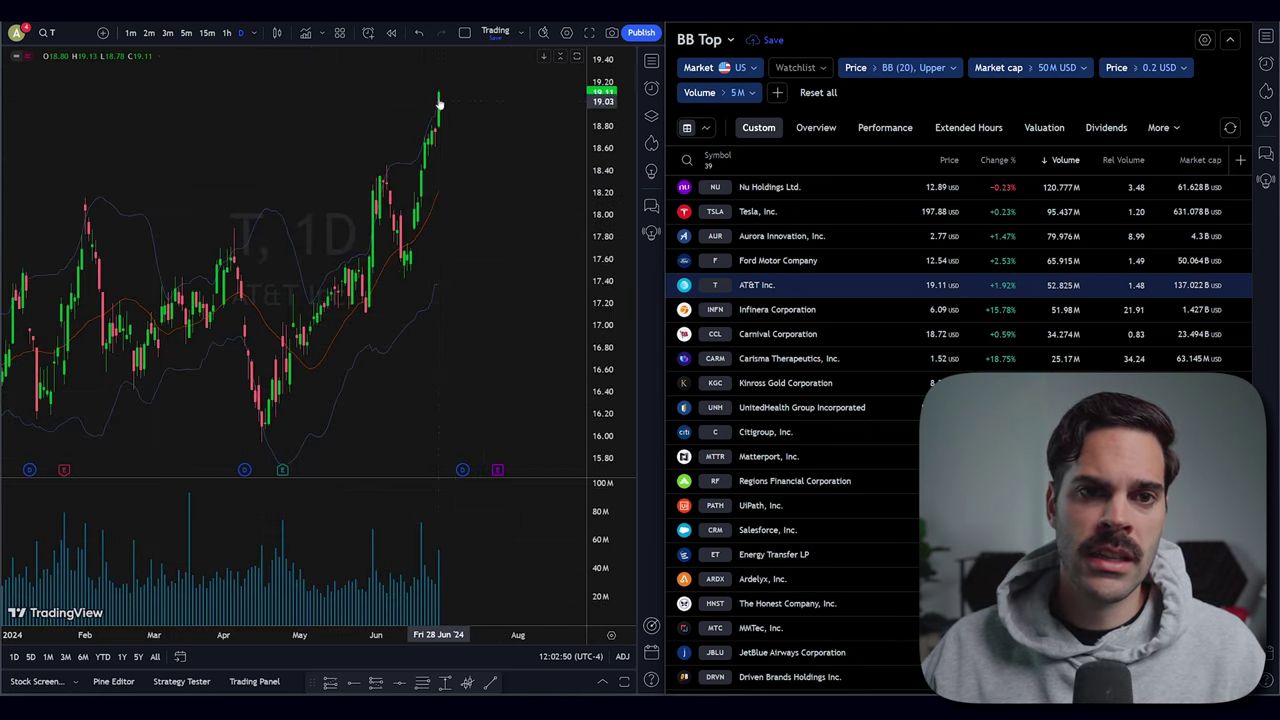
Step: Step past Infinera to Carnival Corporation's daily chart and examine its recent and longer-term price action against the Bollinger Bands
scroll(419, 153, "left", 3)
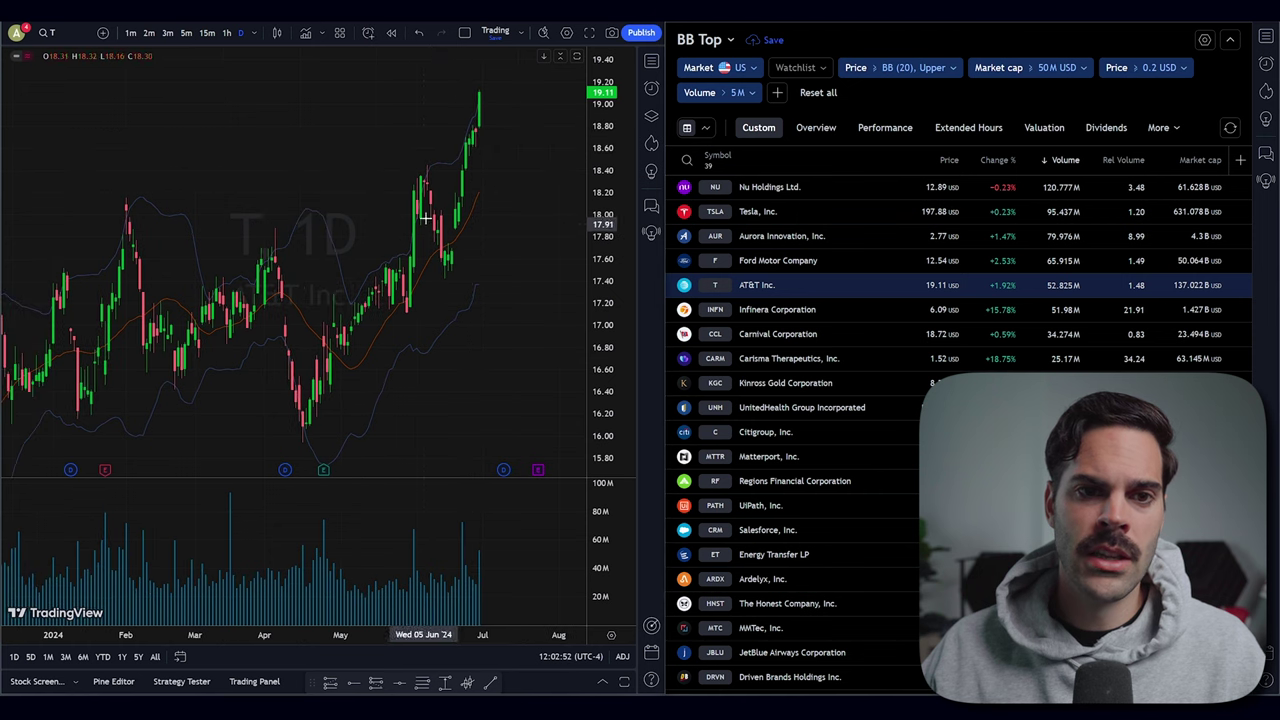
key("Down")
key("Down")
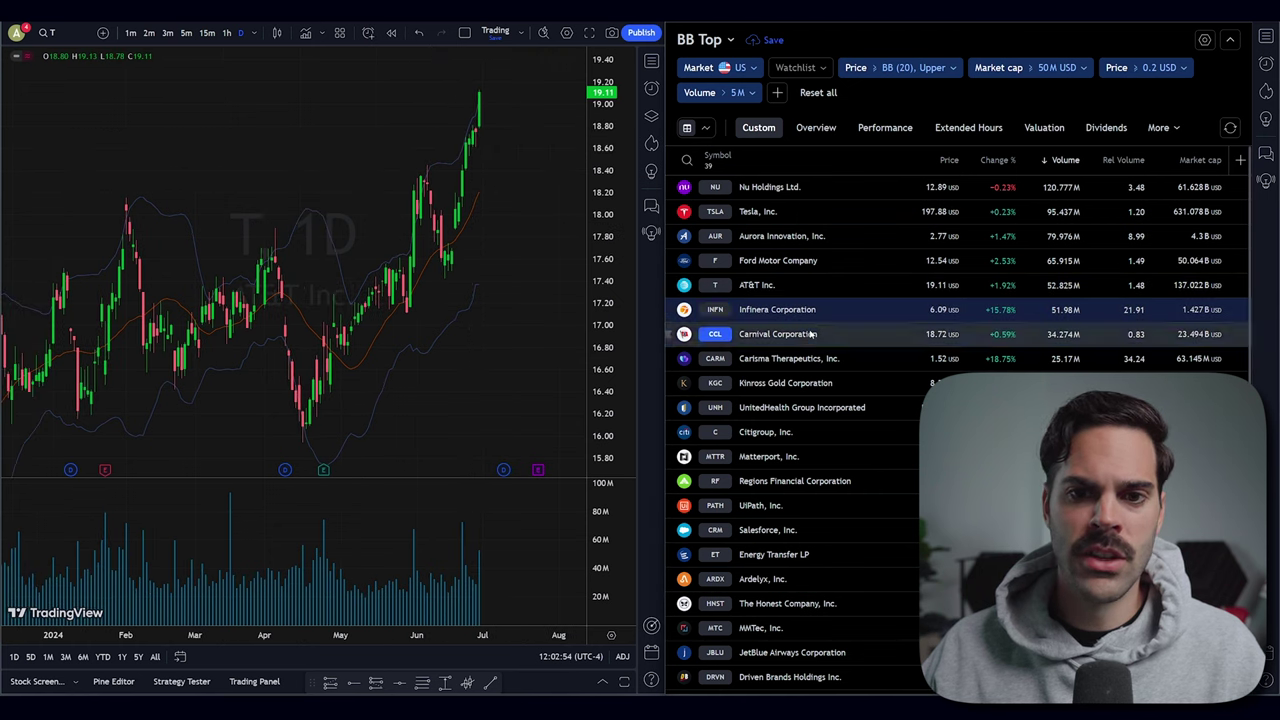
scroll(474, 255, "down", 3)
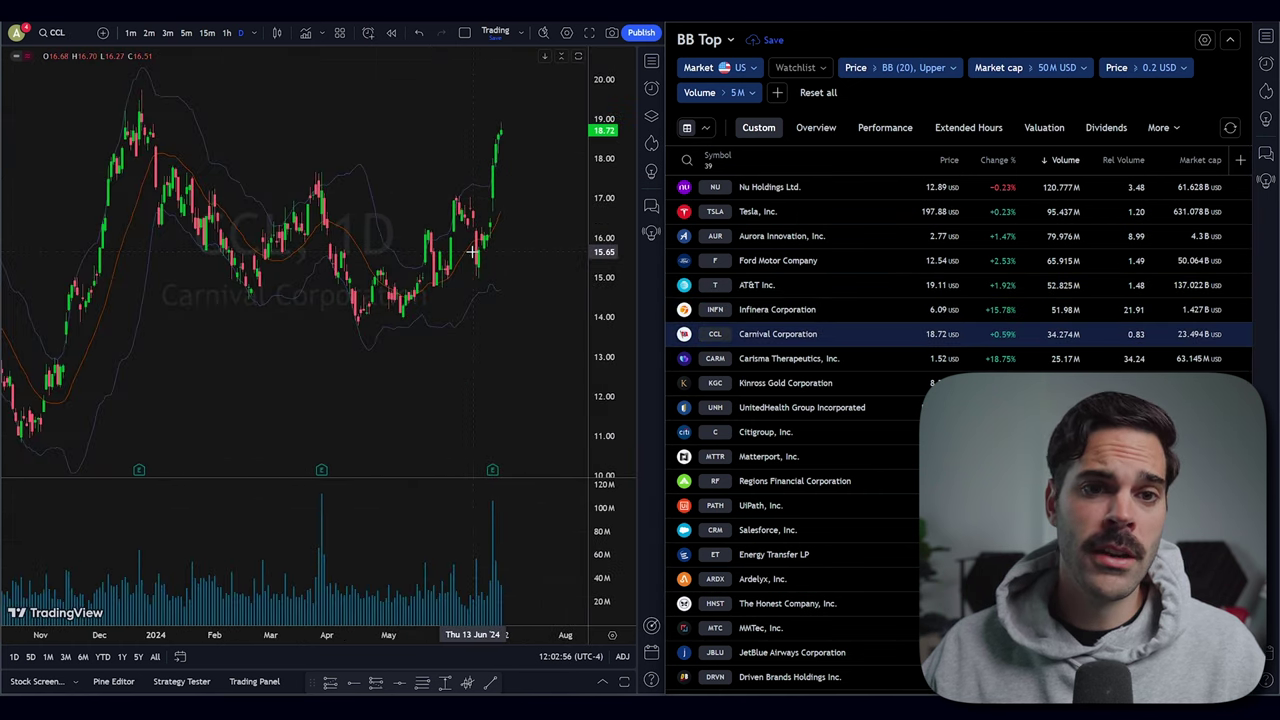
scroll(456, 207, "up", 3)
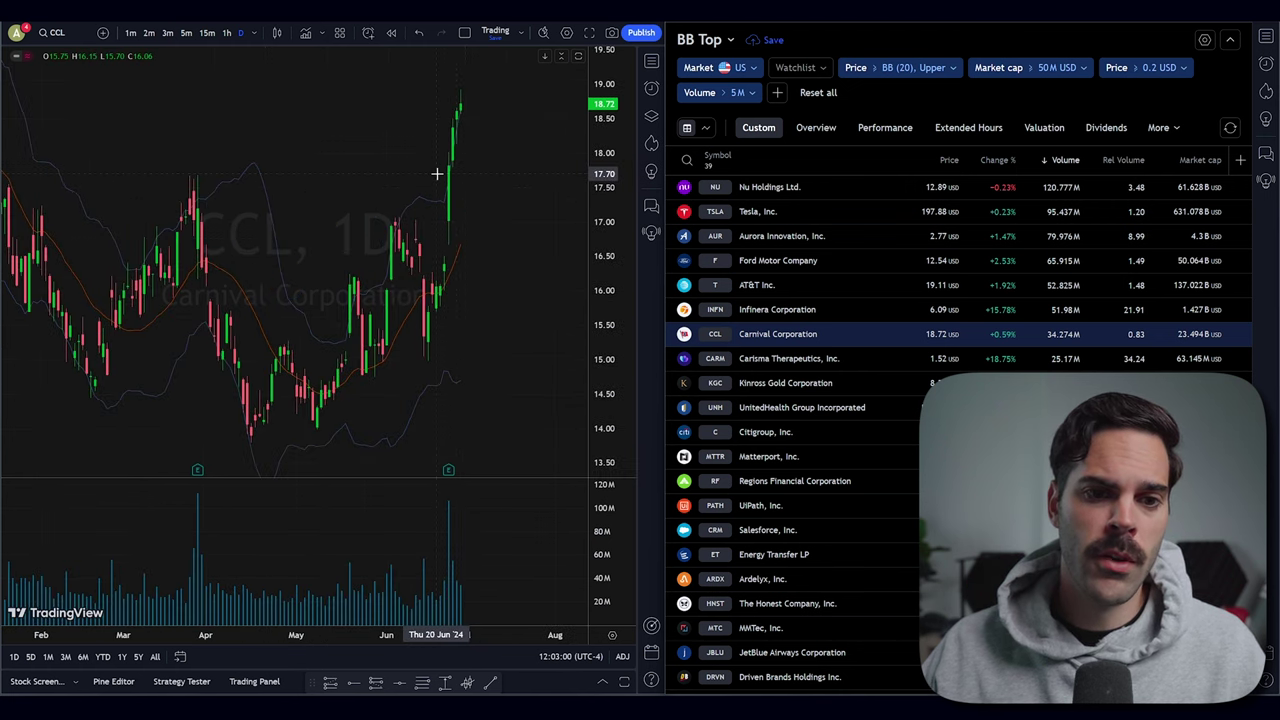
scroll(450, 133, "down", 3)
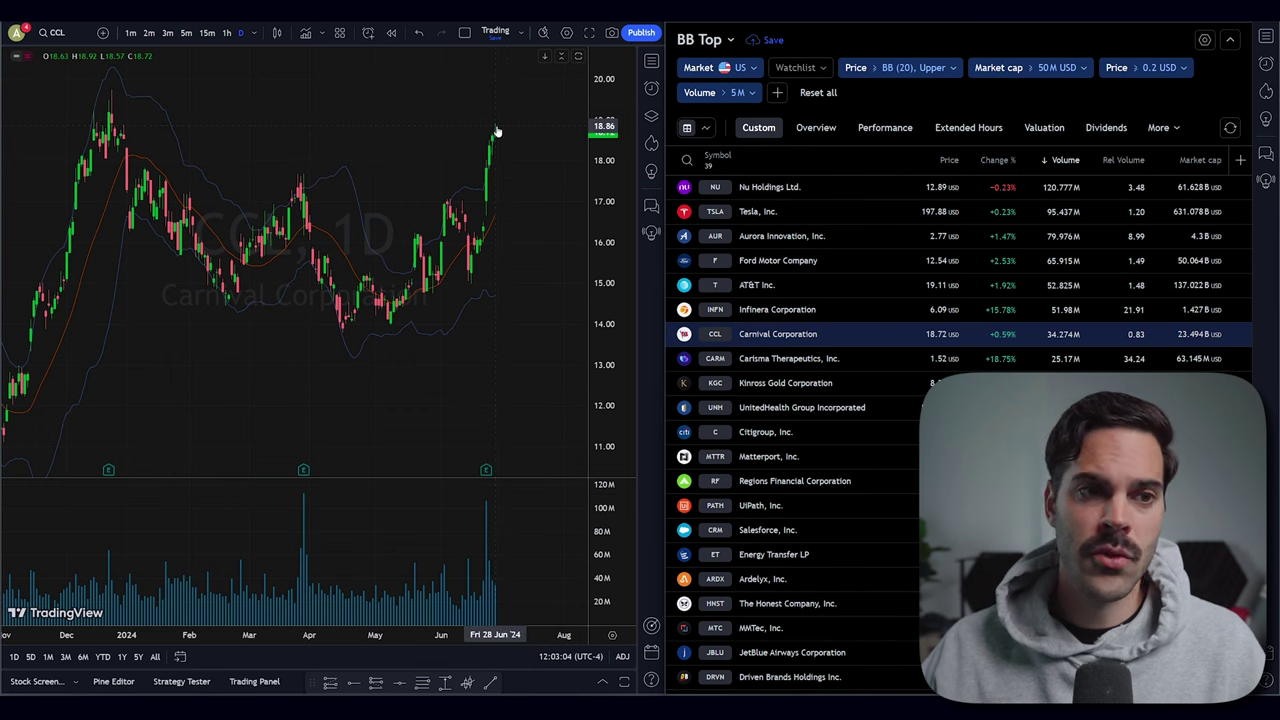
scroll(517, 283, "down", 1)
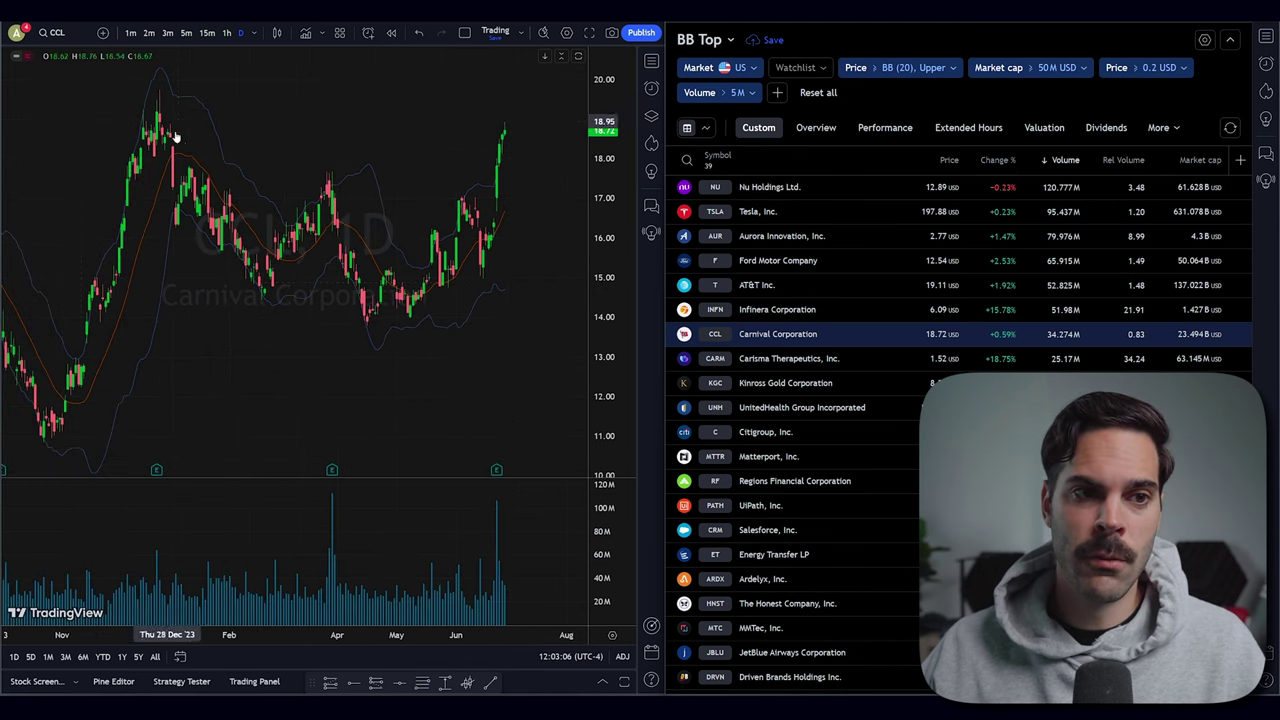
scroll(237, 141, "down", 1)
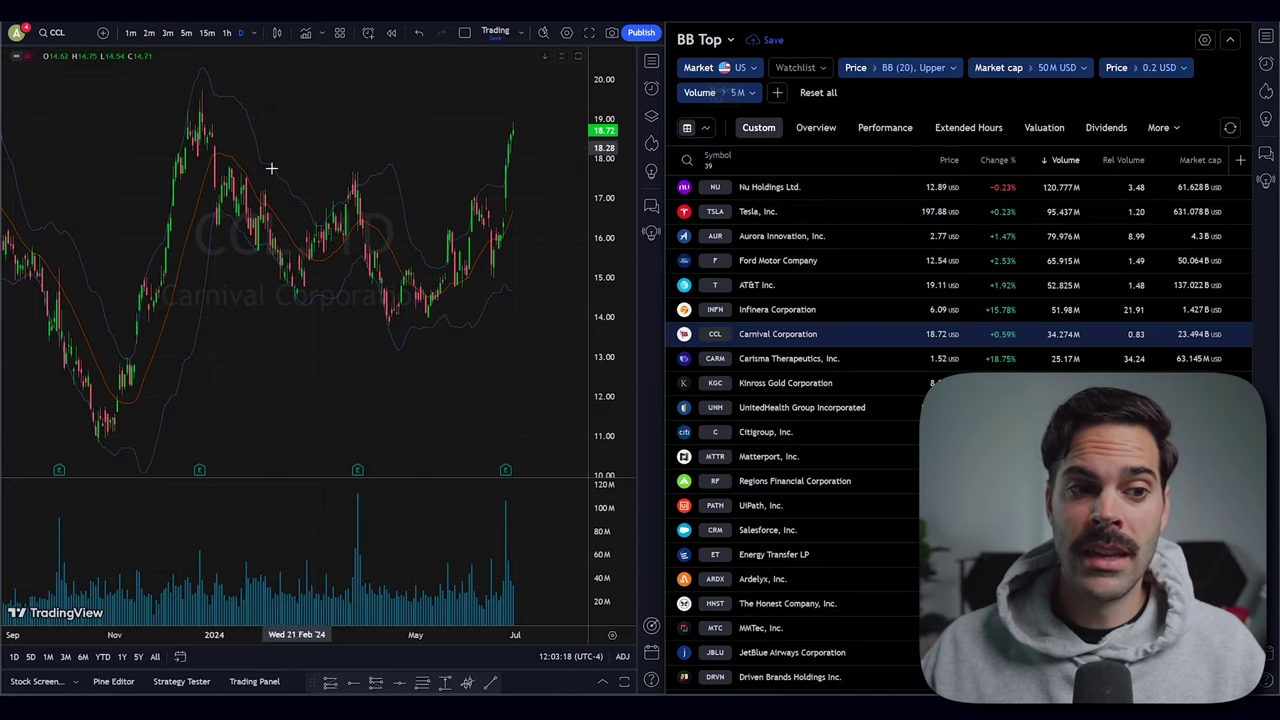
scroll(214, 191, "down", 5)
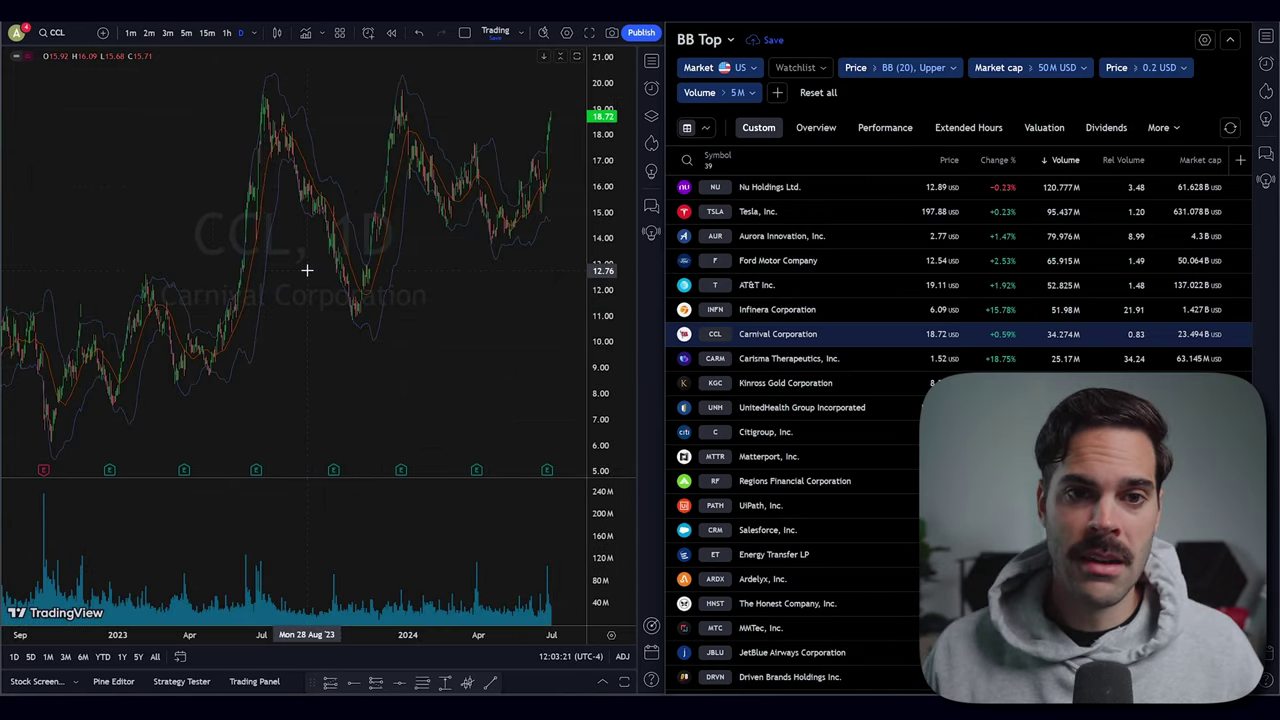
scroll(214, 186, "up", 6)
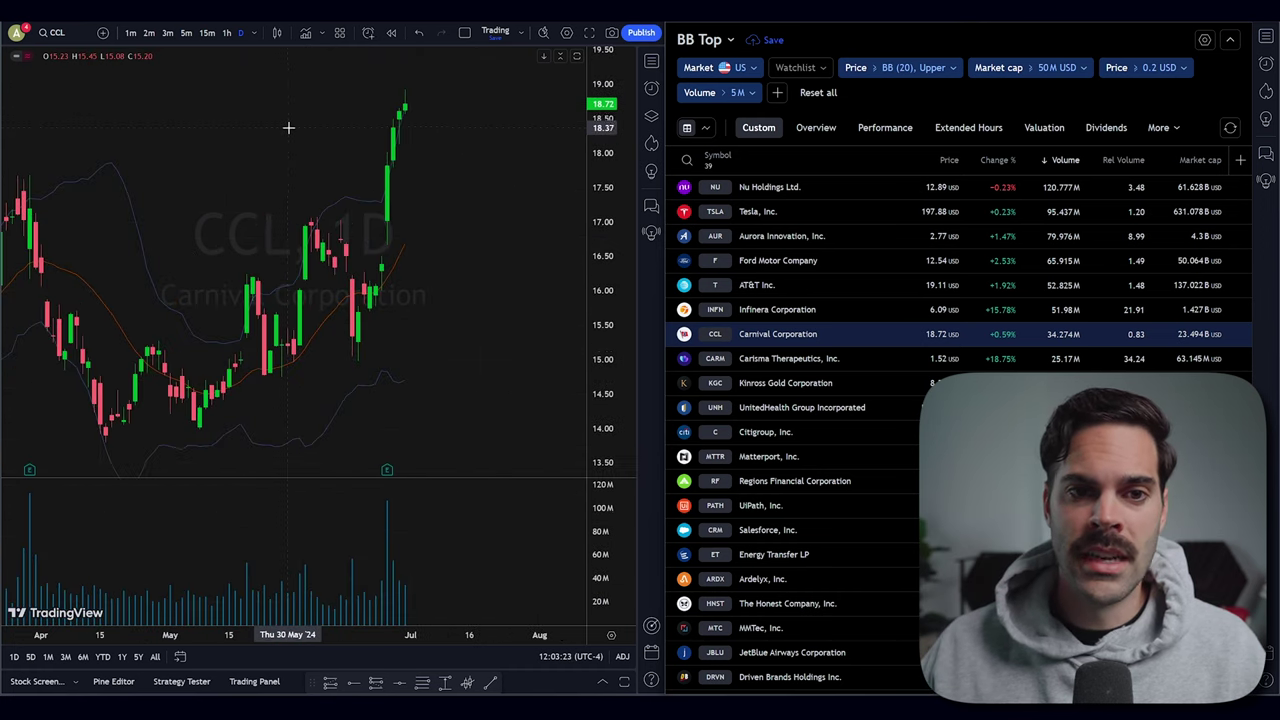
left_click_drag(288, 125, 355, 110)
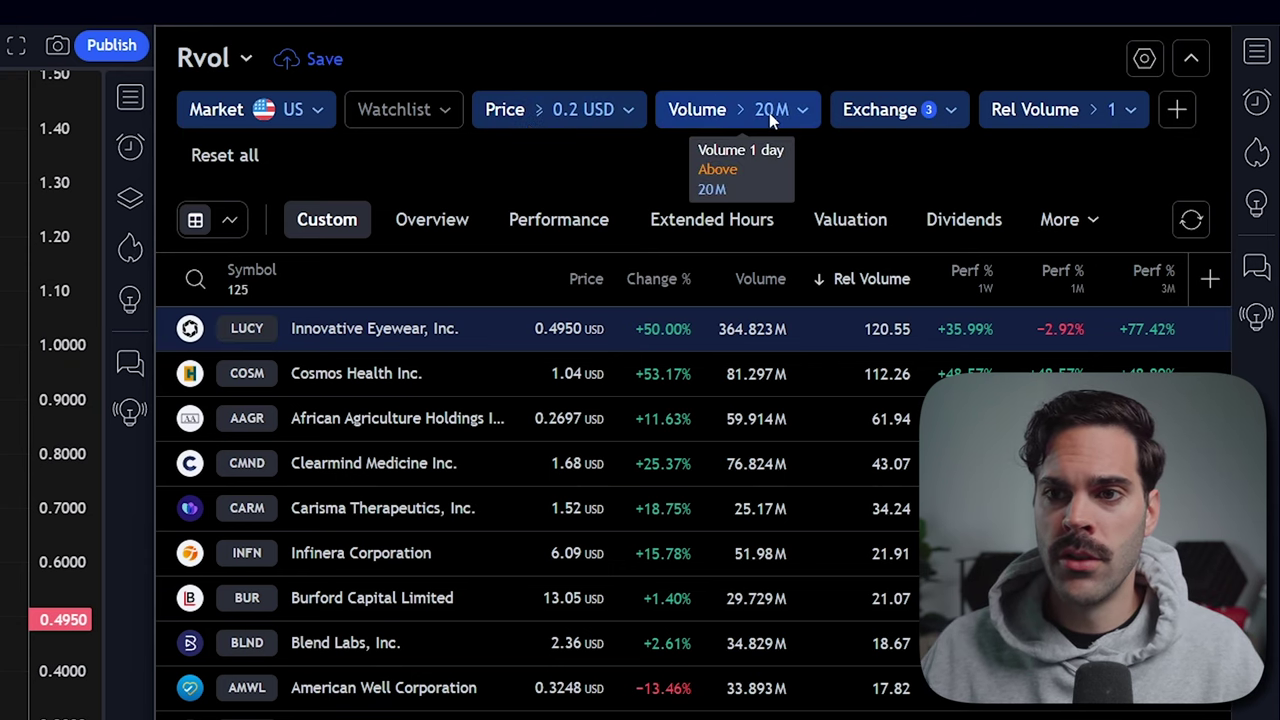
Step: Review the Rel Volume and Exchange filter settings of the Rvol screen
left_click(1121, 110)
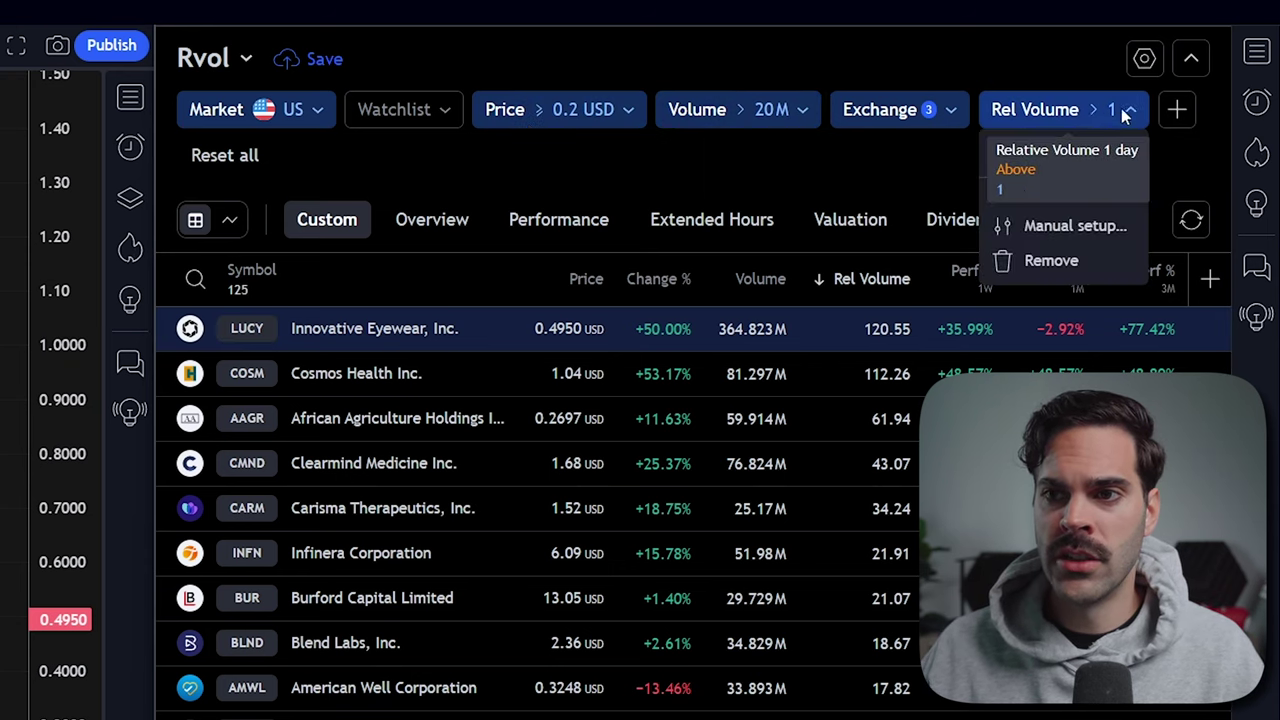
left_click(951, 110)
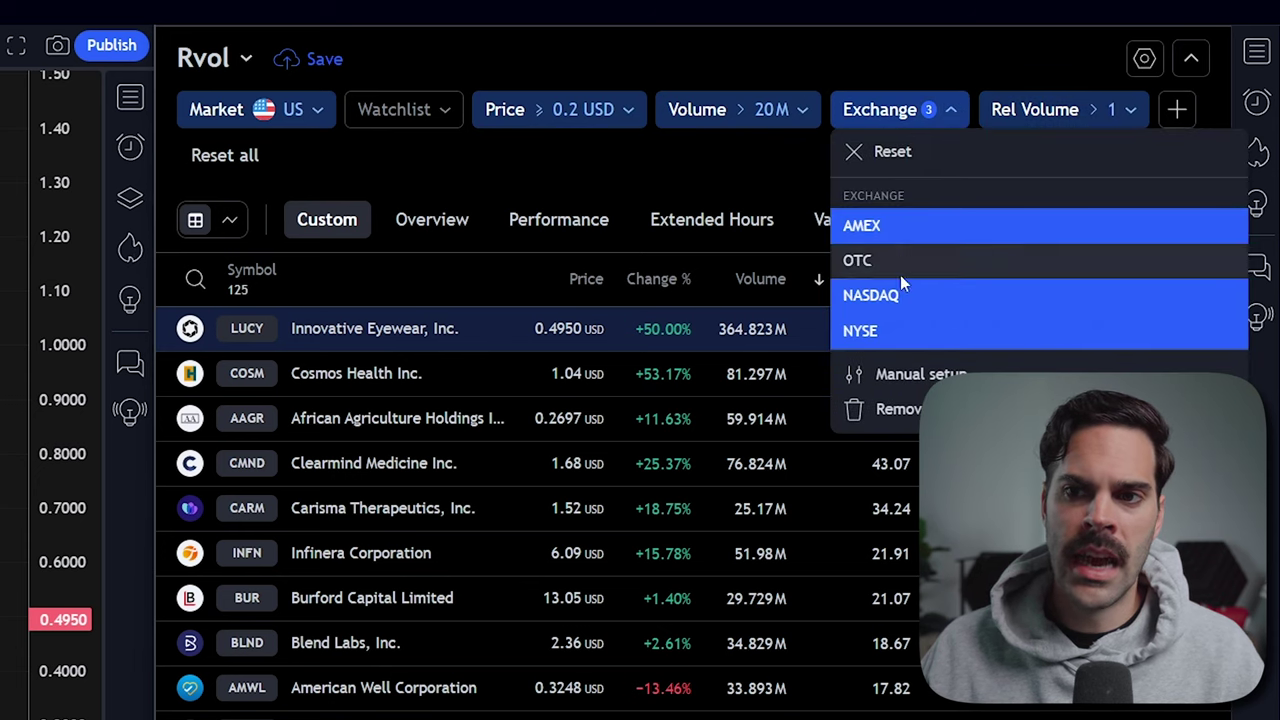
left_click(761, 150)
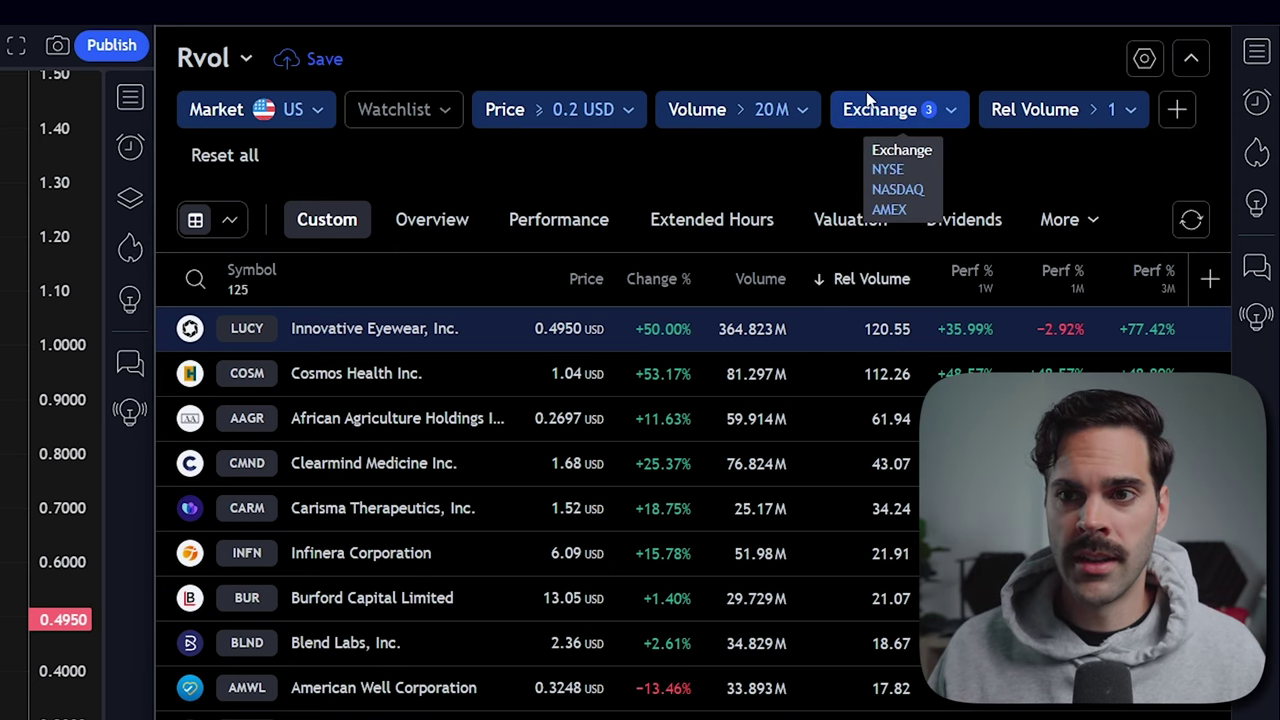
left_click(1128, 114)
left_click(845, 190)
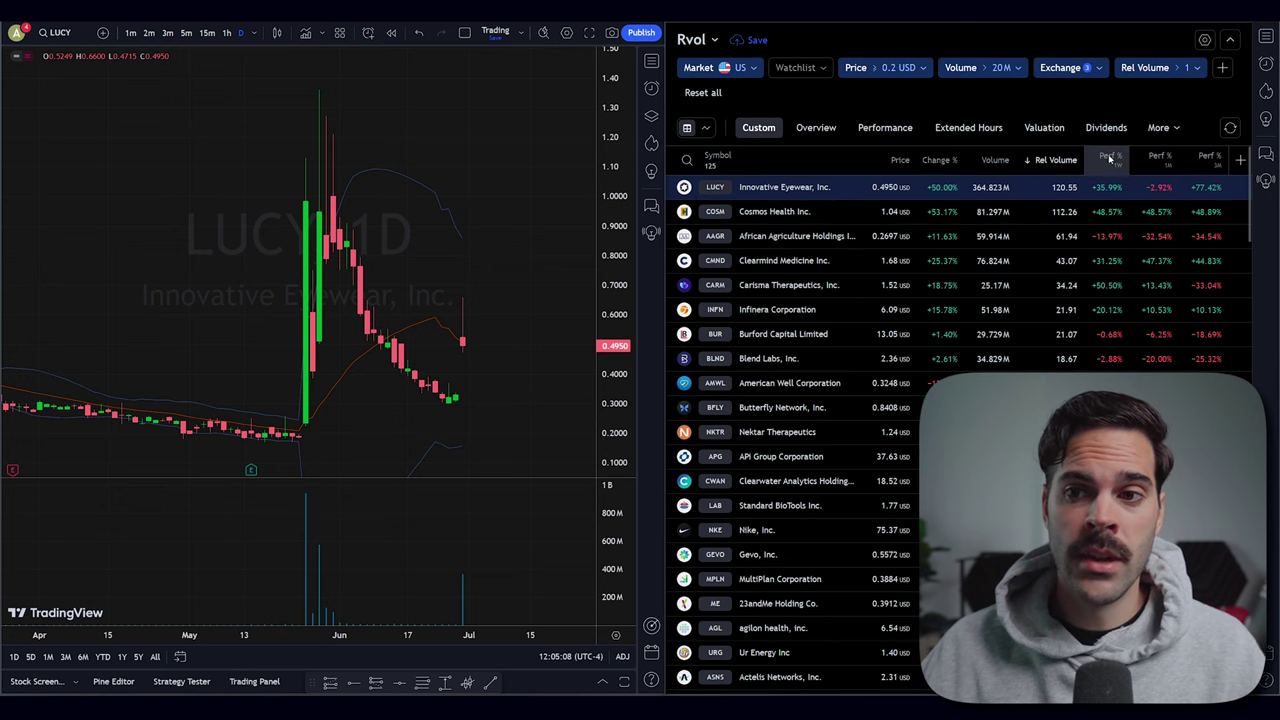
Step: Sort the Rvol results by one-week performance descending and view the charts of the first four stocks, Carisma Therapeutics through Innovative Eyewear
left_click(1109, 158)
left_click(1138, 221)
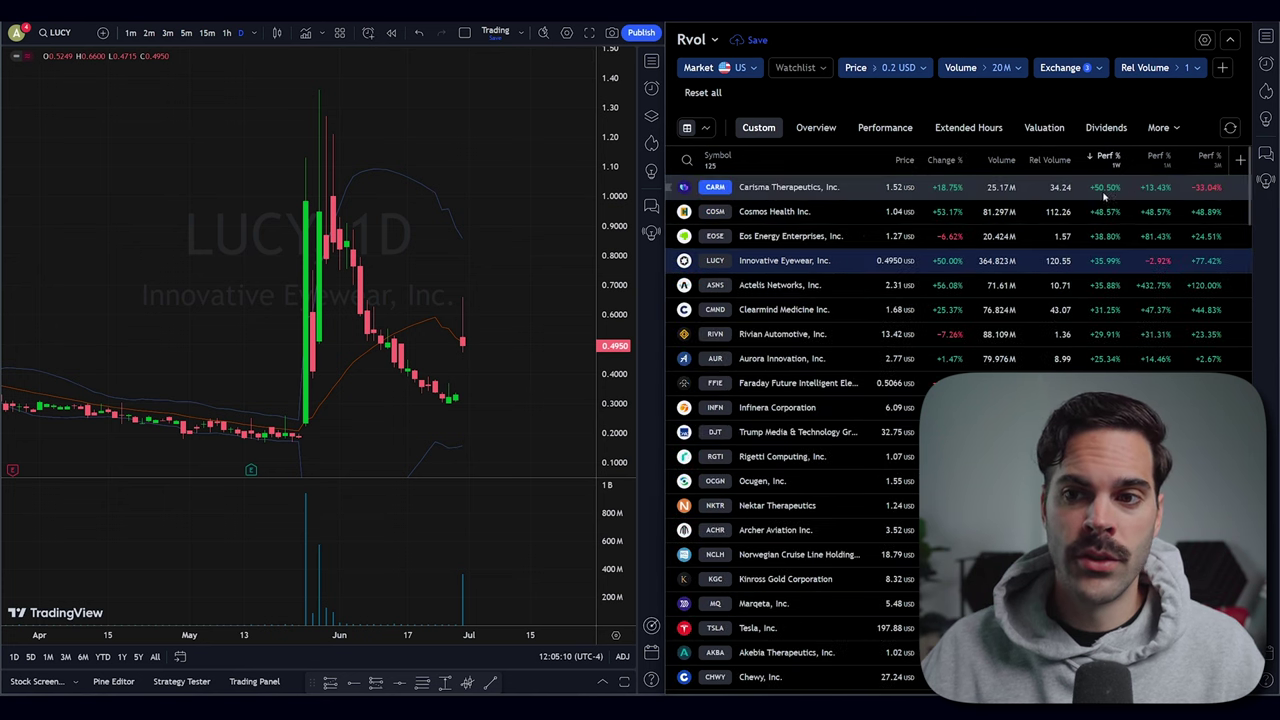
left_click(784, 187)
left_click(795, 211)
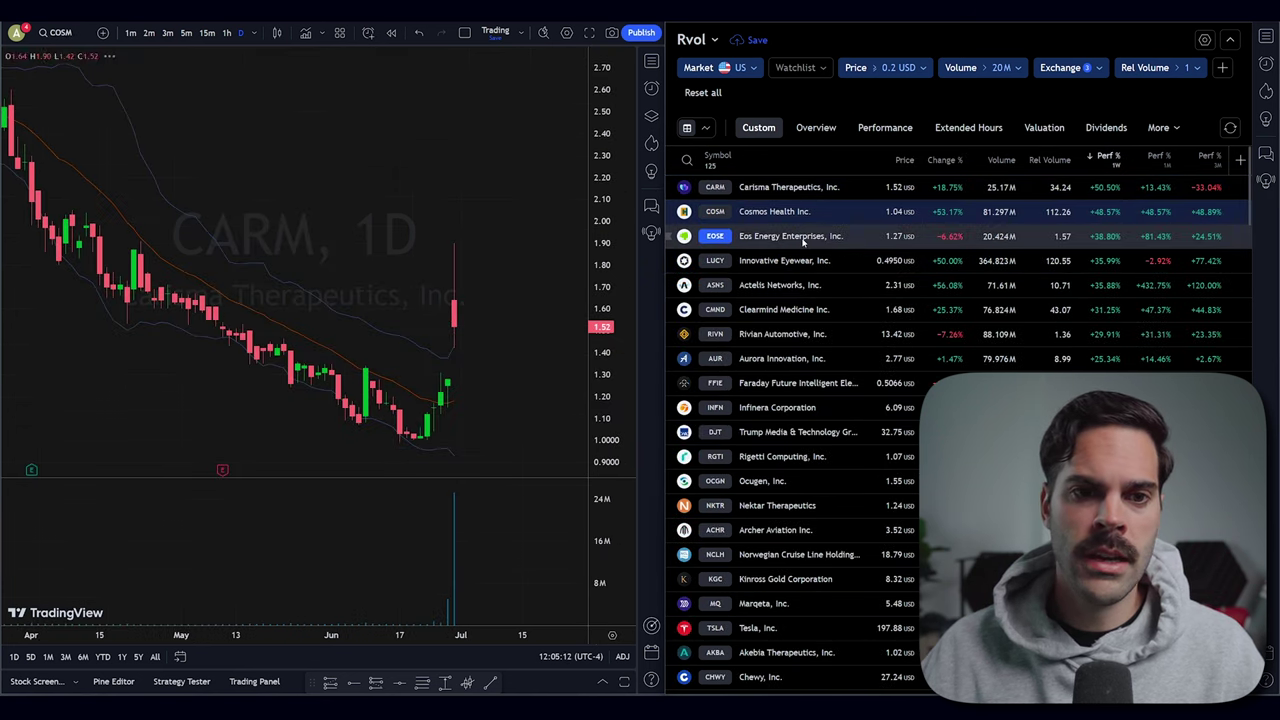
key("Down")
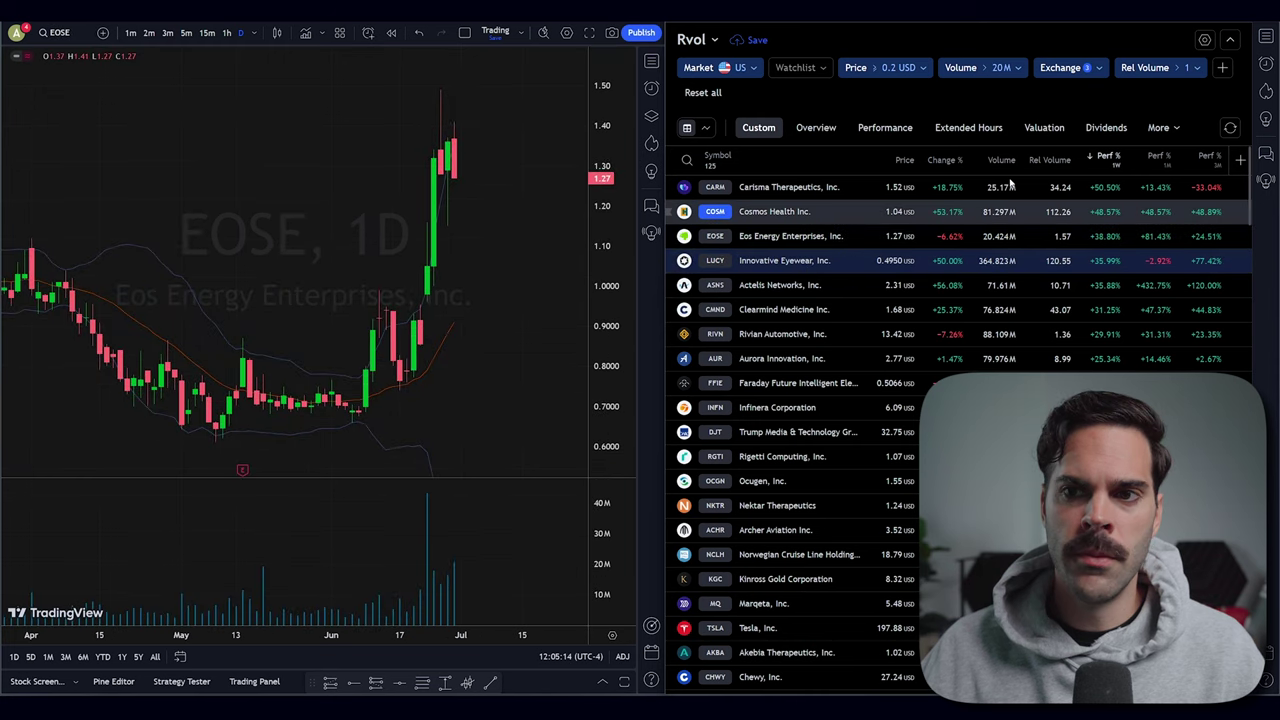
Step: Sort the results by one-month performance descending and view the charts of Actelis Networks, Core Scientific, Eos Energy Enterprises and Cosmos Health
left_click(1145, 158)
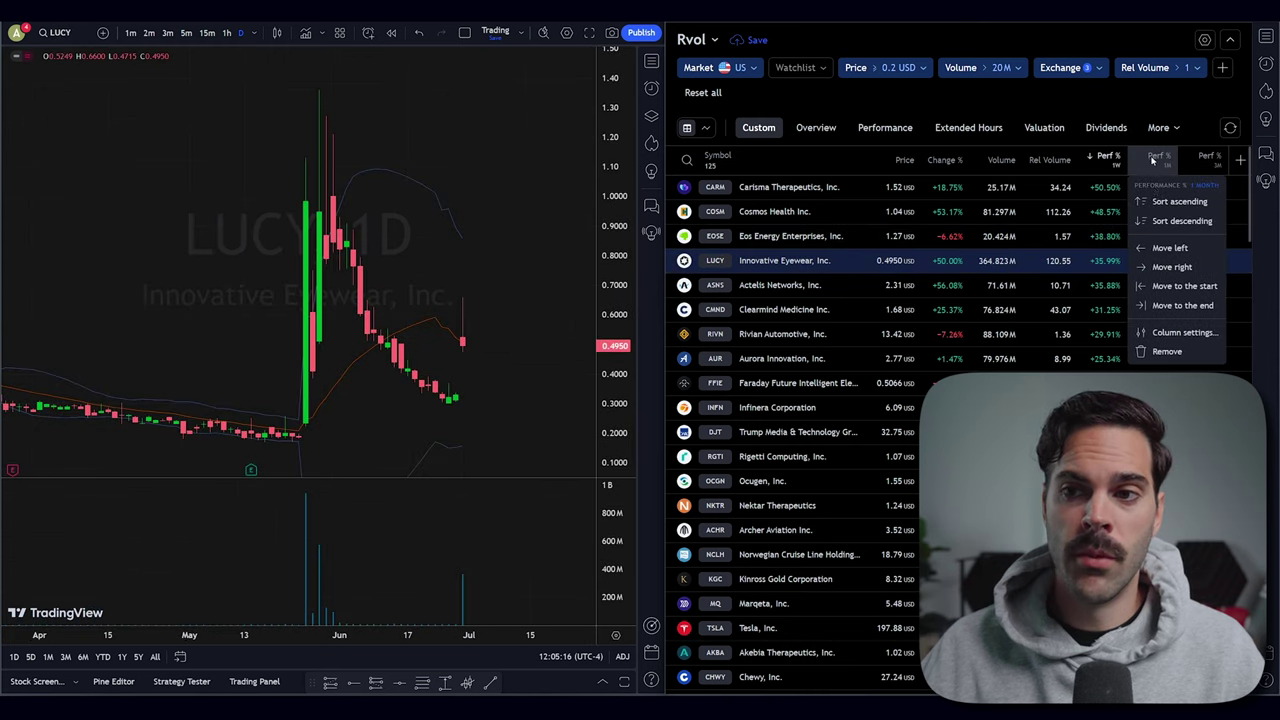
left_click(1160, 221)
left_click(1150, 190)
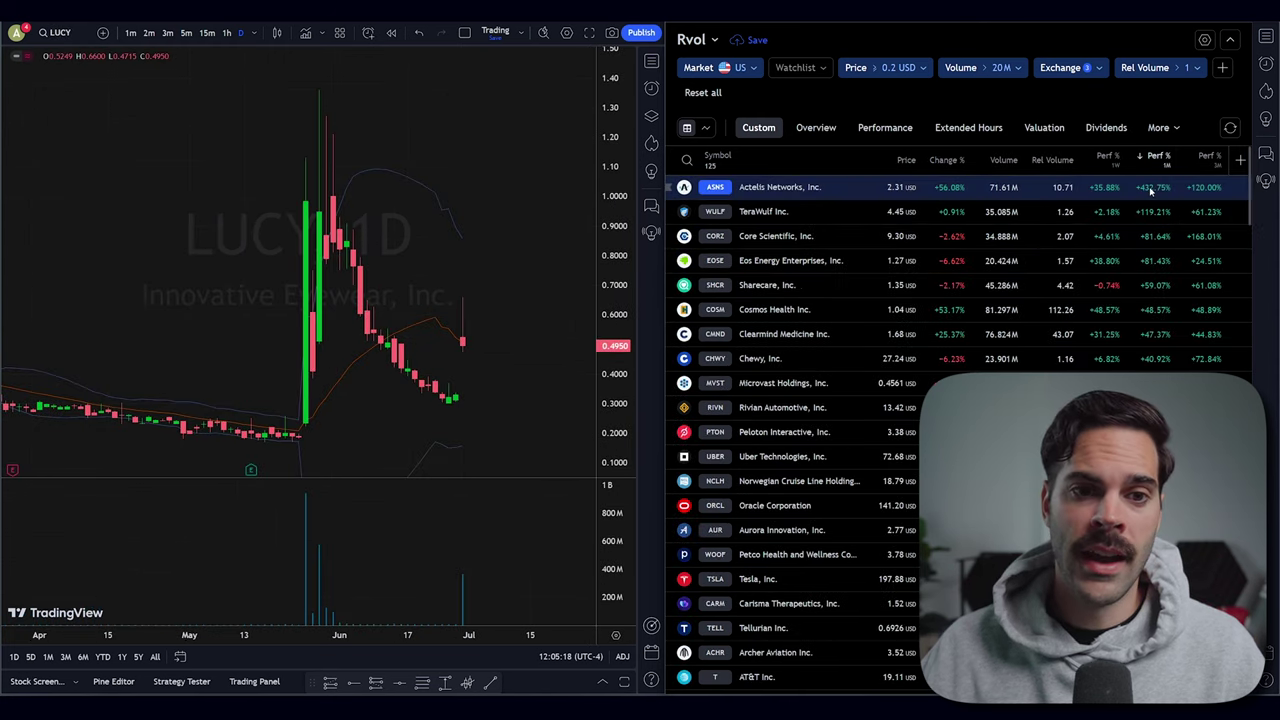
left_click(1104, 234)
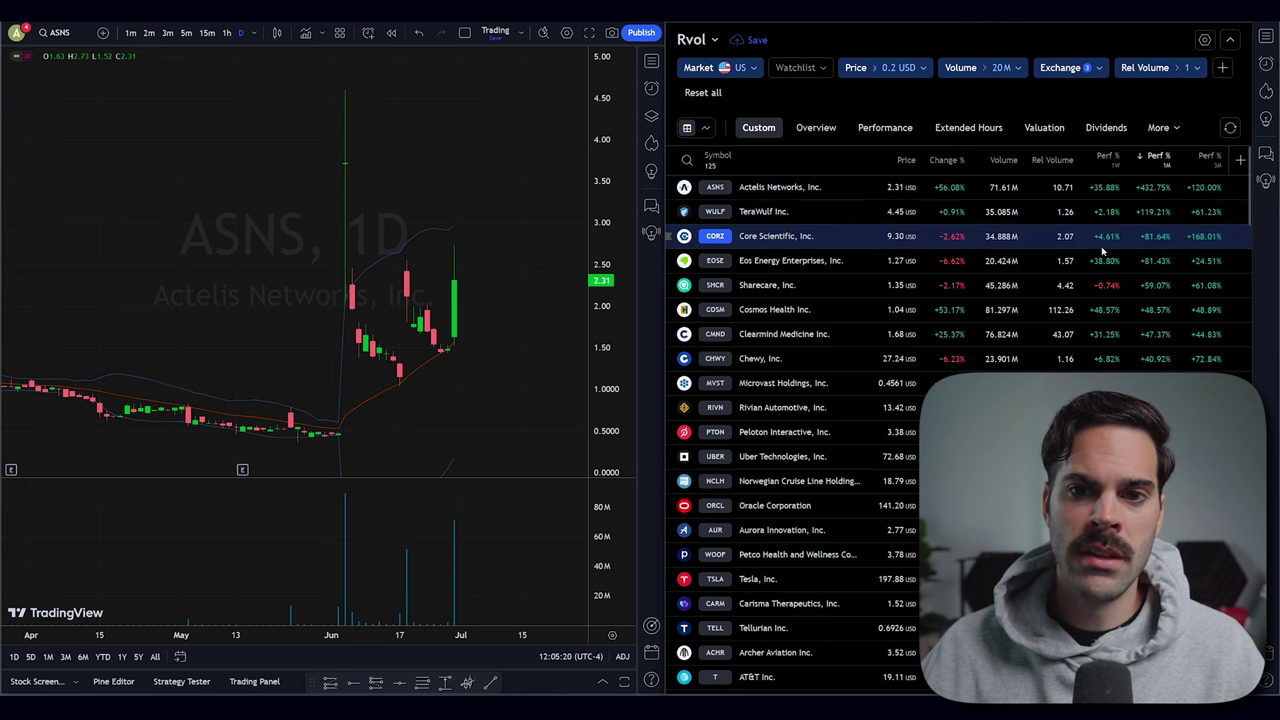
left_click(1099, 262)
scroll(345, 230, "down", 6)
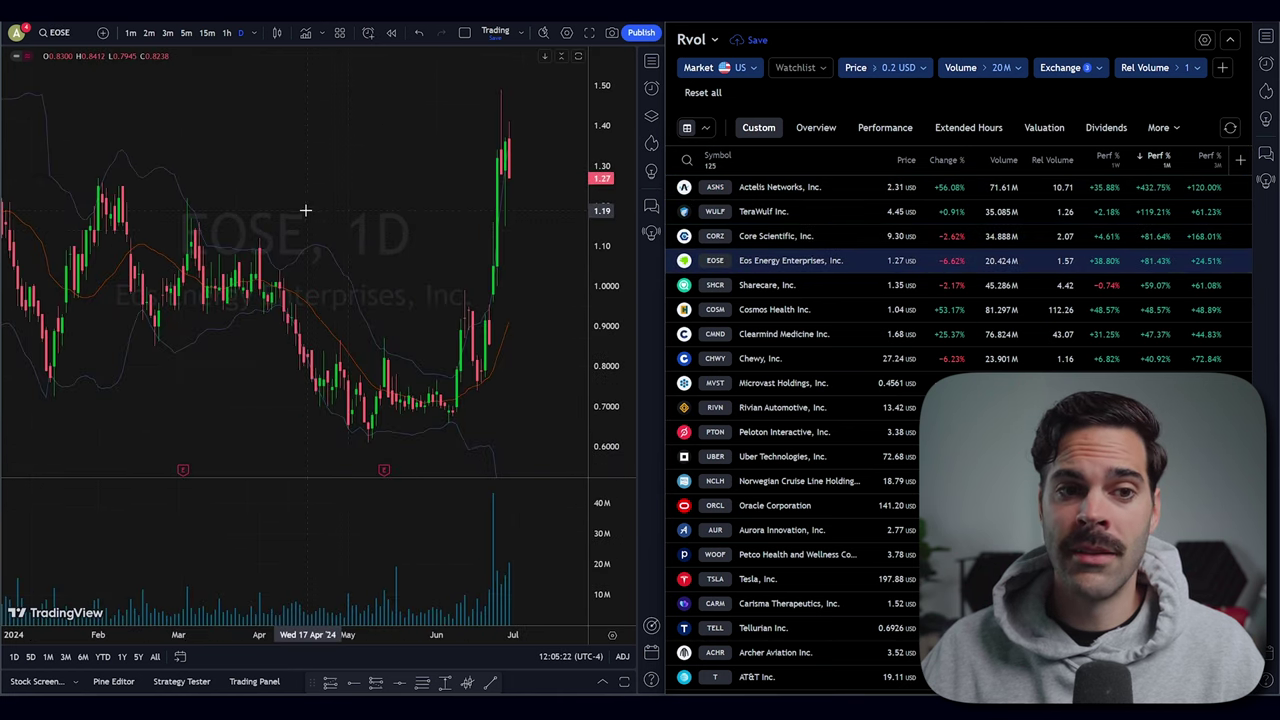
left_click(1012, 309)
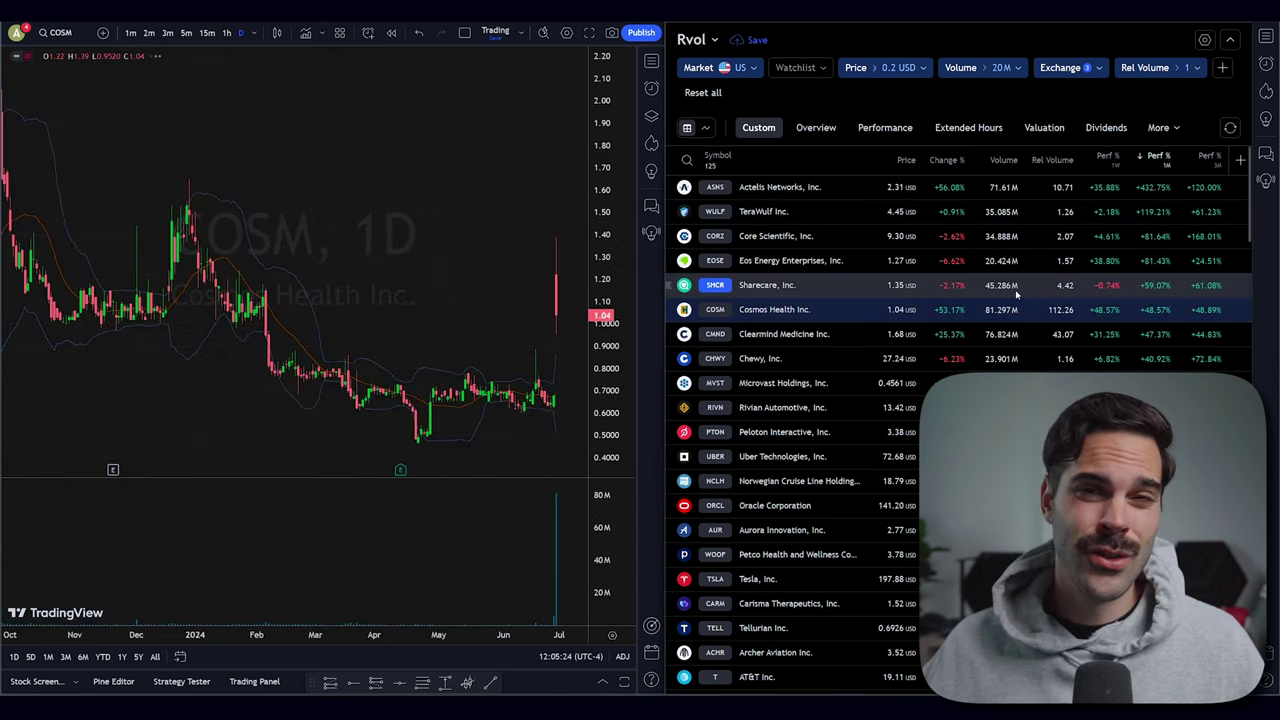